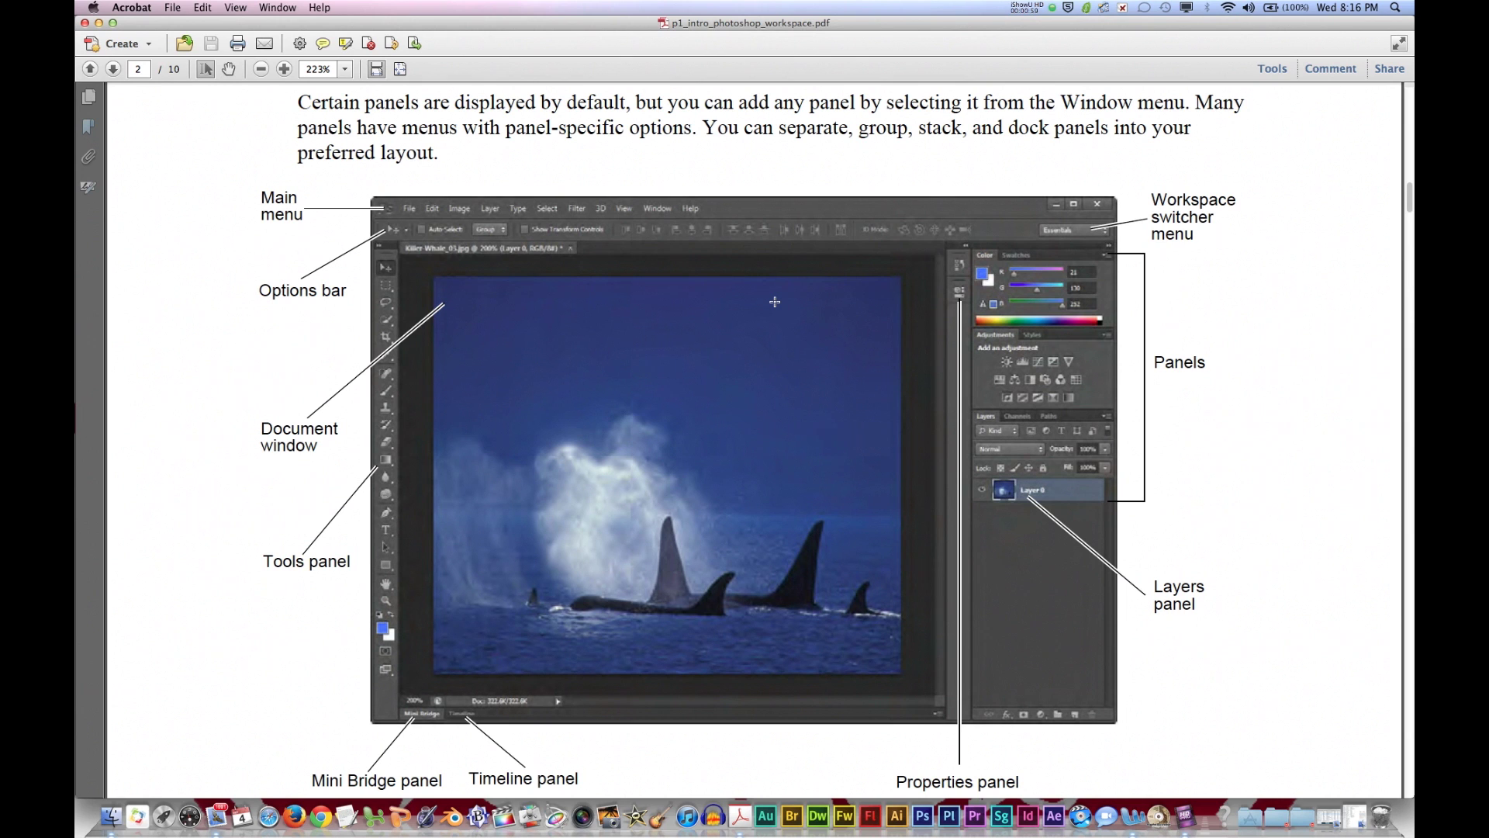
Switch from the PDF guide to Photoshop and apply the Essentials (Default) workspace
{"action": "scroll", "coordinate": [566, 423], "scroll_direction": "down", "scroll_amount": 10}
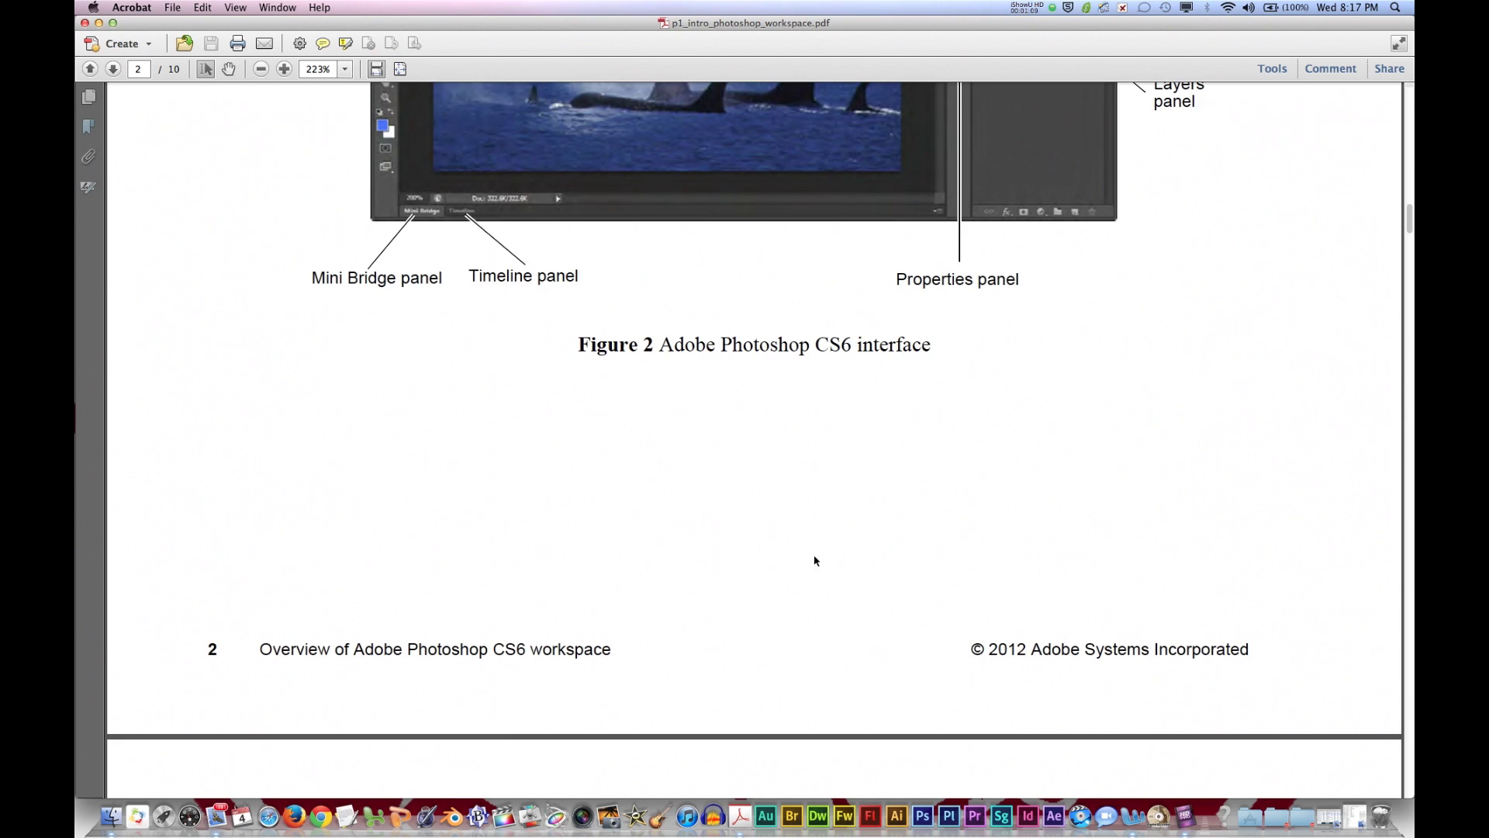
{"action": "left_click", "coordinate": [924, 817]}
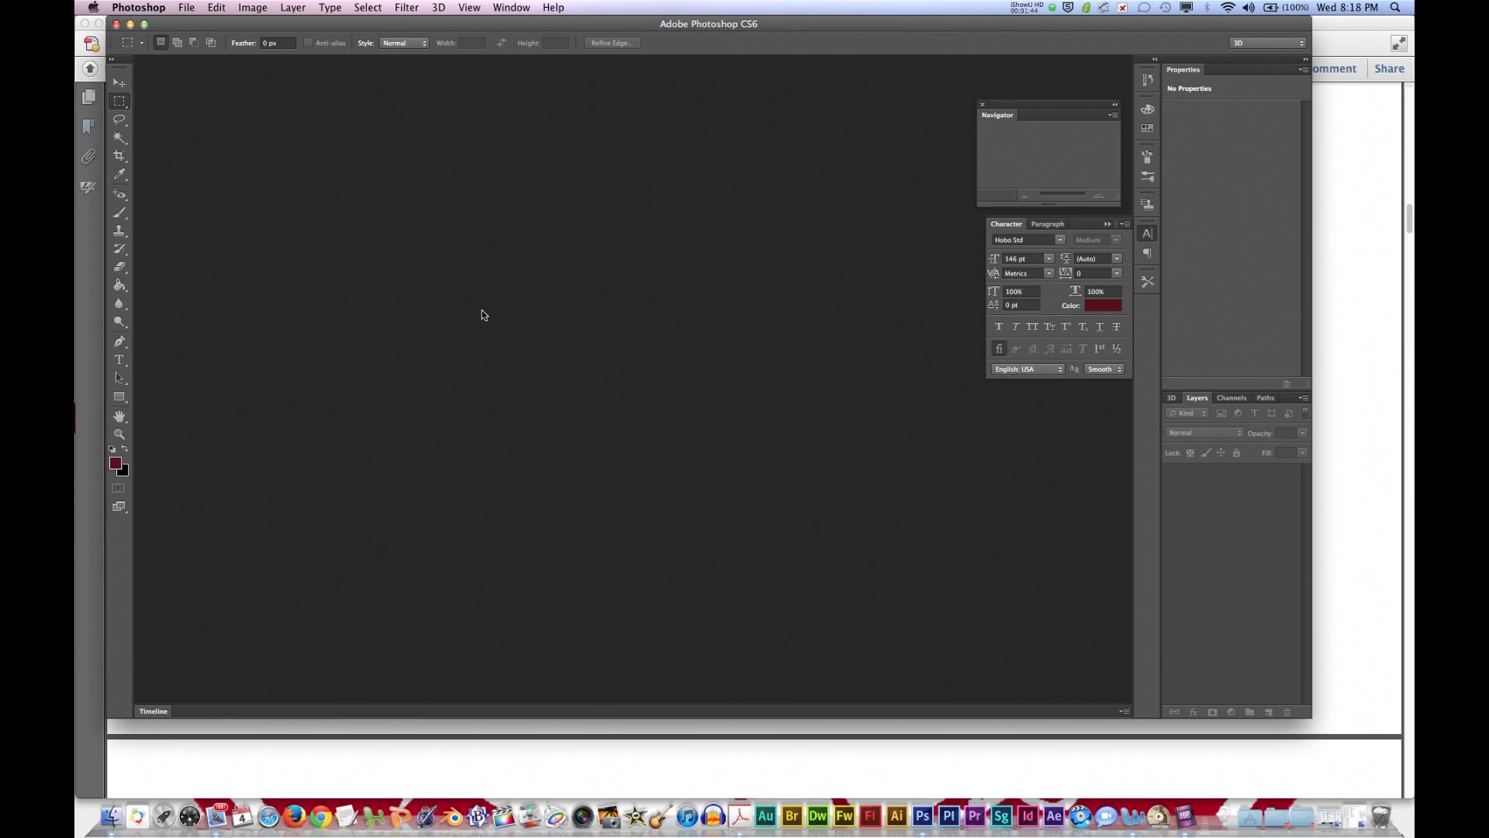
{"action": "left_click", "coordinate": [511, 8]}
{"action": "mouse_move", "coordinate": [533, 38]}
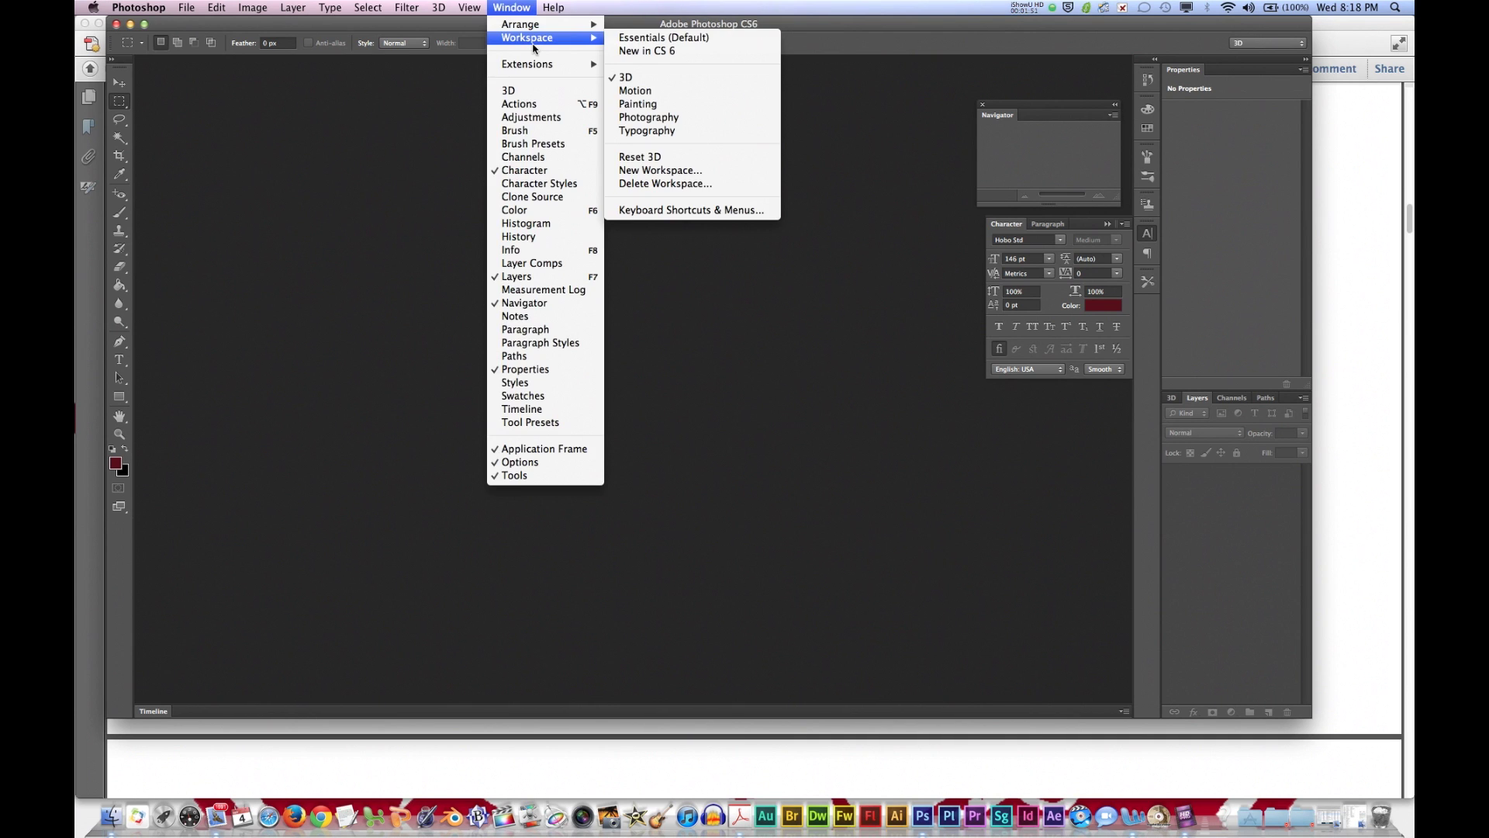
{"action": "left_click", "coordinate": [645, 39]}
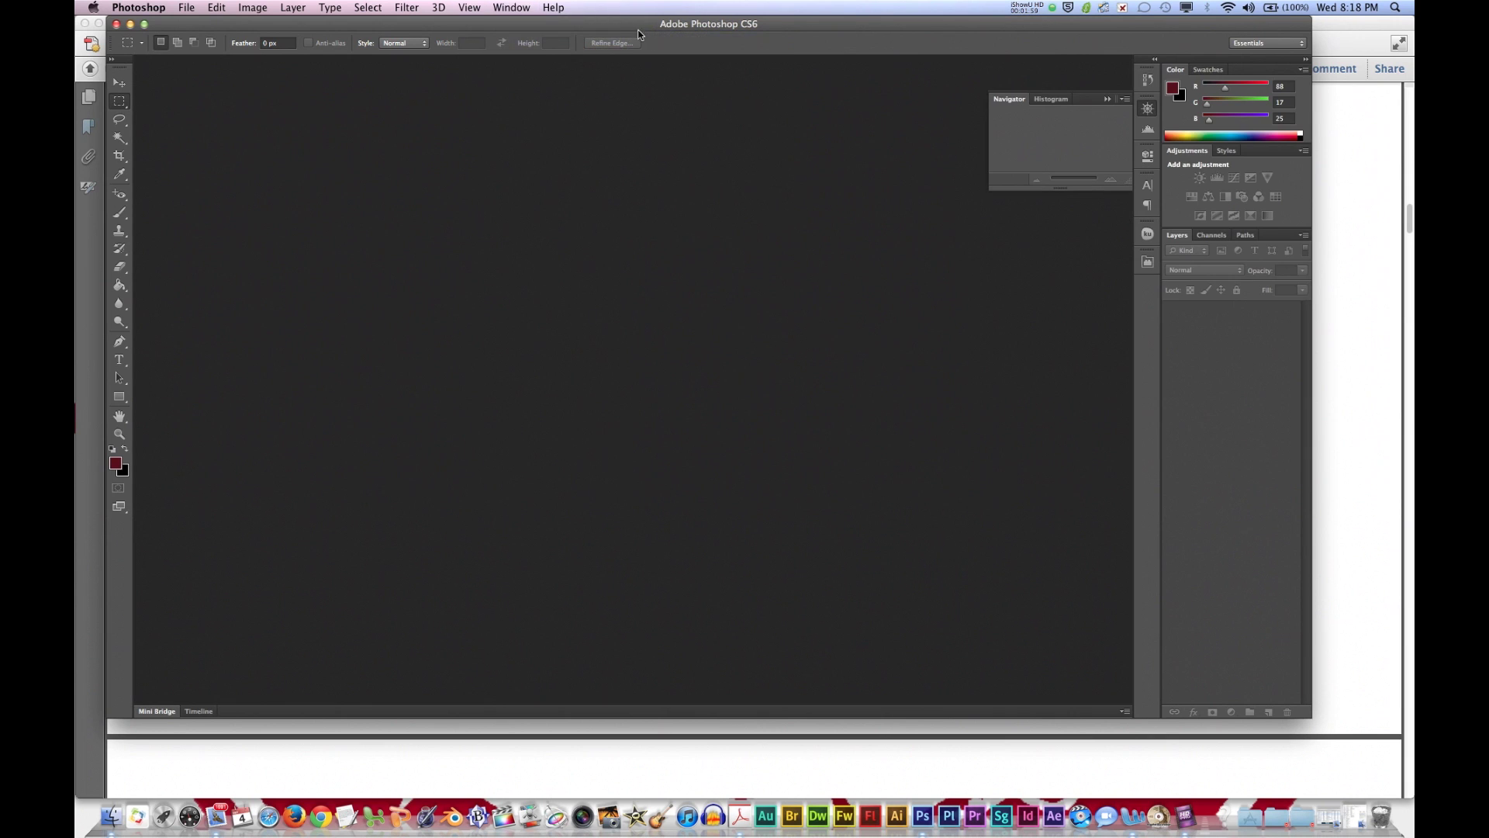
Reset the Essentials workspace to its original panel layout
{"action": "left_click", "coordinate": [512, 8]}
{"action": "mouse_move", "coordinate": [543, 38]}
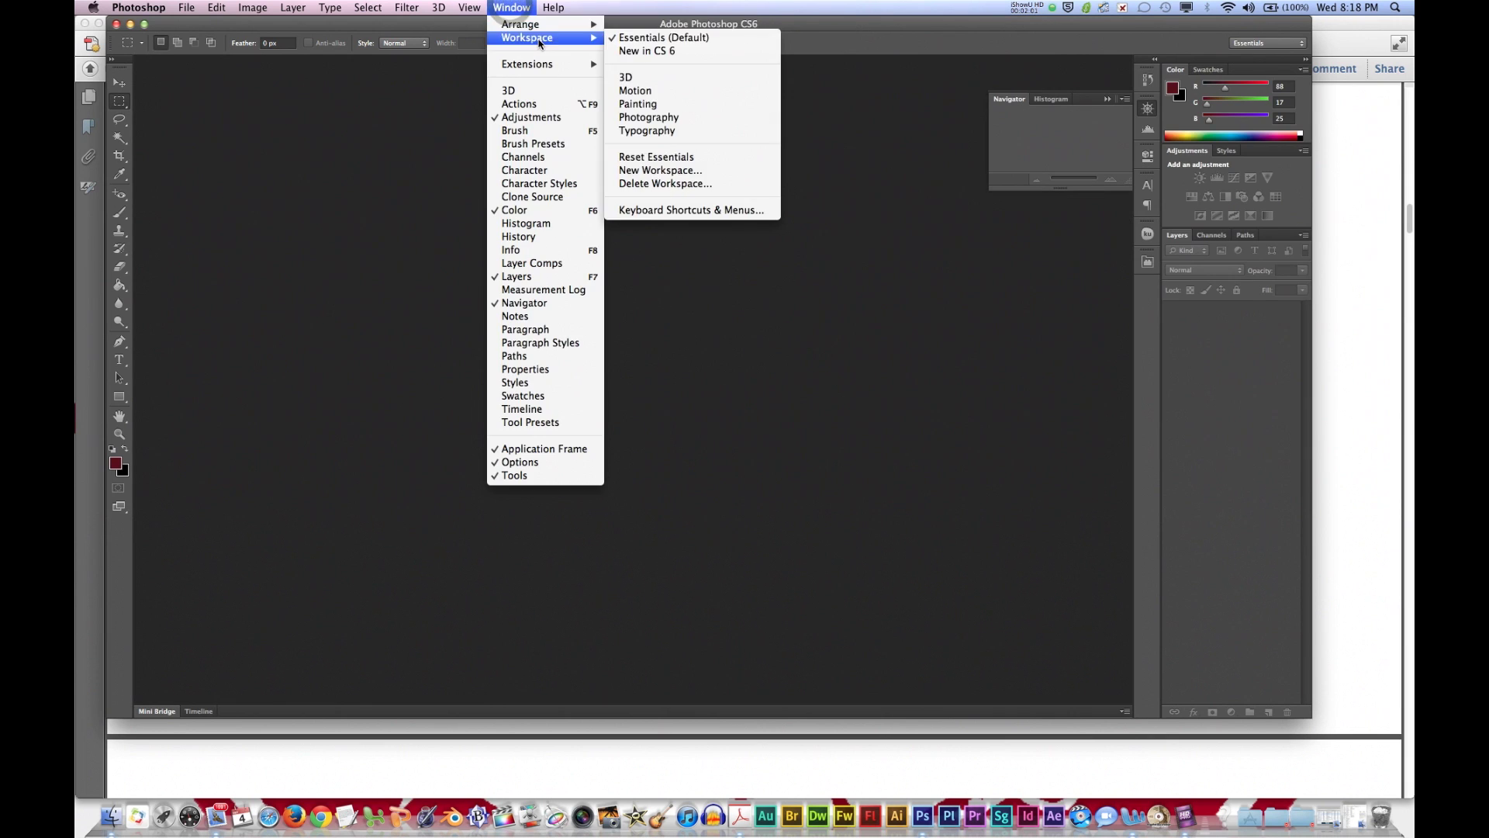
{"action": "left_click", "coordinate": [690, 154]}
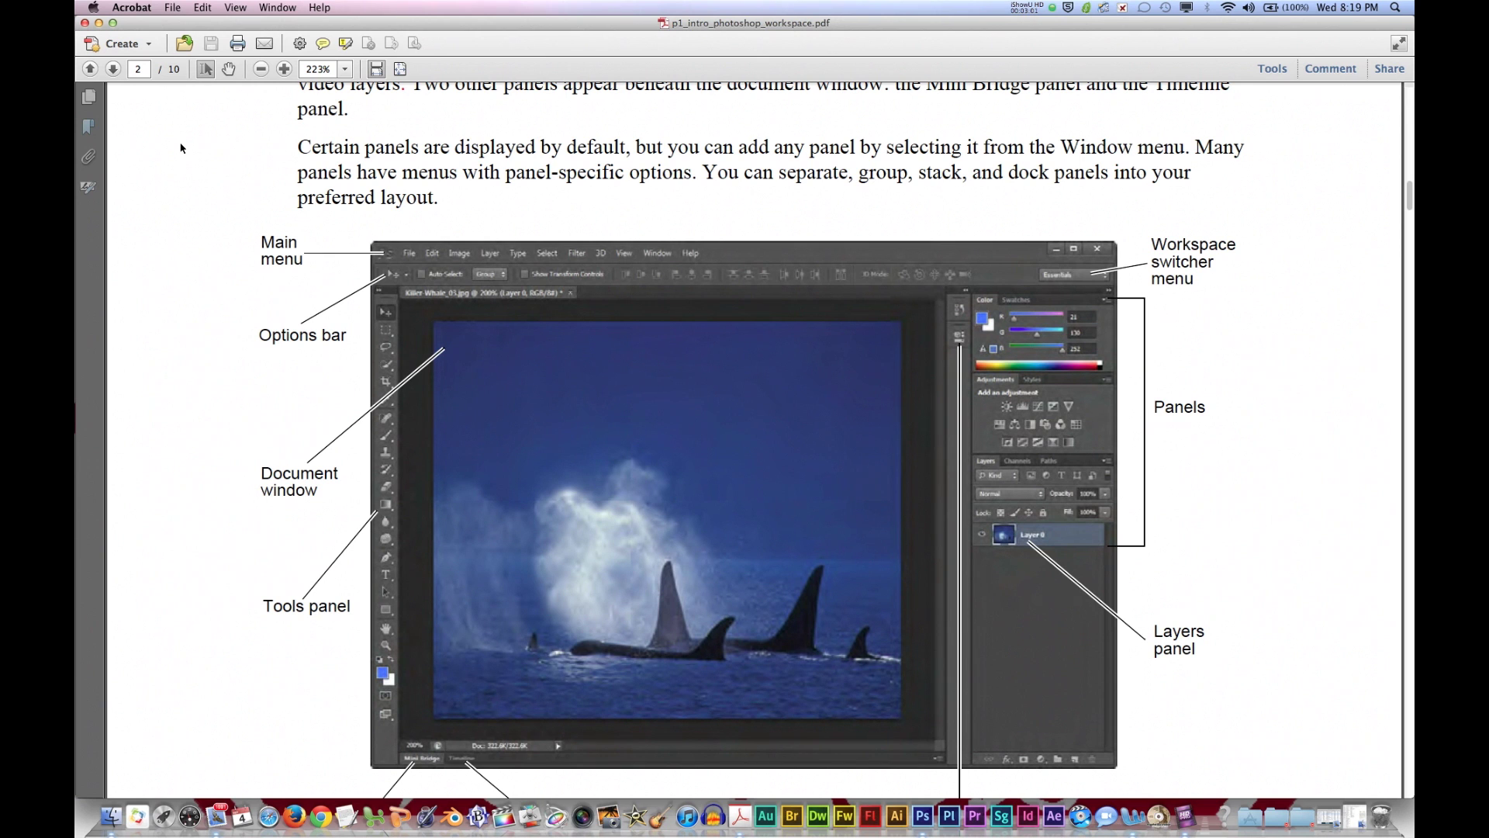
Review the labelled interface figure in the PDF guide, and view the Timeline and Mini Bridge panels in Photoshop
{"action": "scroll", "coordinate": [387, 200], "scroll_direction": "down", "scroll_amount": 3}
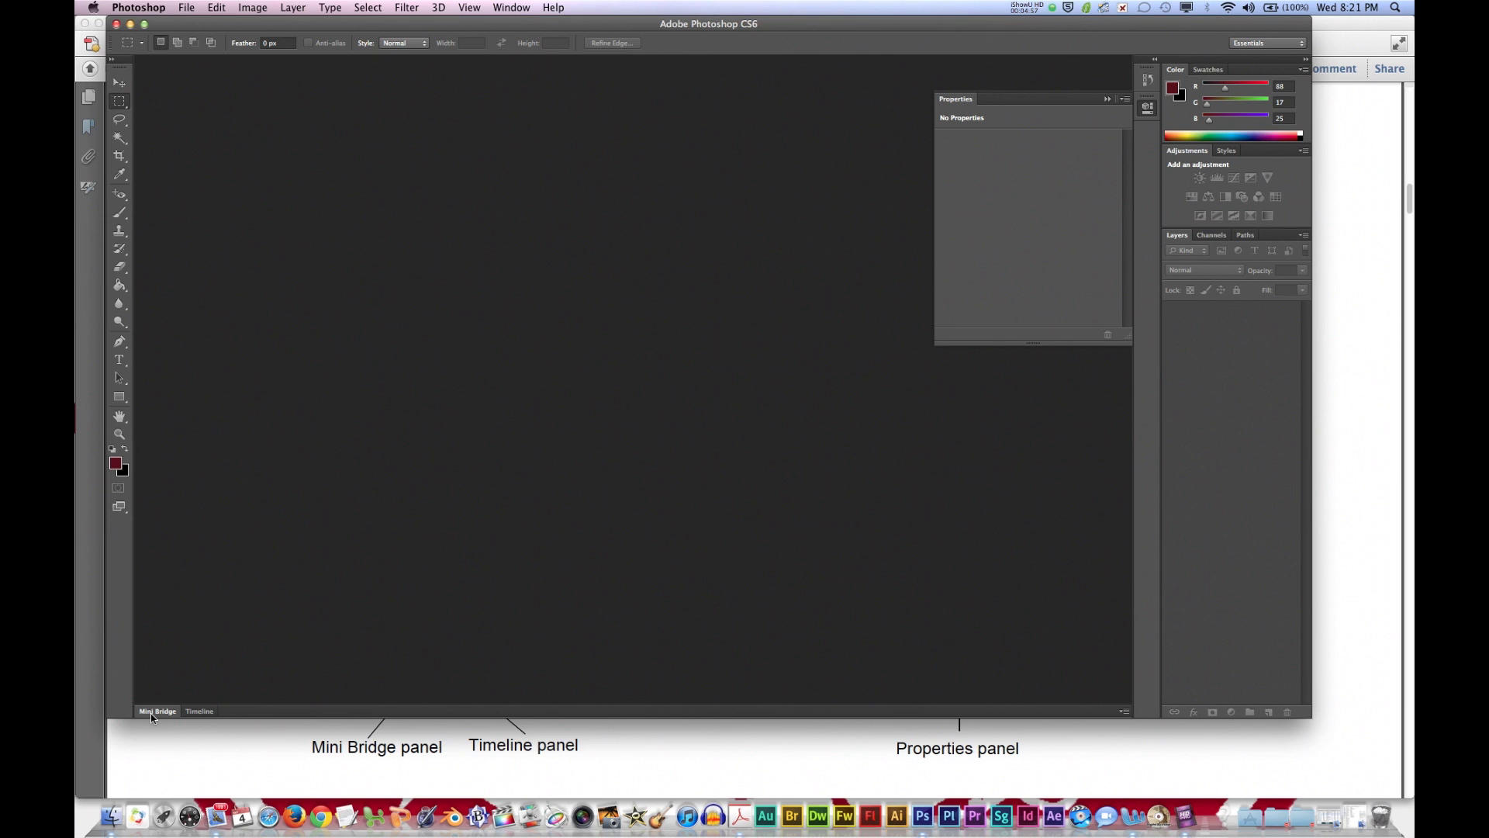
{"action": "left_click", "coordinate": [194, 712]}
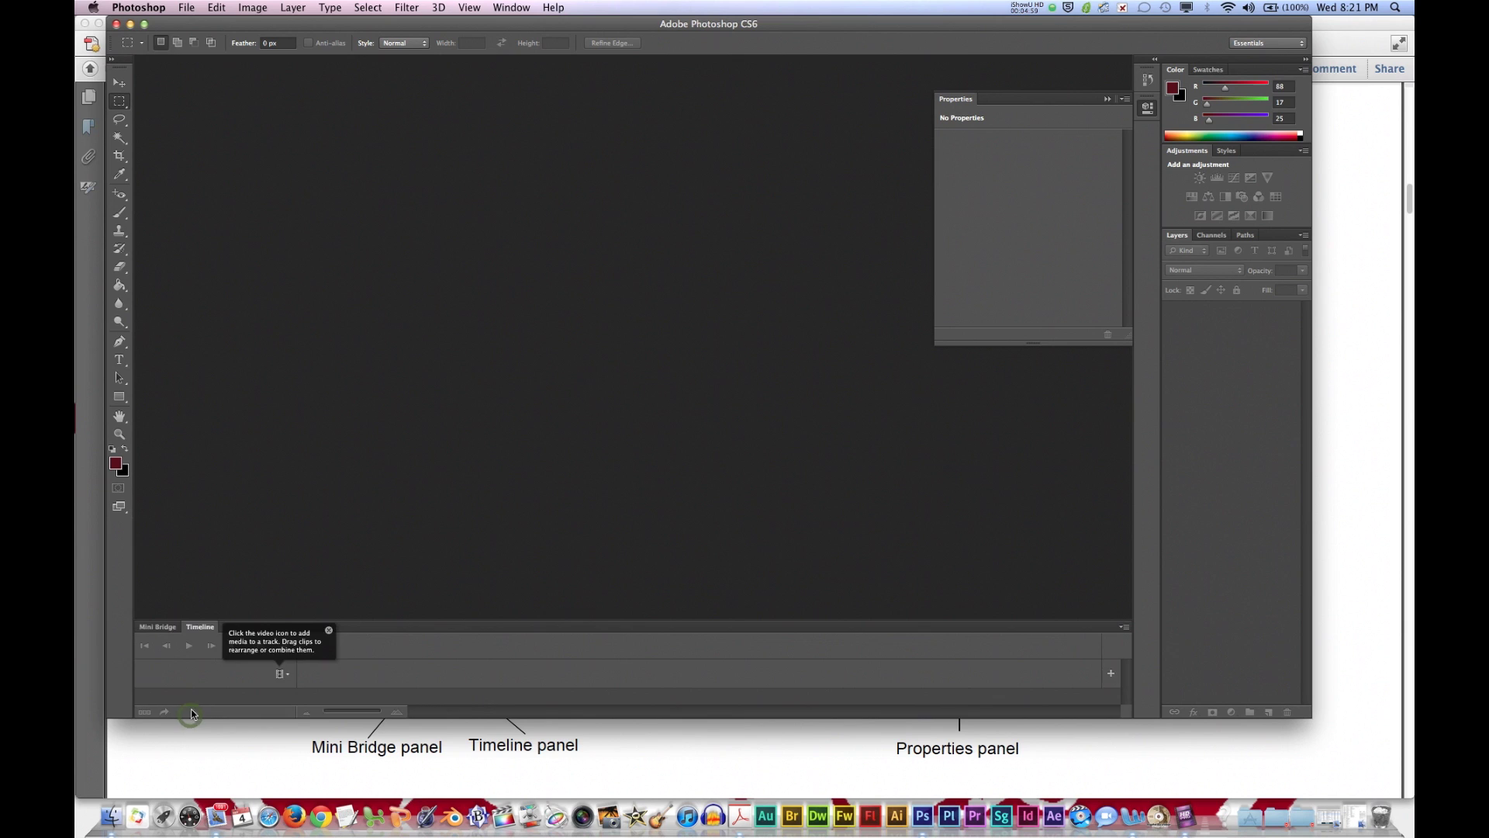
{"action": "left_click", "coordinate": [159, 627]}
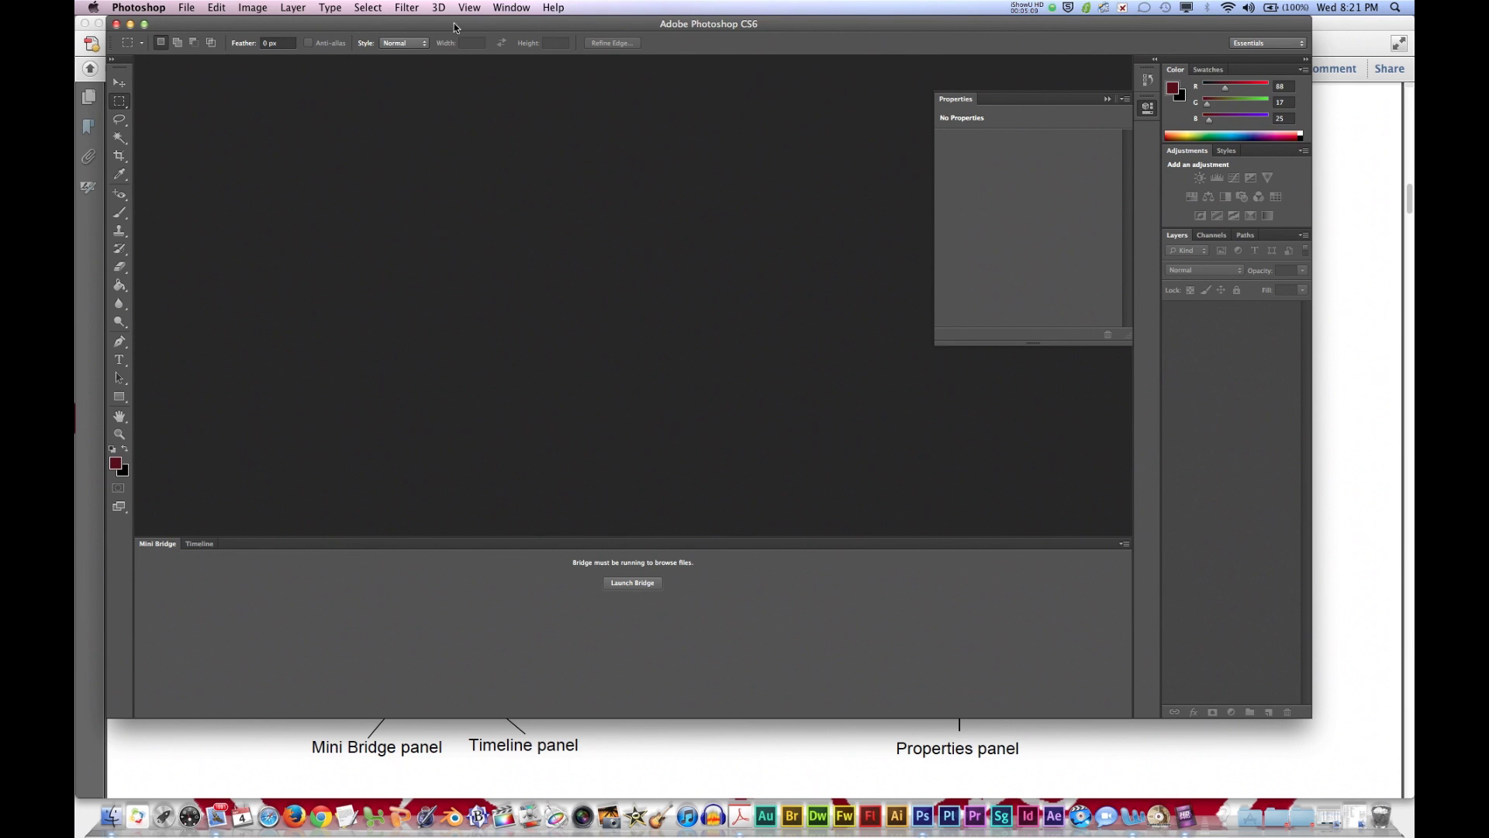
Dock the Properties panel into the group with the Adjustments and Styles panels
{"action": "left_click", "coordinate": [511, 8]}
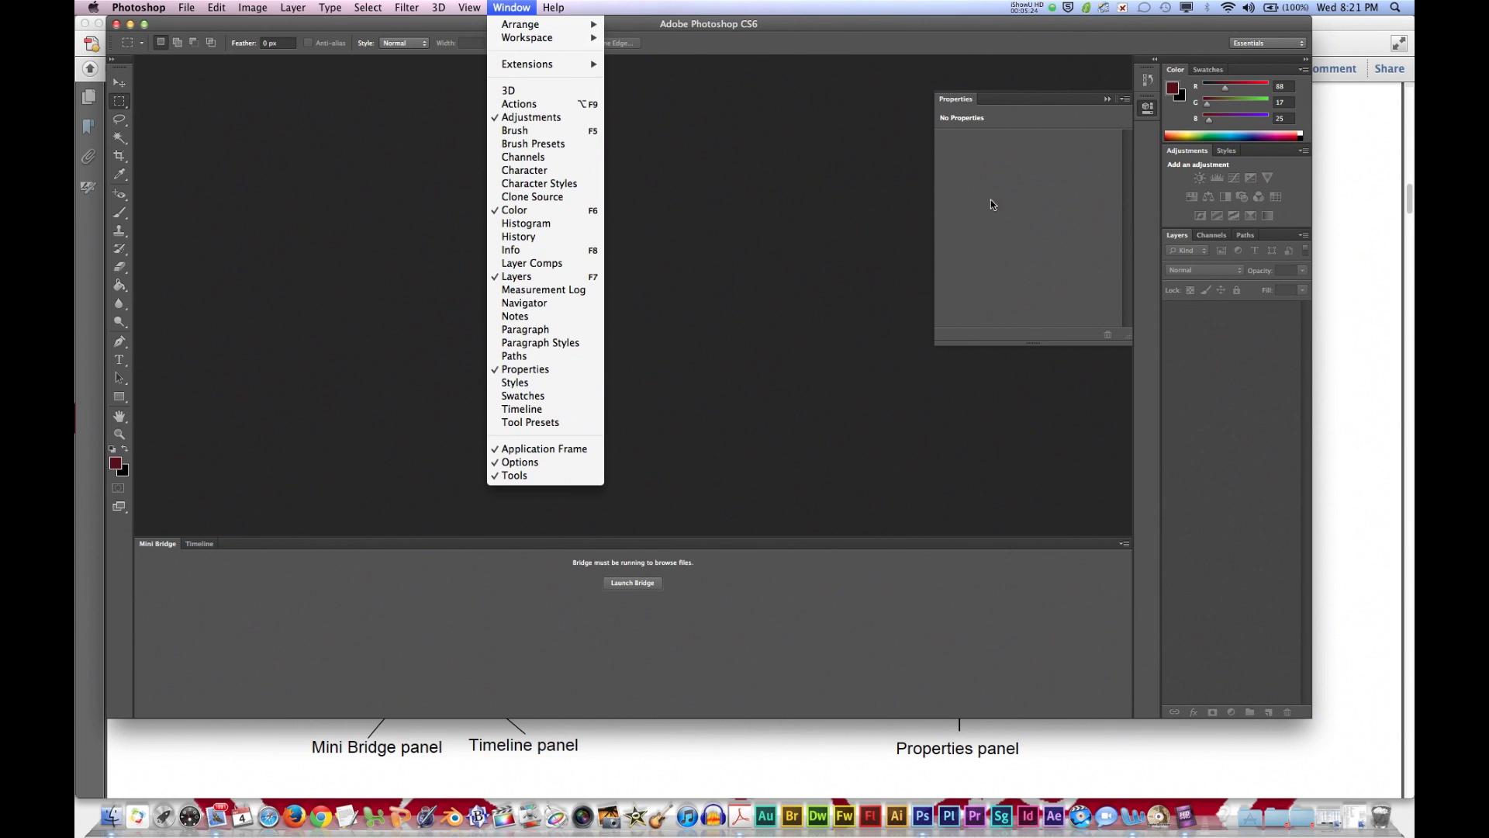
{"action": "left_click", "coordinate": [1058, 124]}
{"action": "left_click_drag", "start_coordinate": [1058, 124], "coordinate": [1199, 214]}
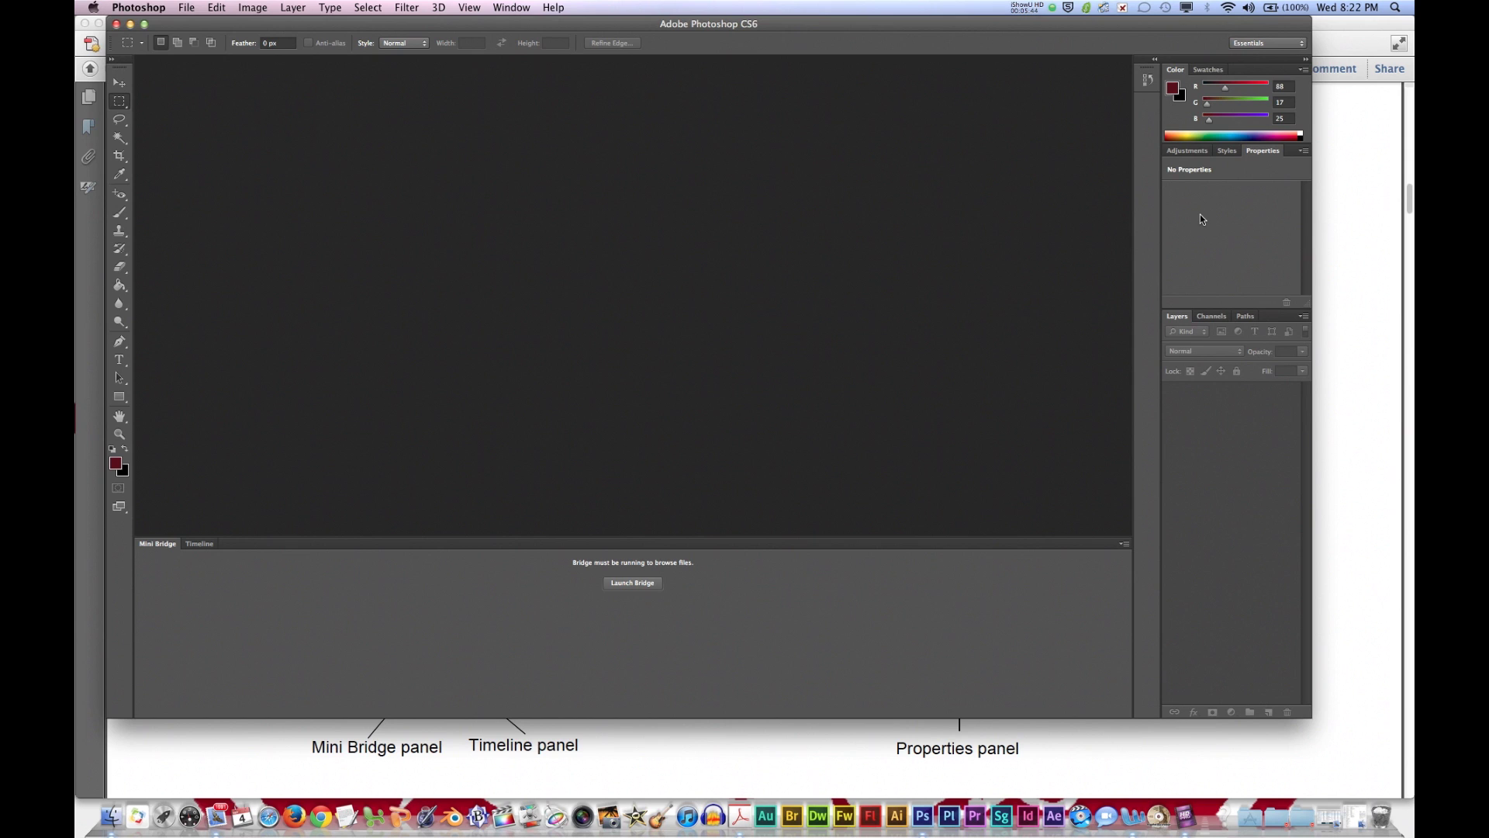
Reselect the Essentials (Default) workspace and reset it to restore the default panel layout
{"action": "left_click", "coordinate": [499, 9]}
{"action": "mouse_move", "coordinate": [540, 39]}
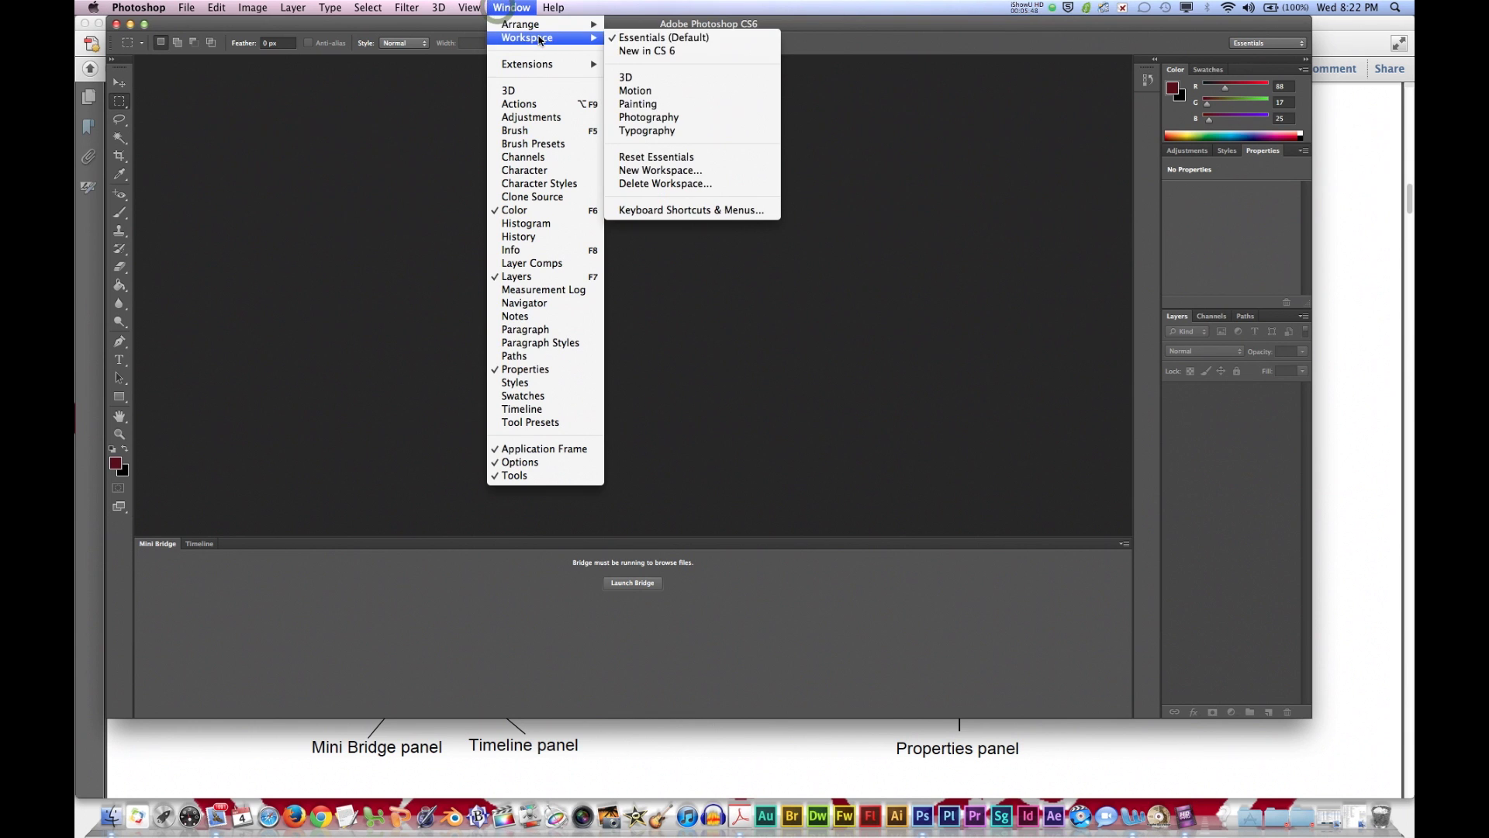
{"action": "left_click", "coordinate": [665, 38]}
{"action": "left_click", "coordinate": [508, 7]}
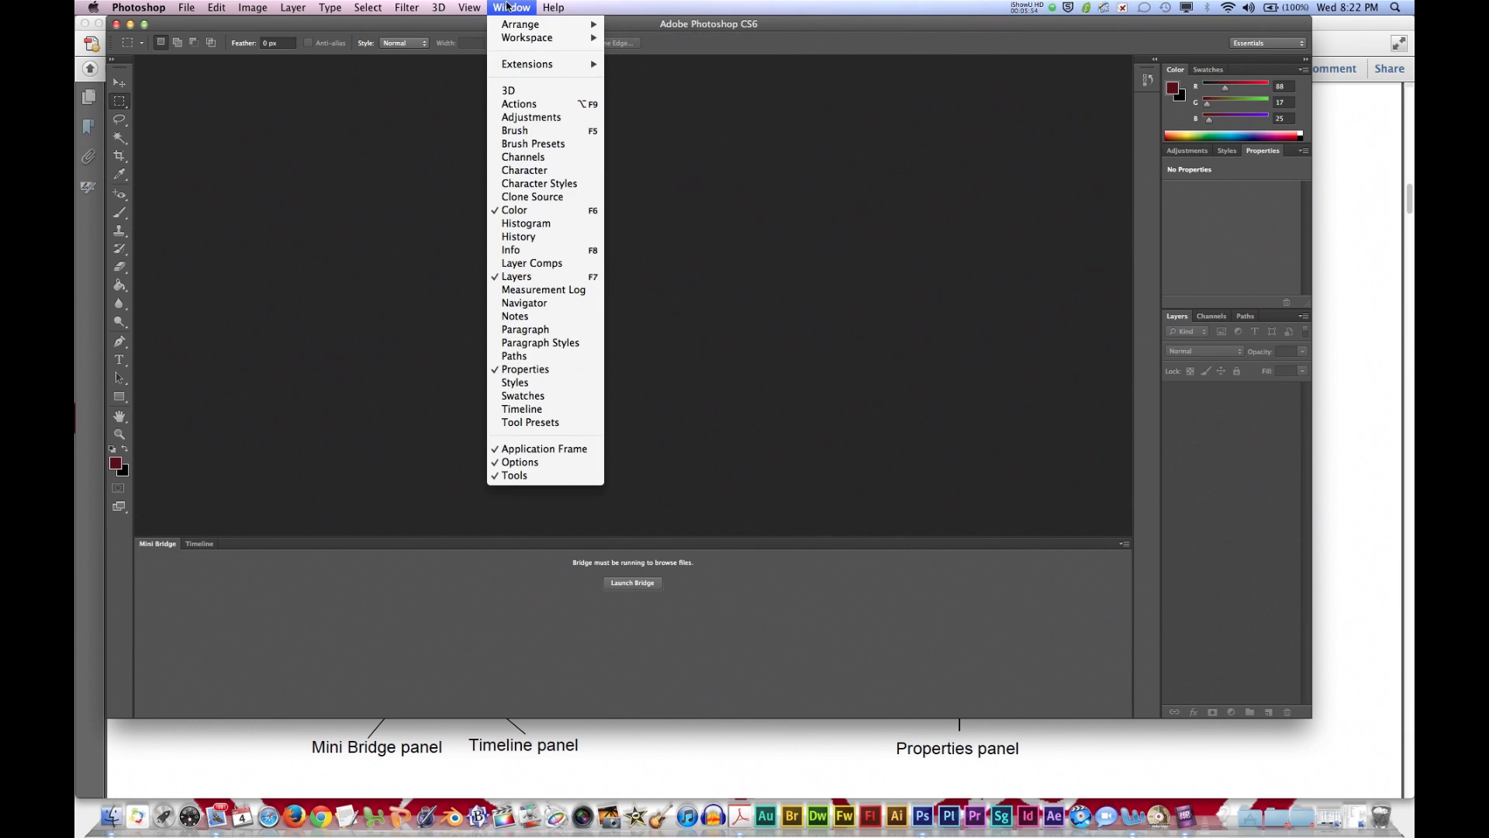
{"action": "mouse_move", "coordinate": [543, 39]}
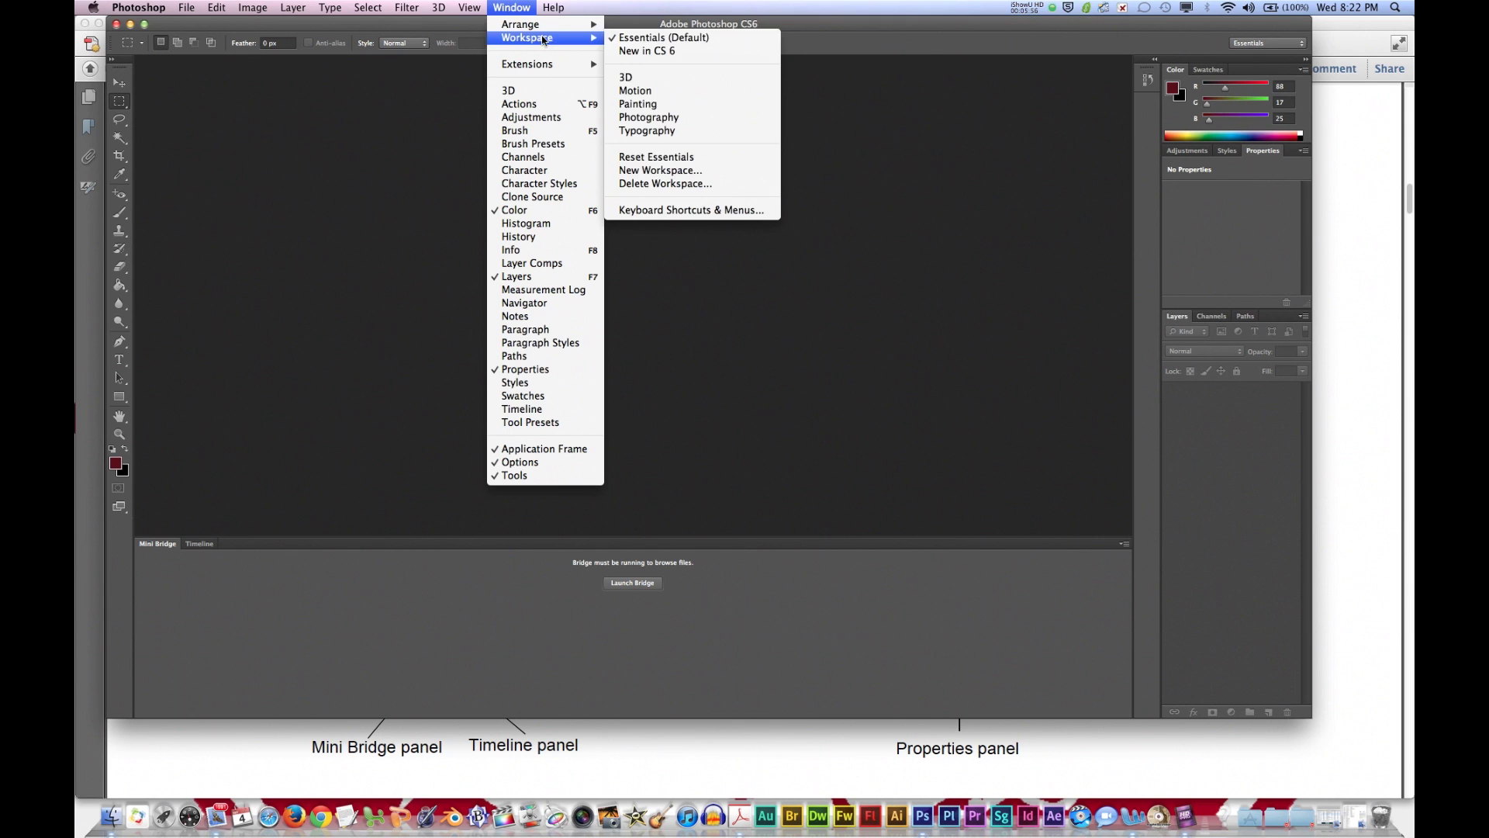
{"action": "left_click", "coordinate": [680, 160]}
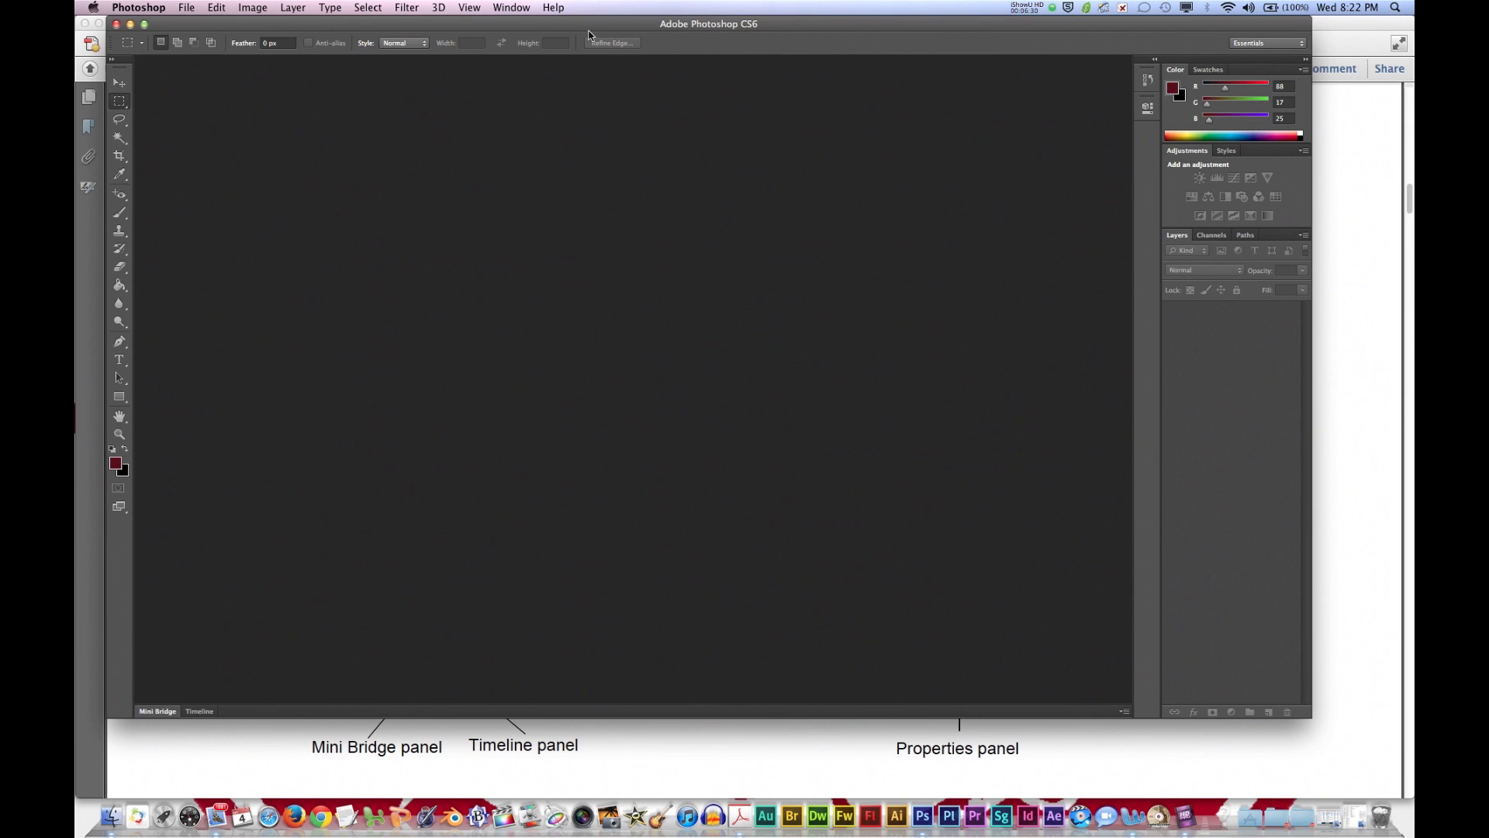
{"action": "left_click", "coordinate": [518, 8]}
{"action": "mouse_move", "coordinate": [548, 46]}
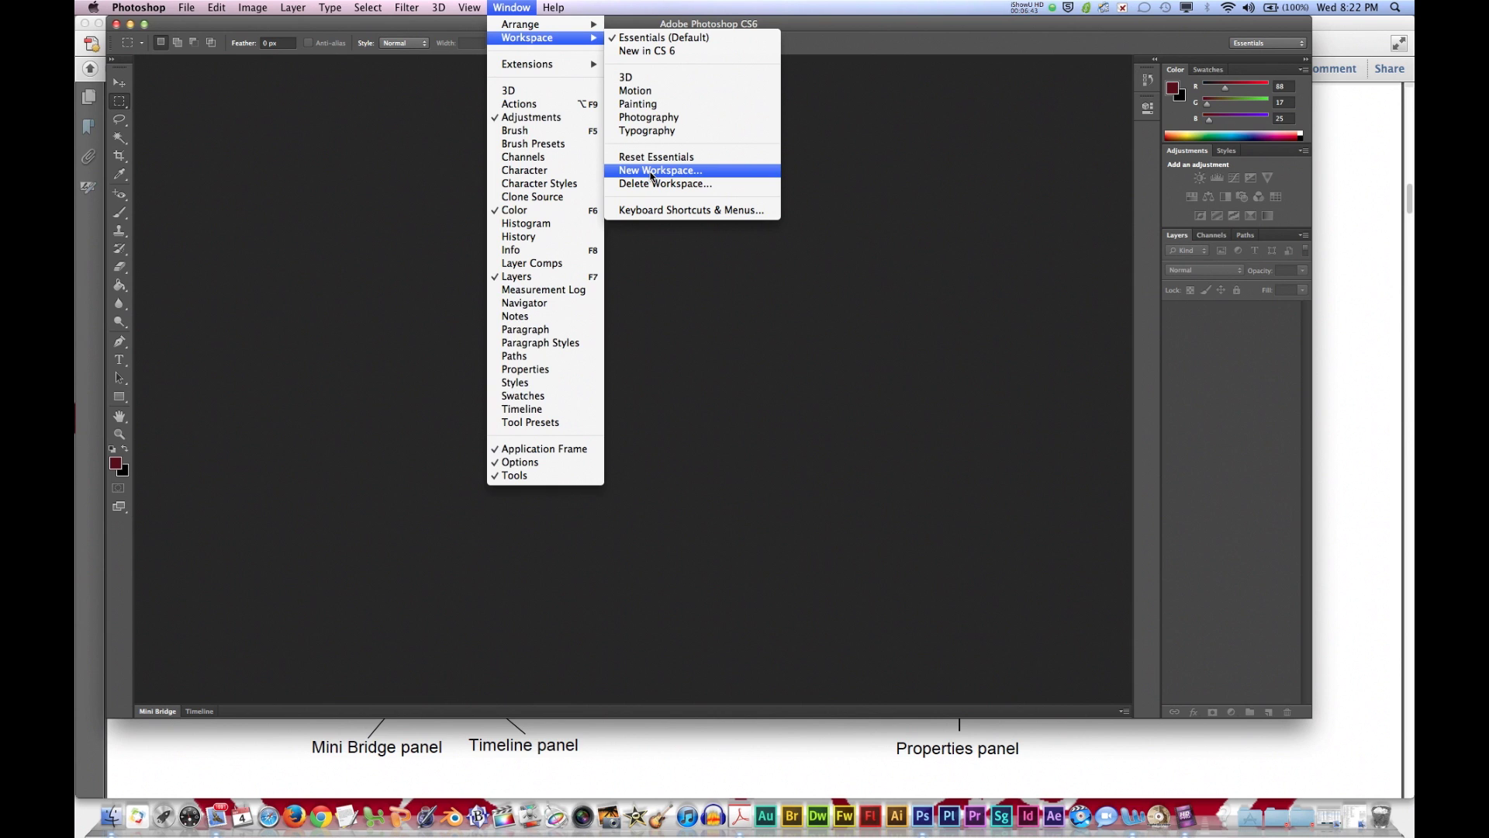
{"action": "left_click", "coordinate": [970, 322]}
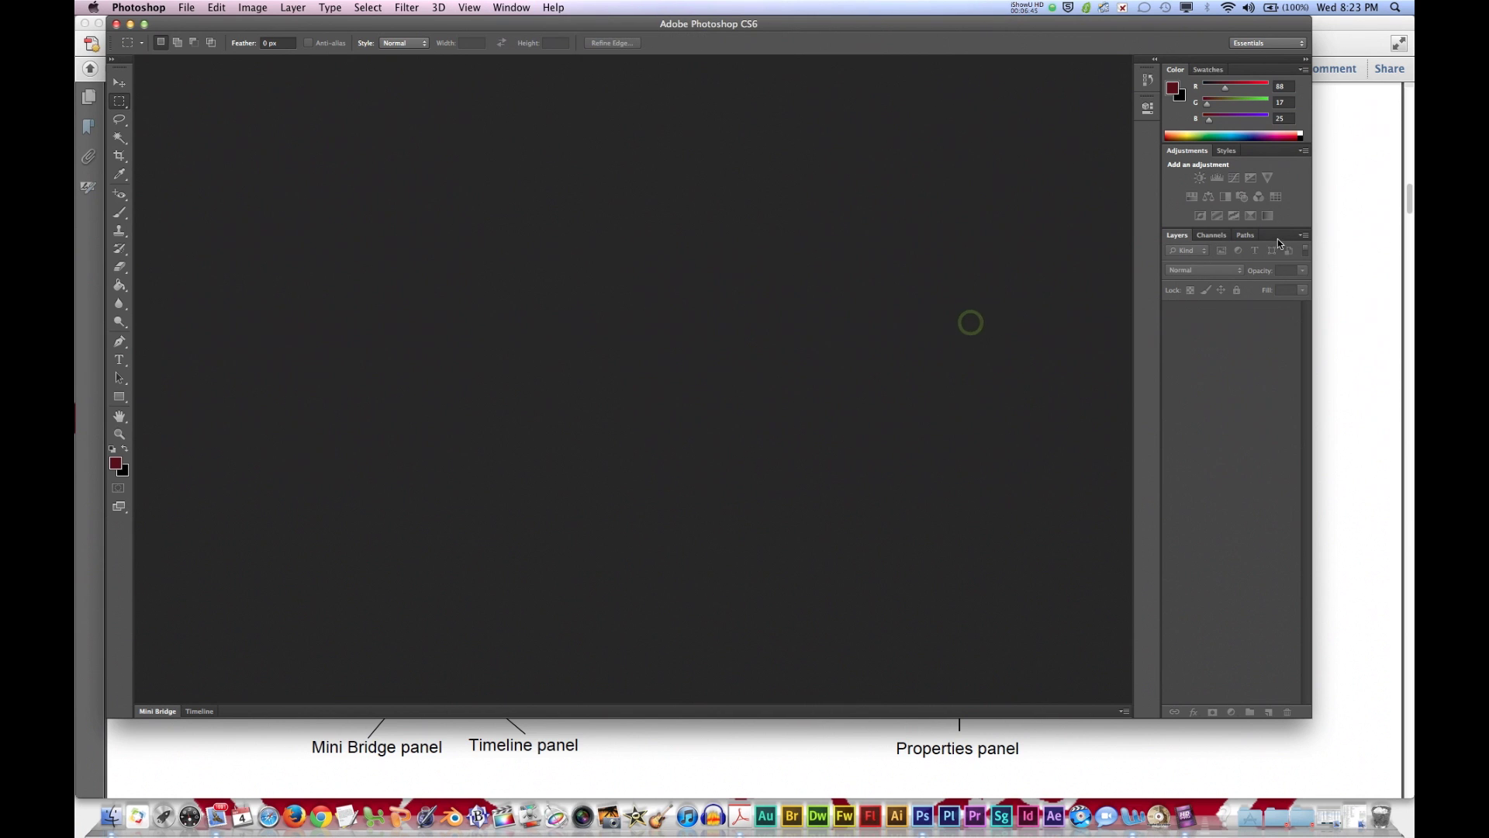
Float the Layers and Swatches panels over the document area and save the layout as a new workspace named "practice"
{"action": "left_click_drag", "start_coordinate": [1179, 234], "coordinate": [891, 263]}
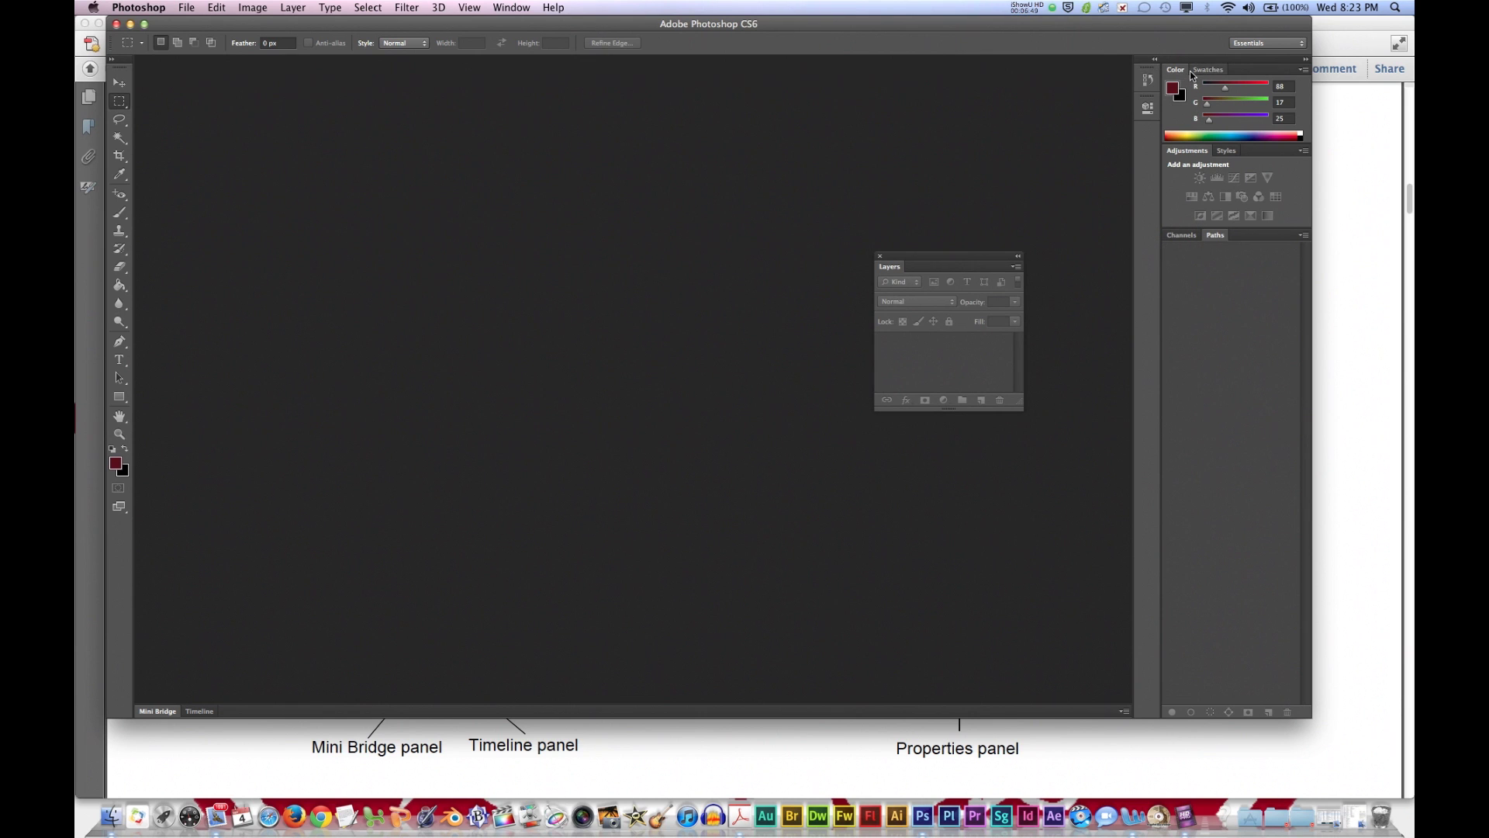
{"action": "left_click_drag", "start_coordinate": [1214, 76], "coordinate": [893, 184]}
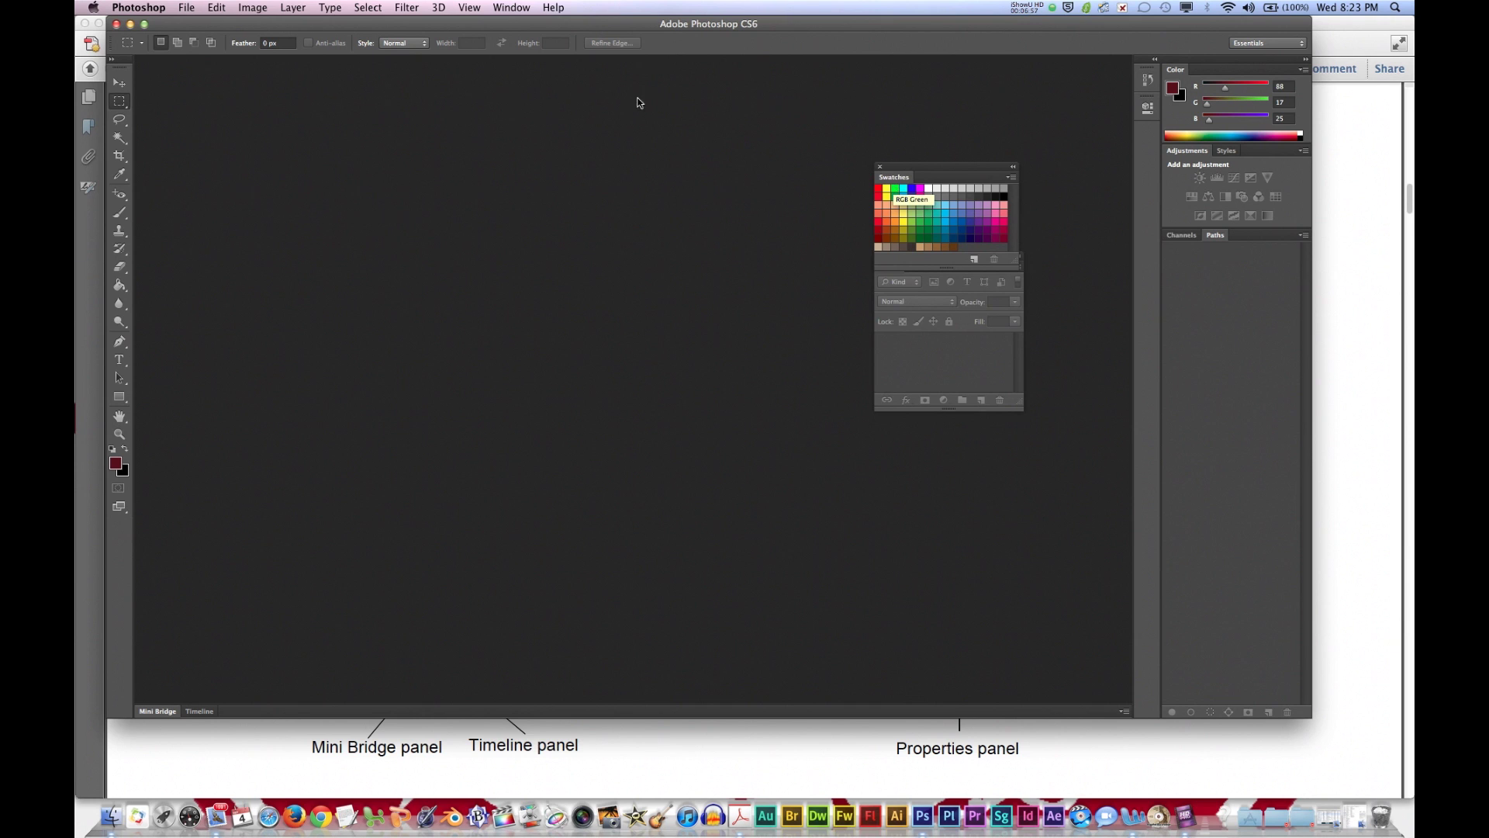
{"action": "left_click", "coordinate": [512, 7]}
{"action": "mouse_move", "coordinate": [562, 42]}
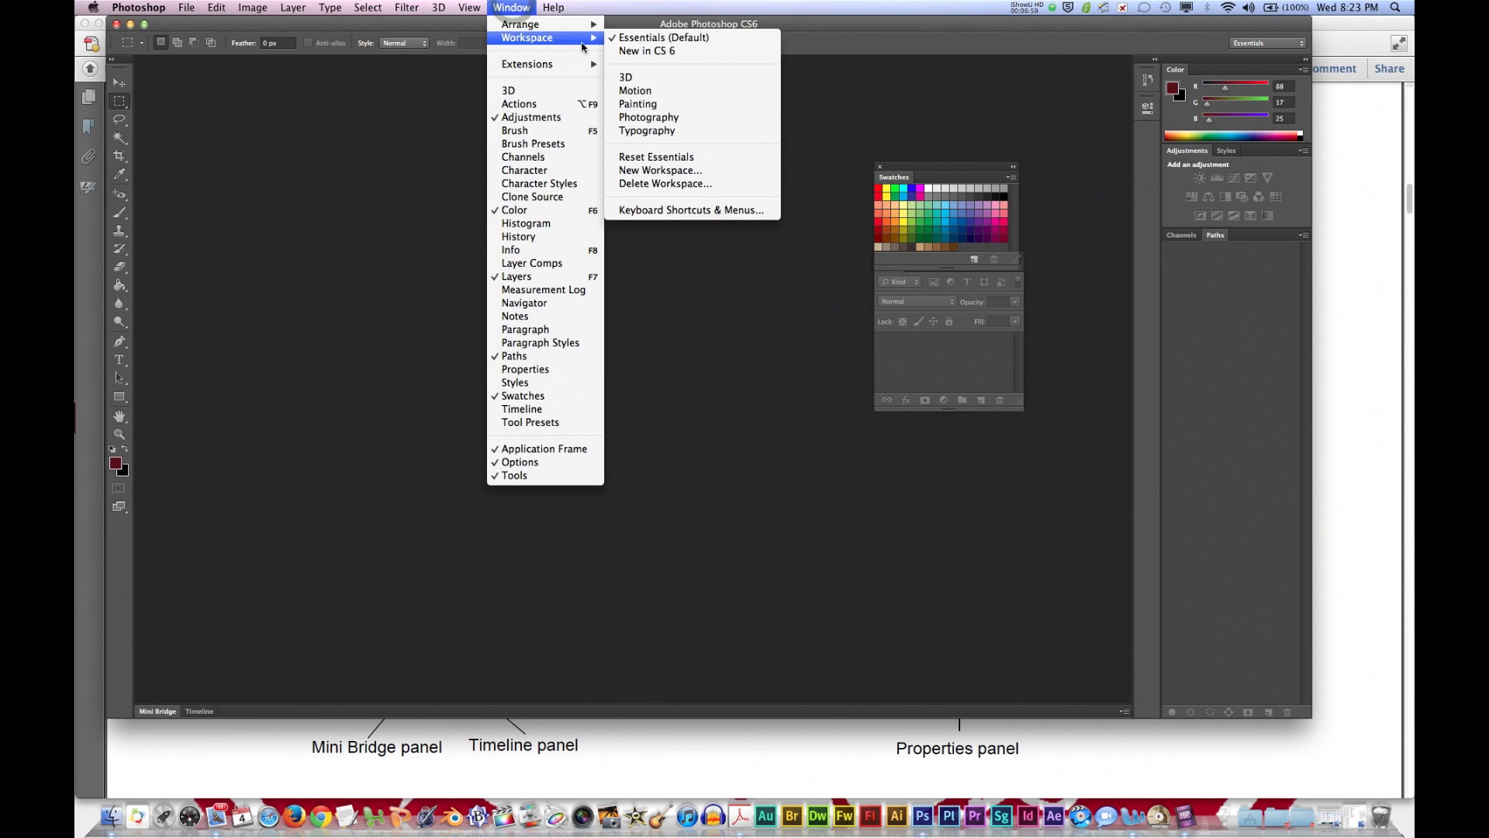
{"action": "left_click", "coordinate": [669, 170]}
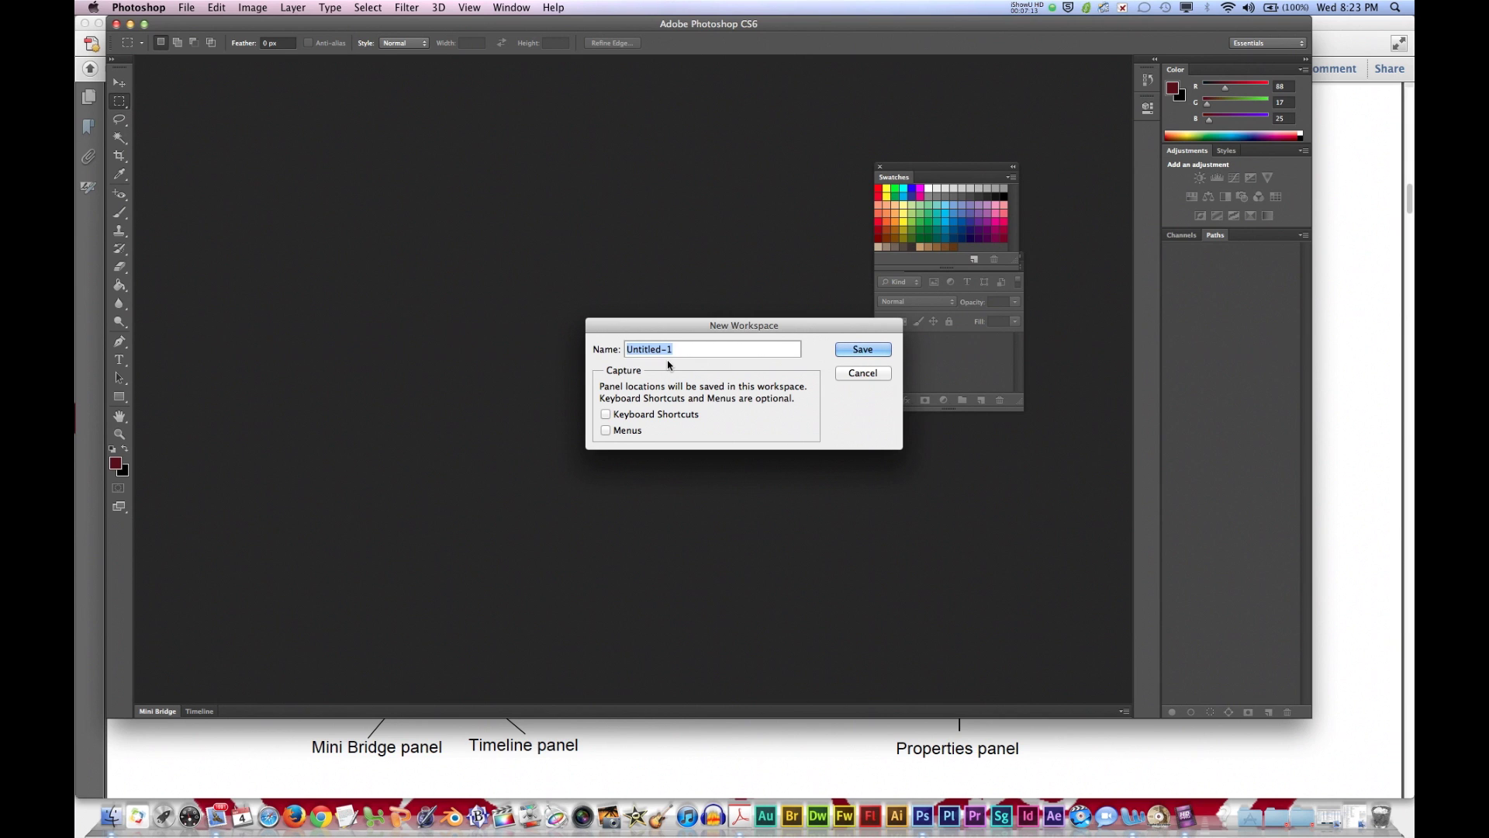
{"action": "type", "text": "proctice"}
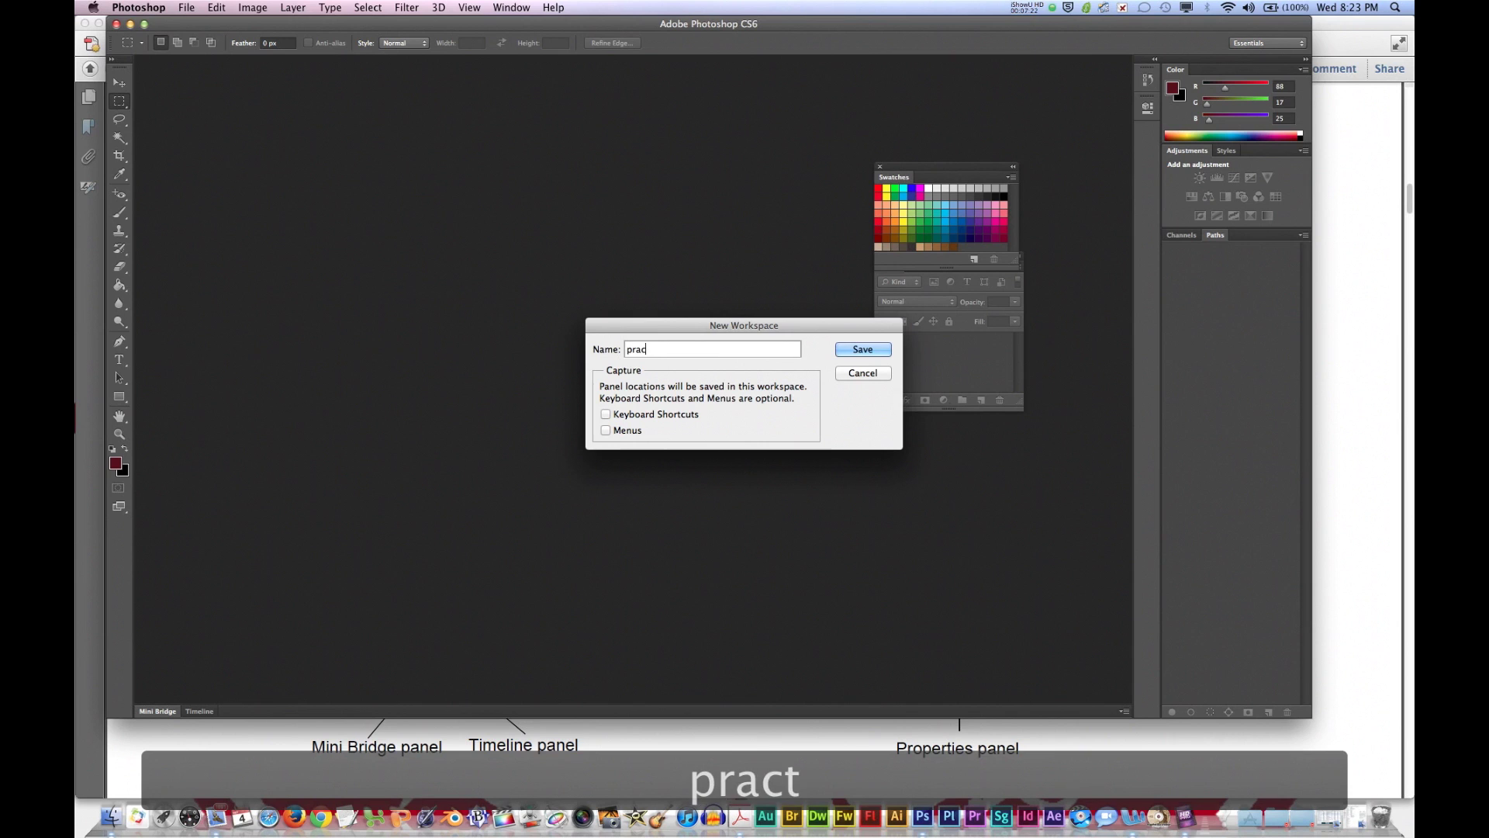
{"action": "left_click", "coordinate": [886, 348]}
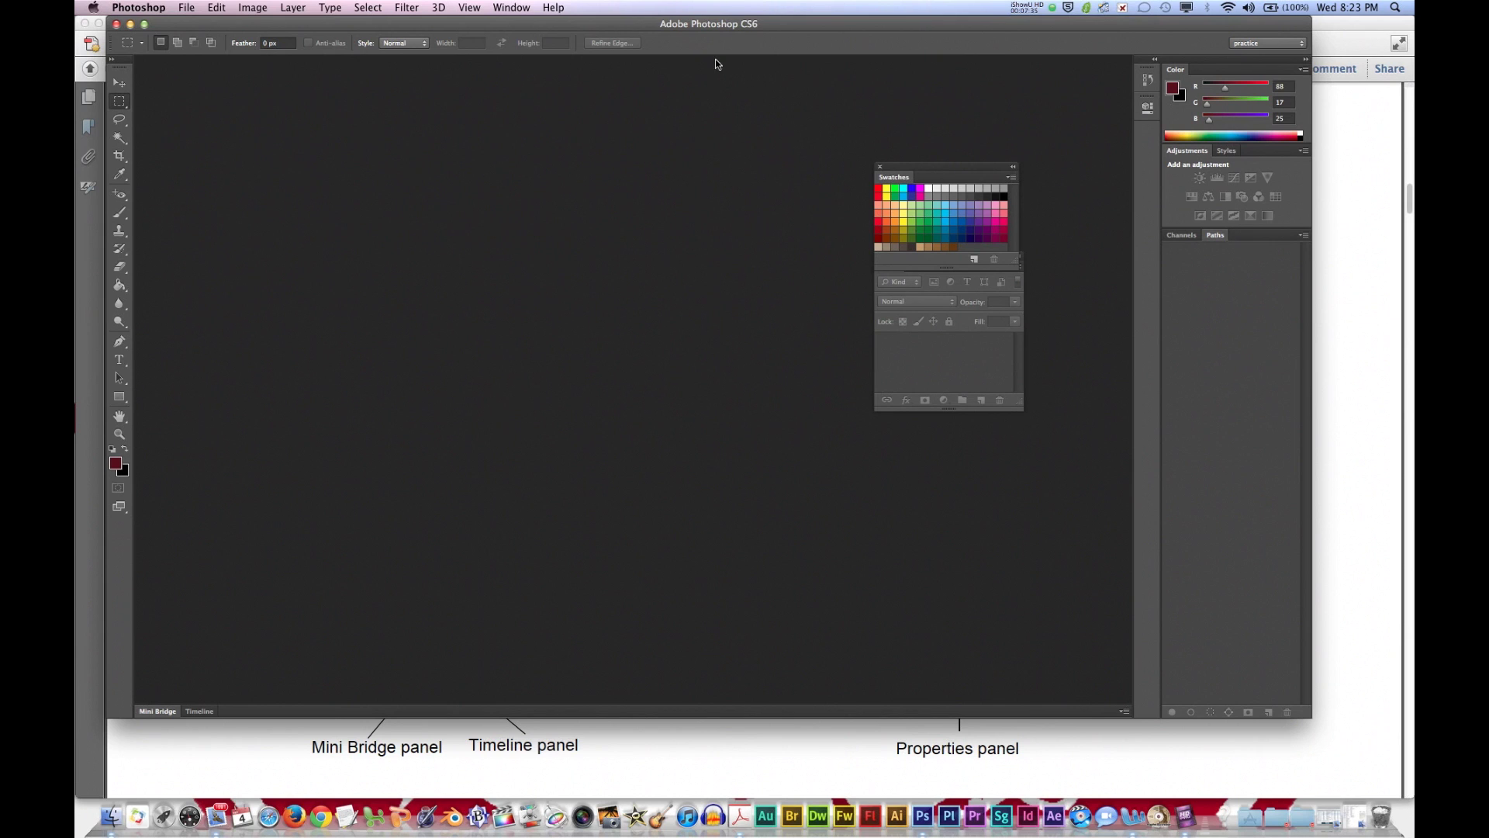
Reset the practice workspace to its saved panel layout
{"action": "left_click", "coordinate": [511, 7]}
{"action": "mouse_move", "coordinate": [543, 38]}
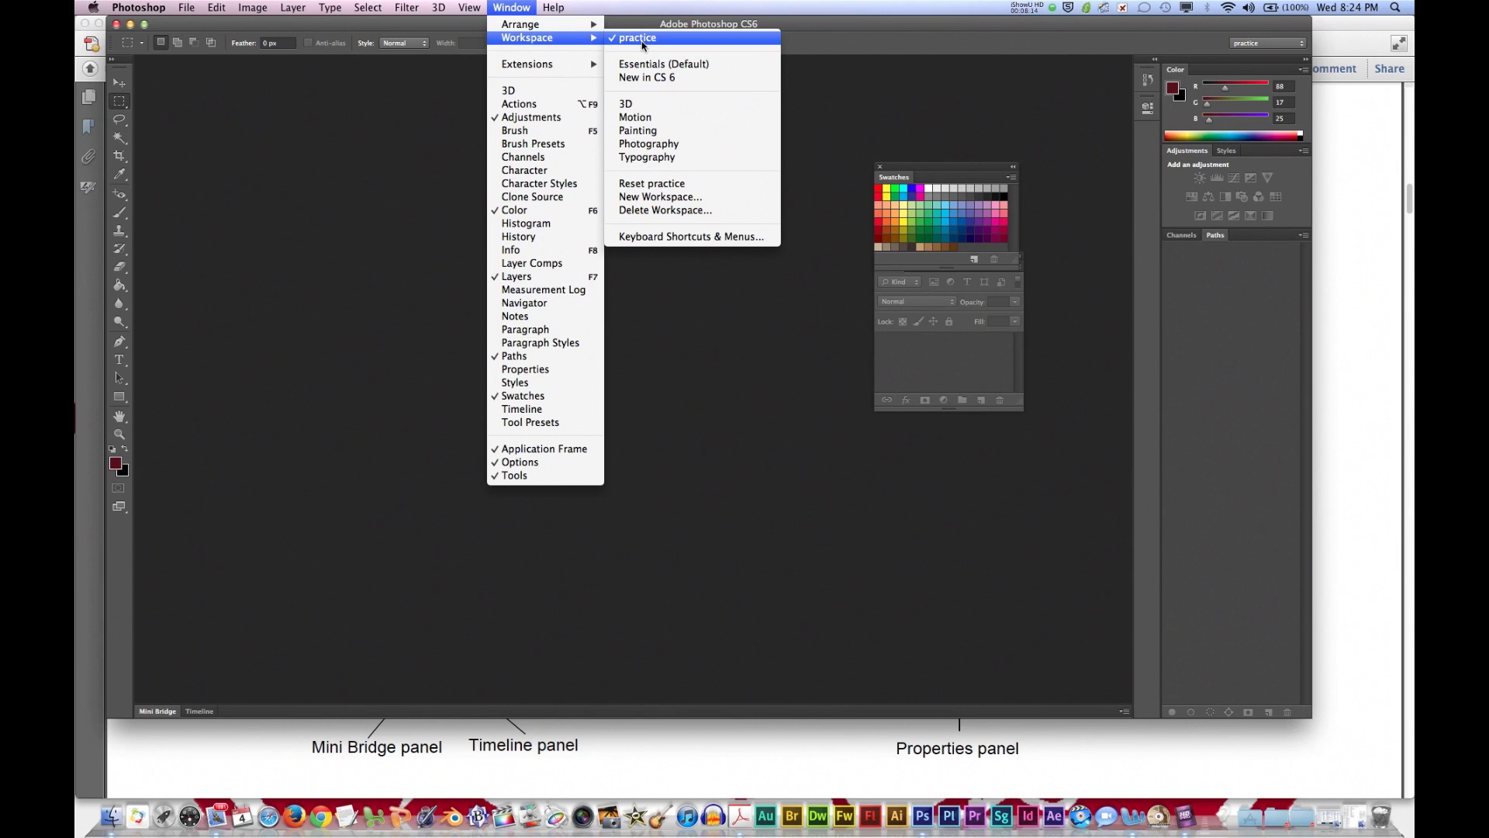
{"action": "left_click", "coordinate": [677, 186]}
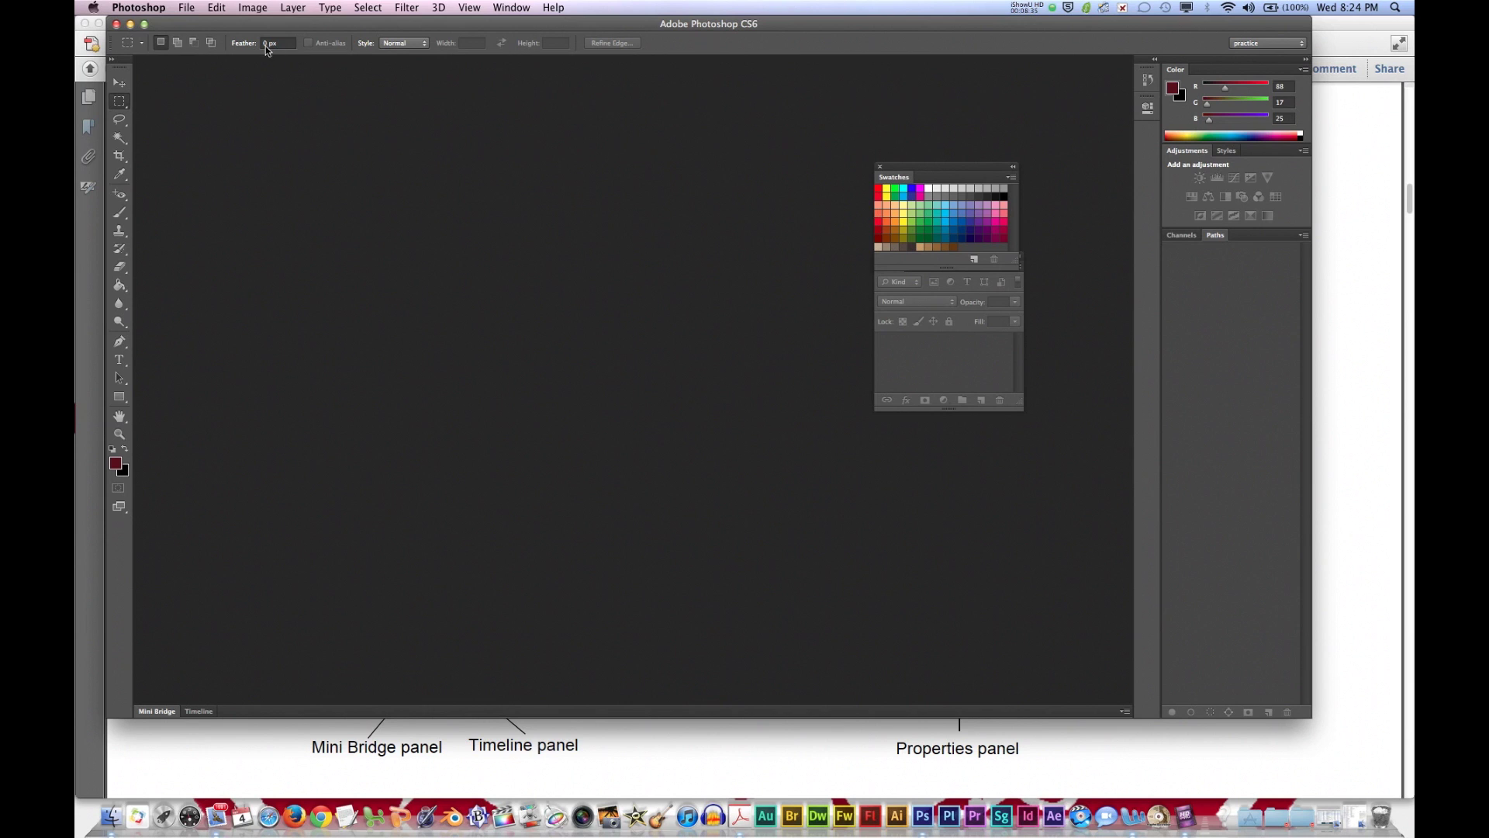
Open the recently used file mhs-SocialMedia.psd and close it again
{"action": "left_click", "coordinate": [187, 8]}
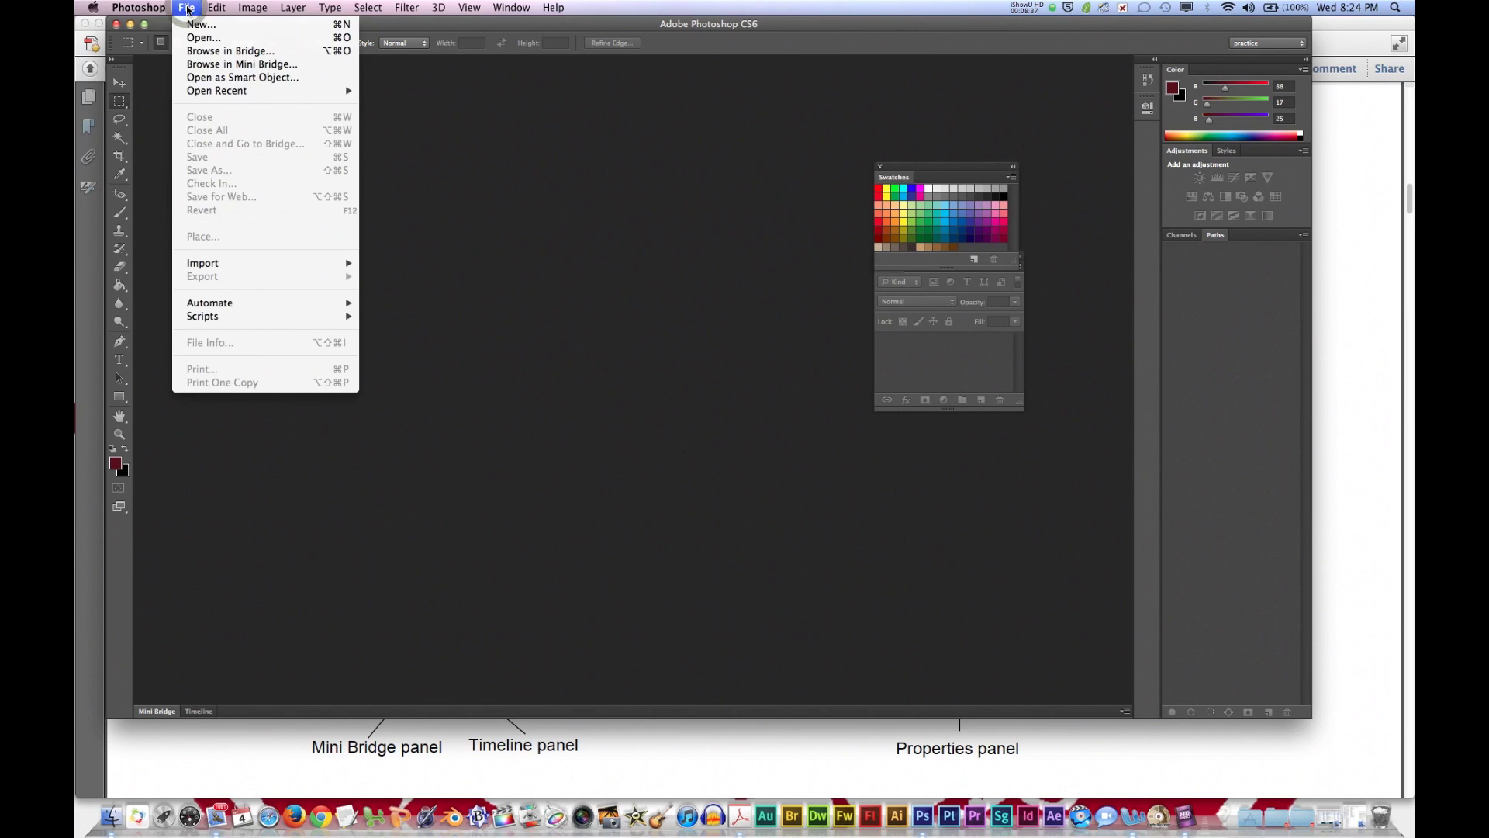
{"action": "mouse_move", "coordinate": [247, 92]}
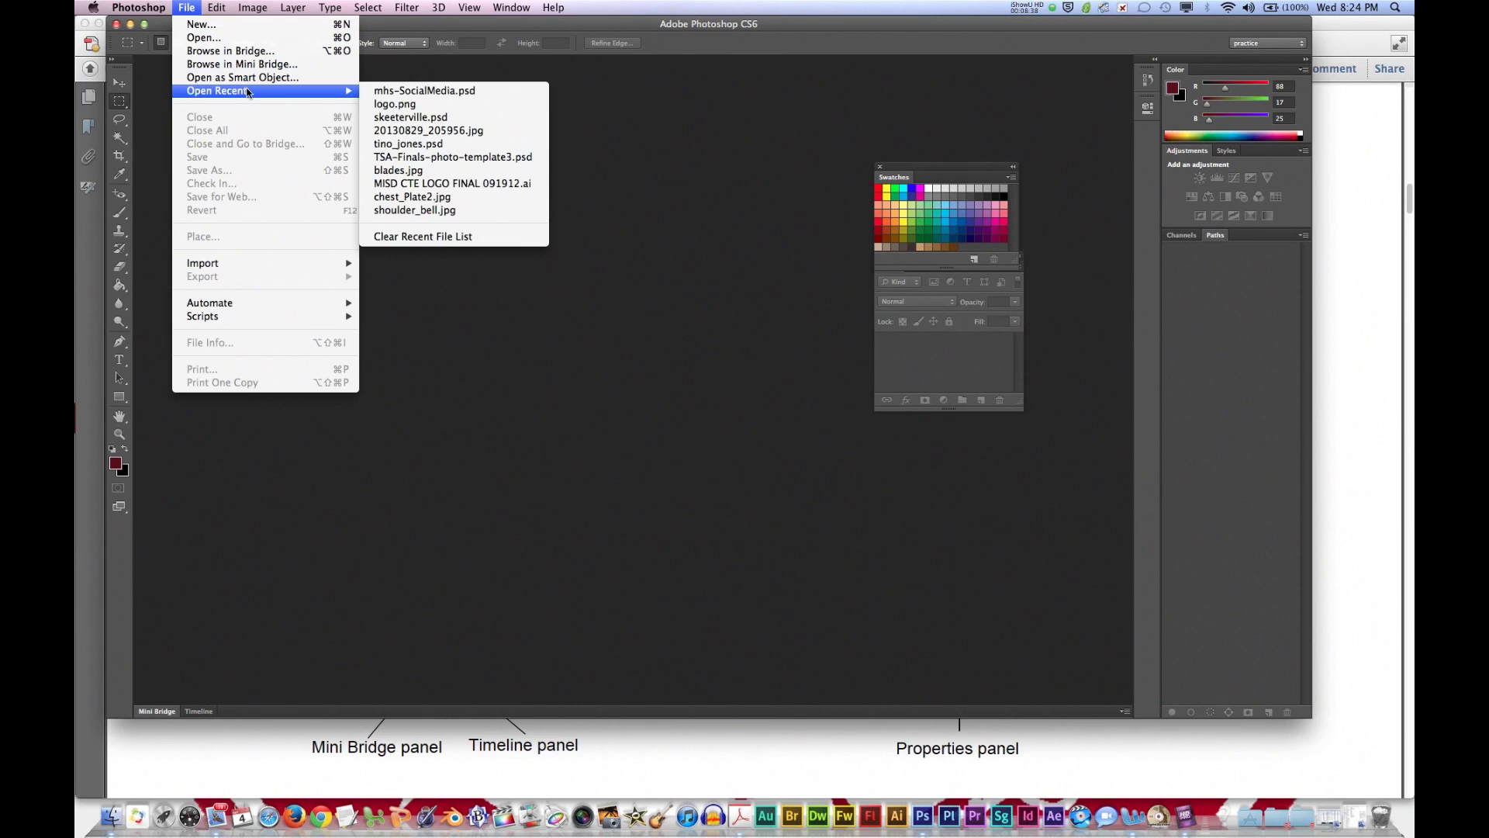
{"action": "left_click", "coordinate": [424, 91]}
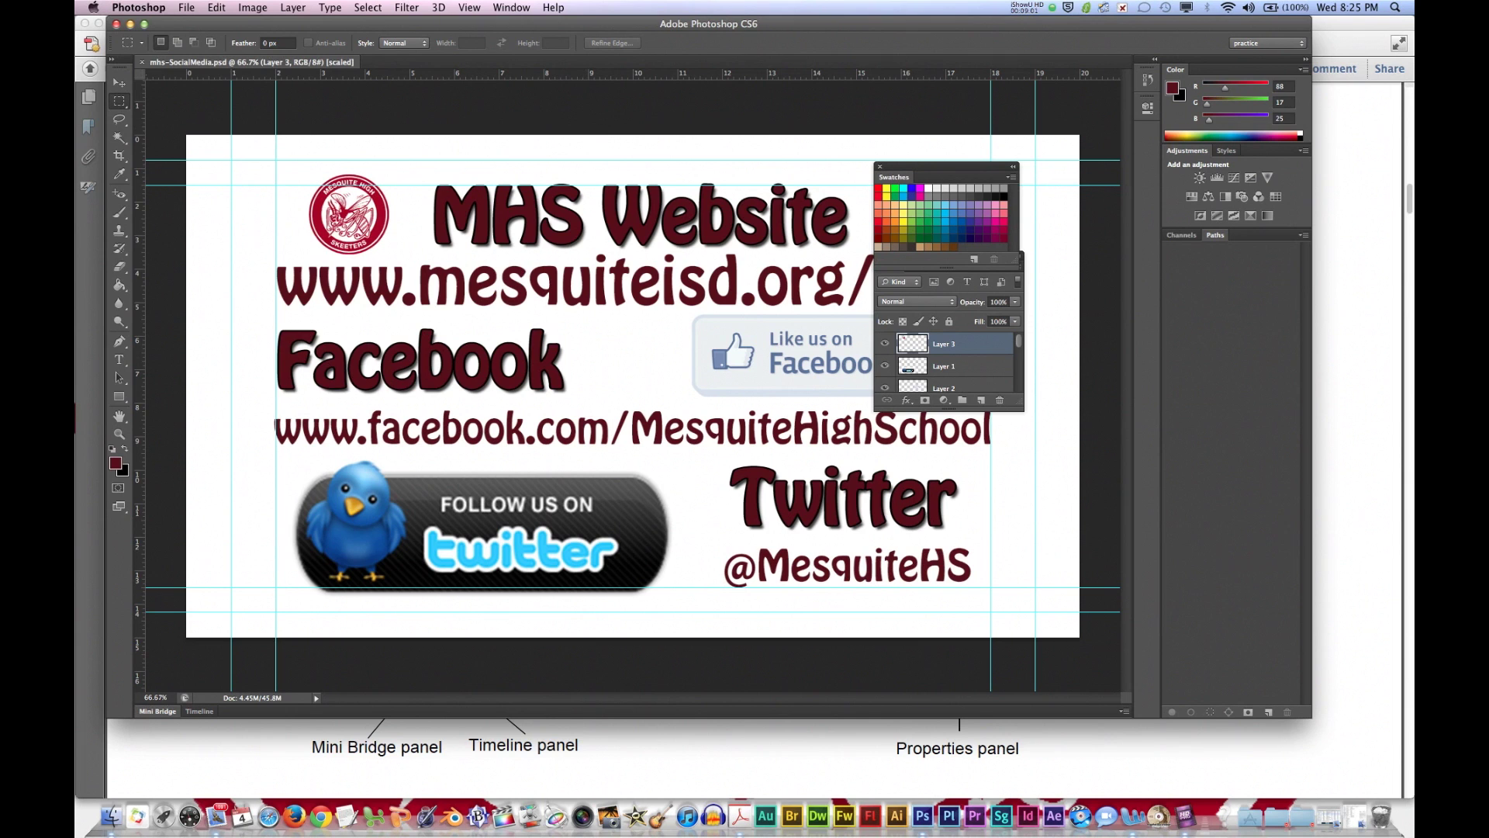
{"action": "left_click", "coordinate": [184, 7]}
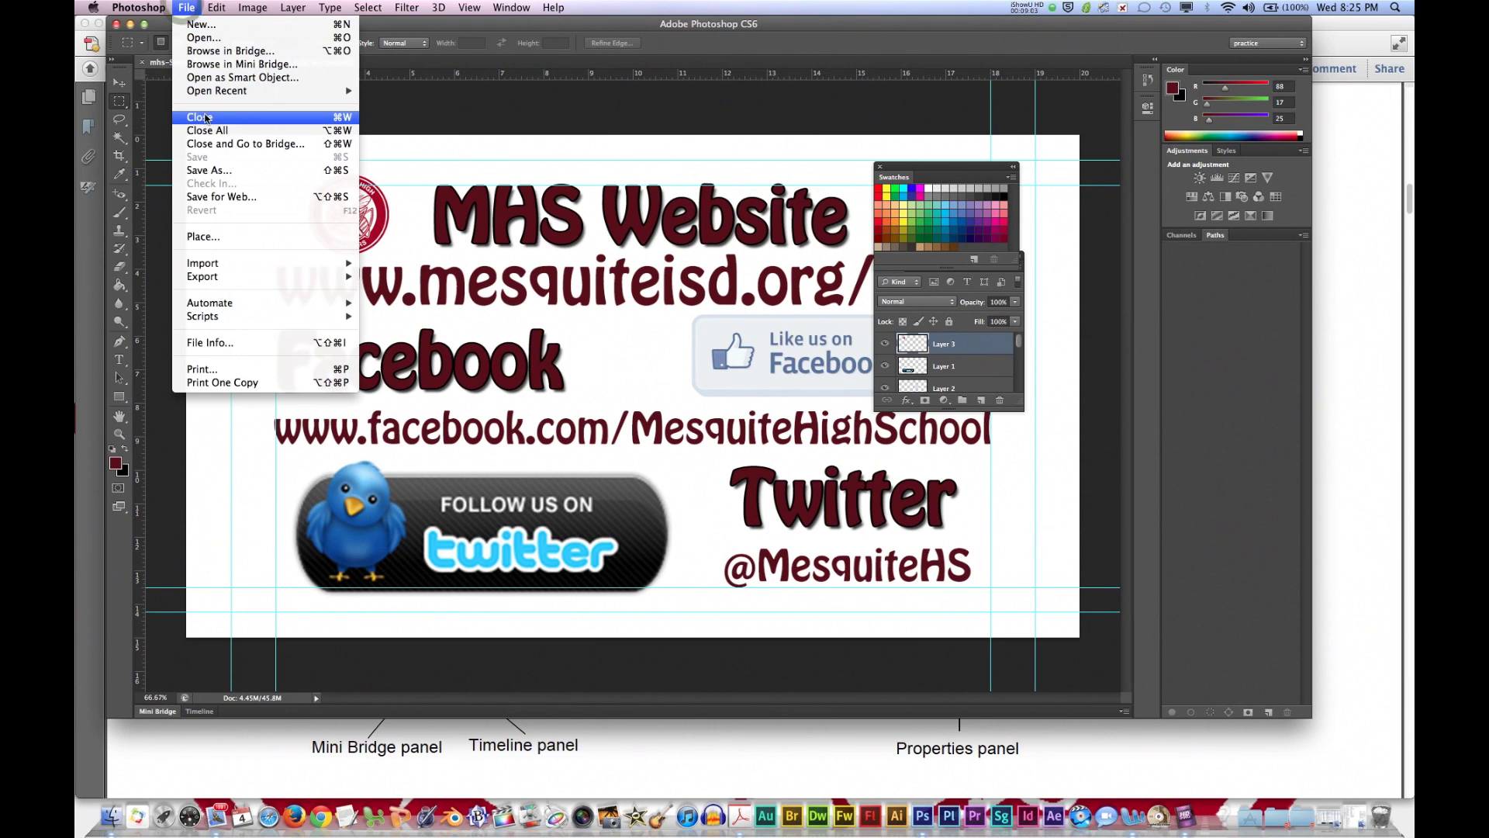
{"action": "left_click", "coordinate": [184, 7]}
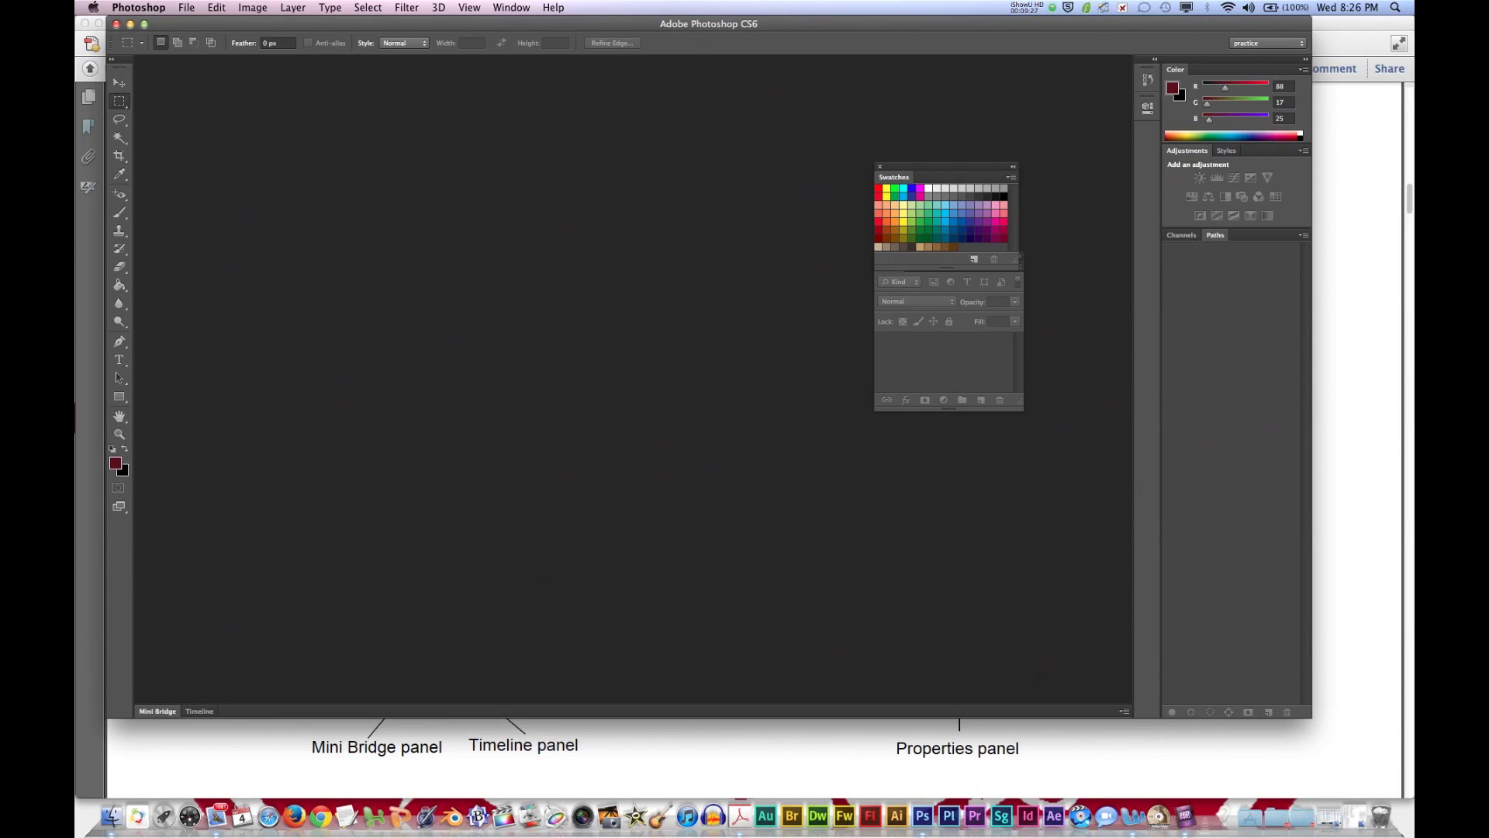
Start a new document and choose the U.S. Paper preset for it
{"action": "left_click", "coordinate": [186, 8]}
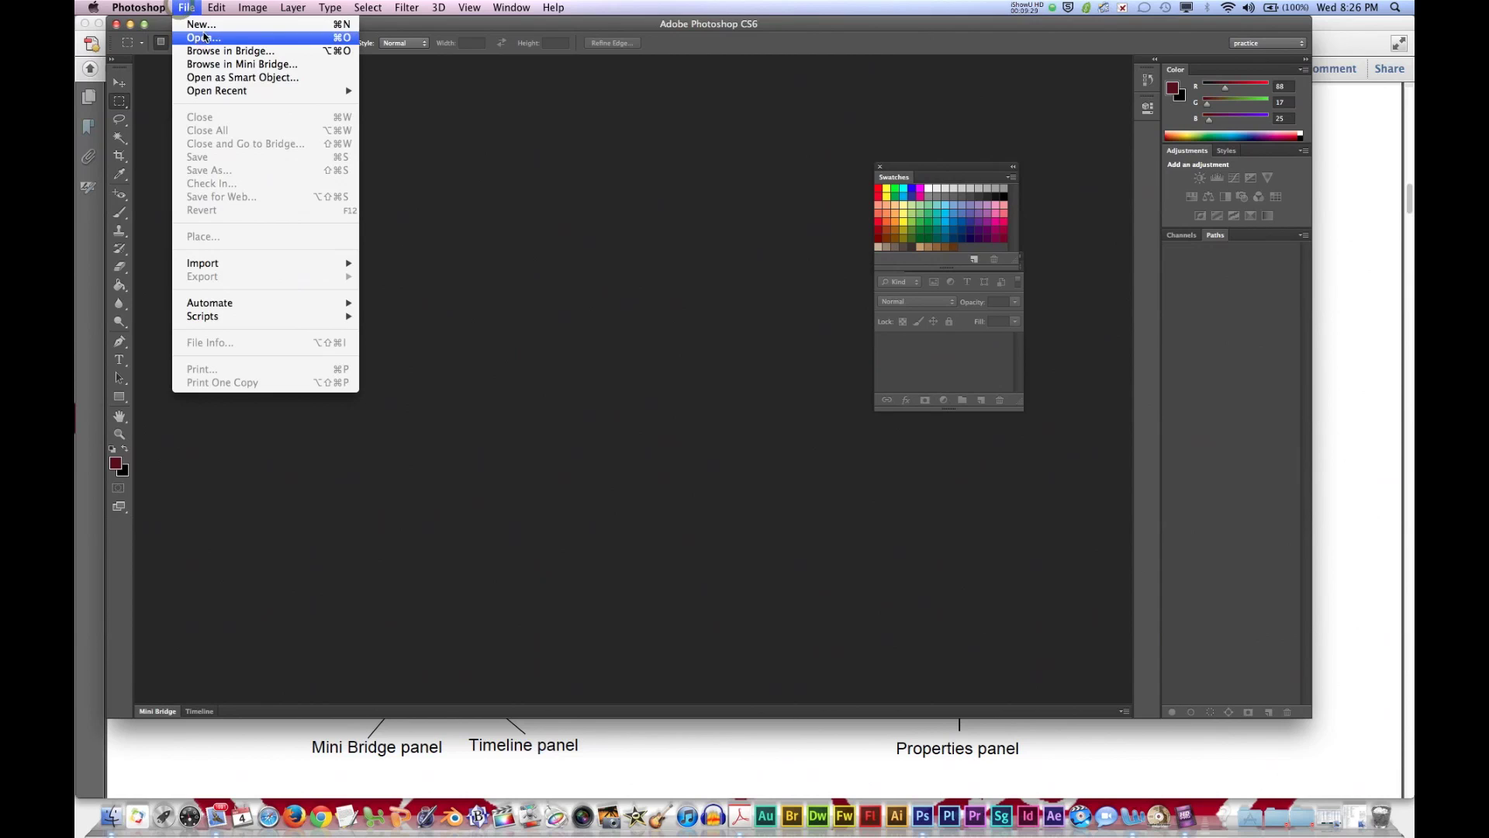
{"action": "left_click", "coordinate": [205, 26]}
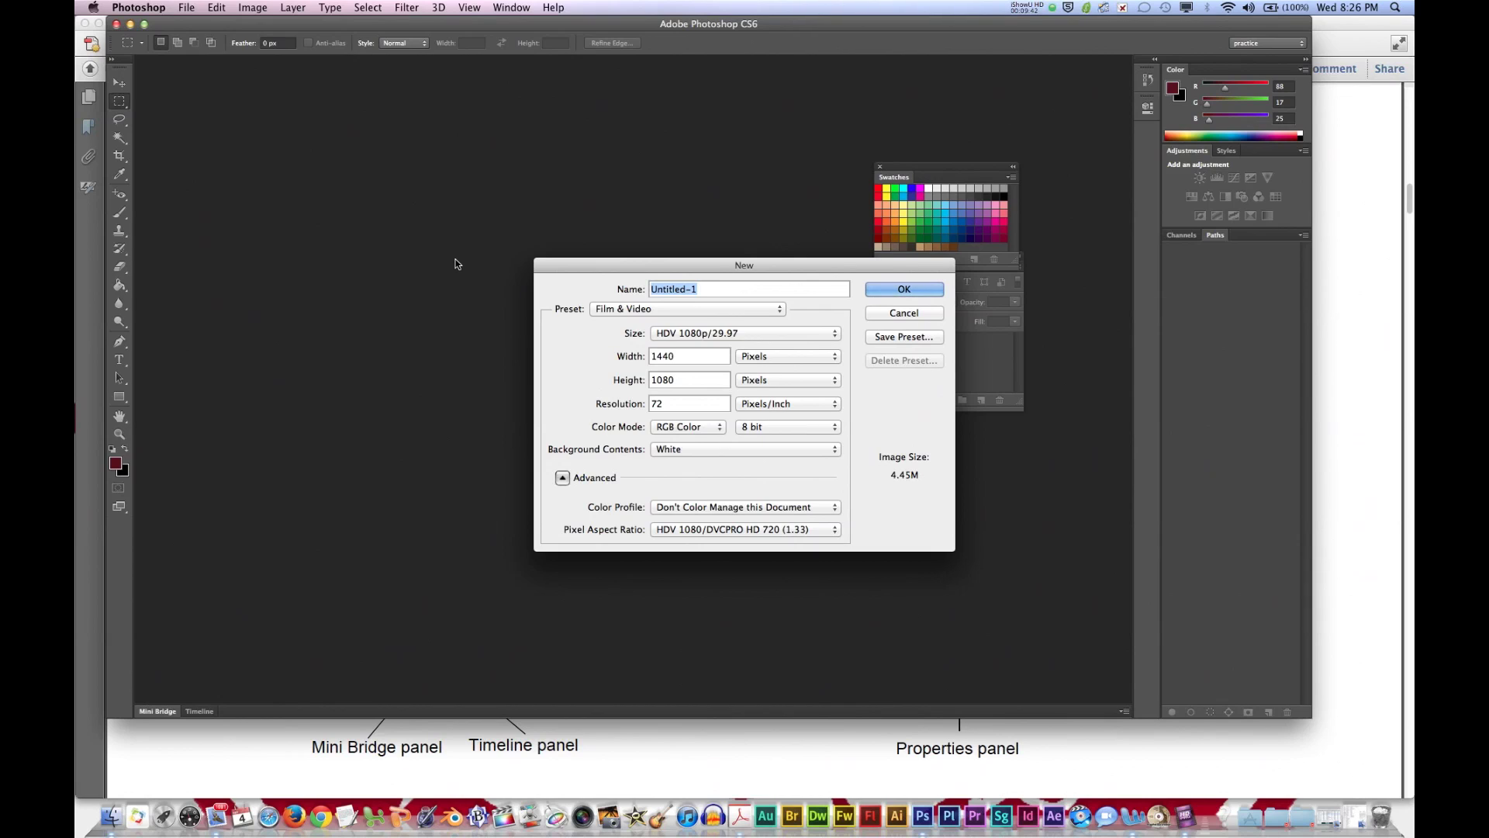
{"action": "left_click", "coordinate": [695, 311]}
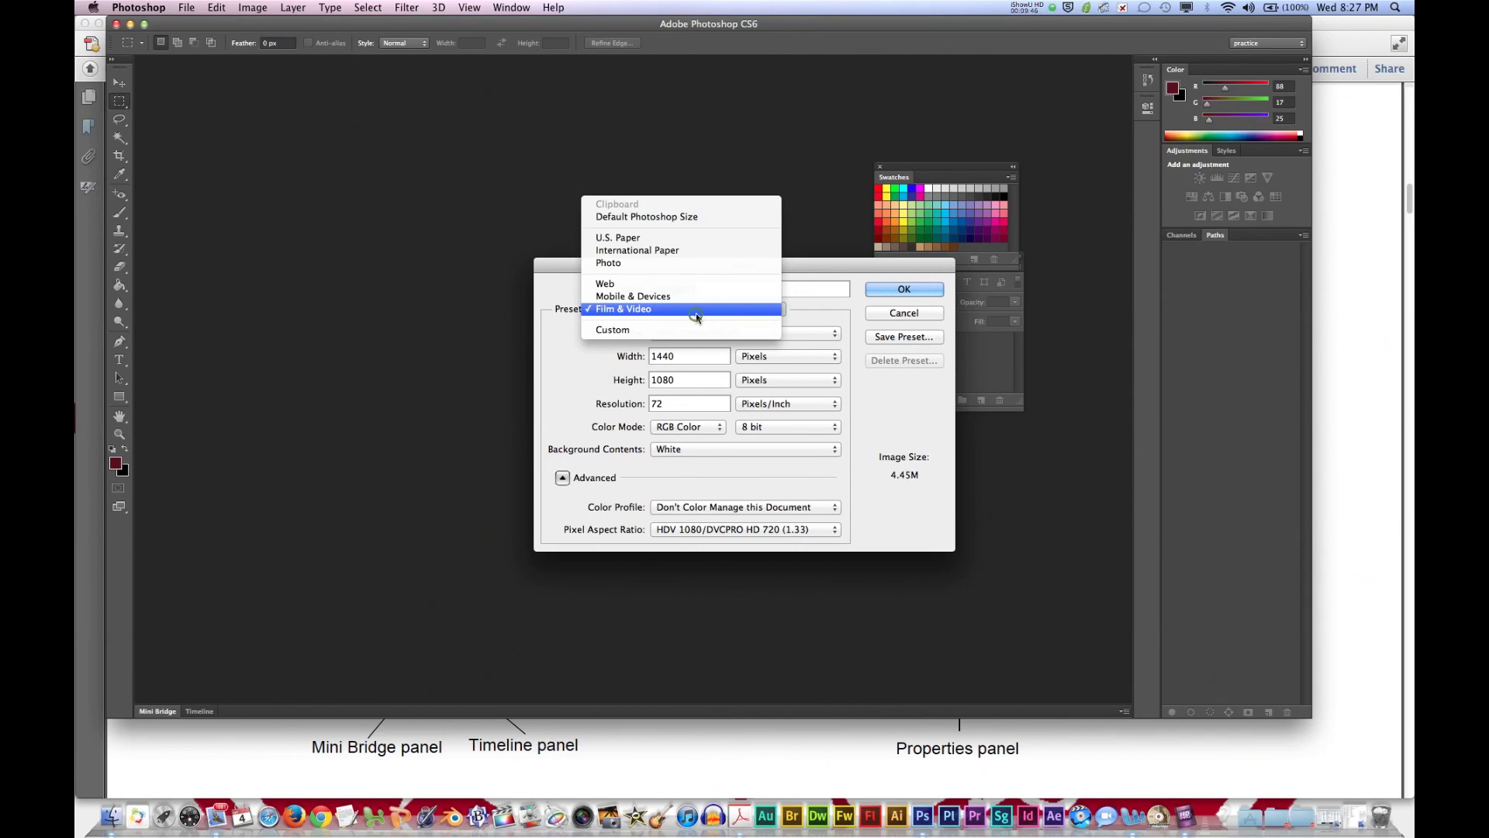
{"action": "left_click", "coordinate": [686, 243]}
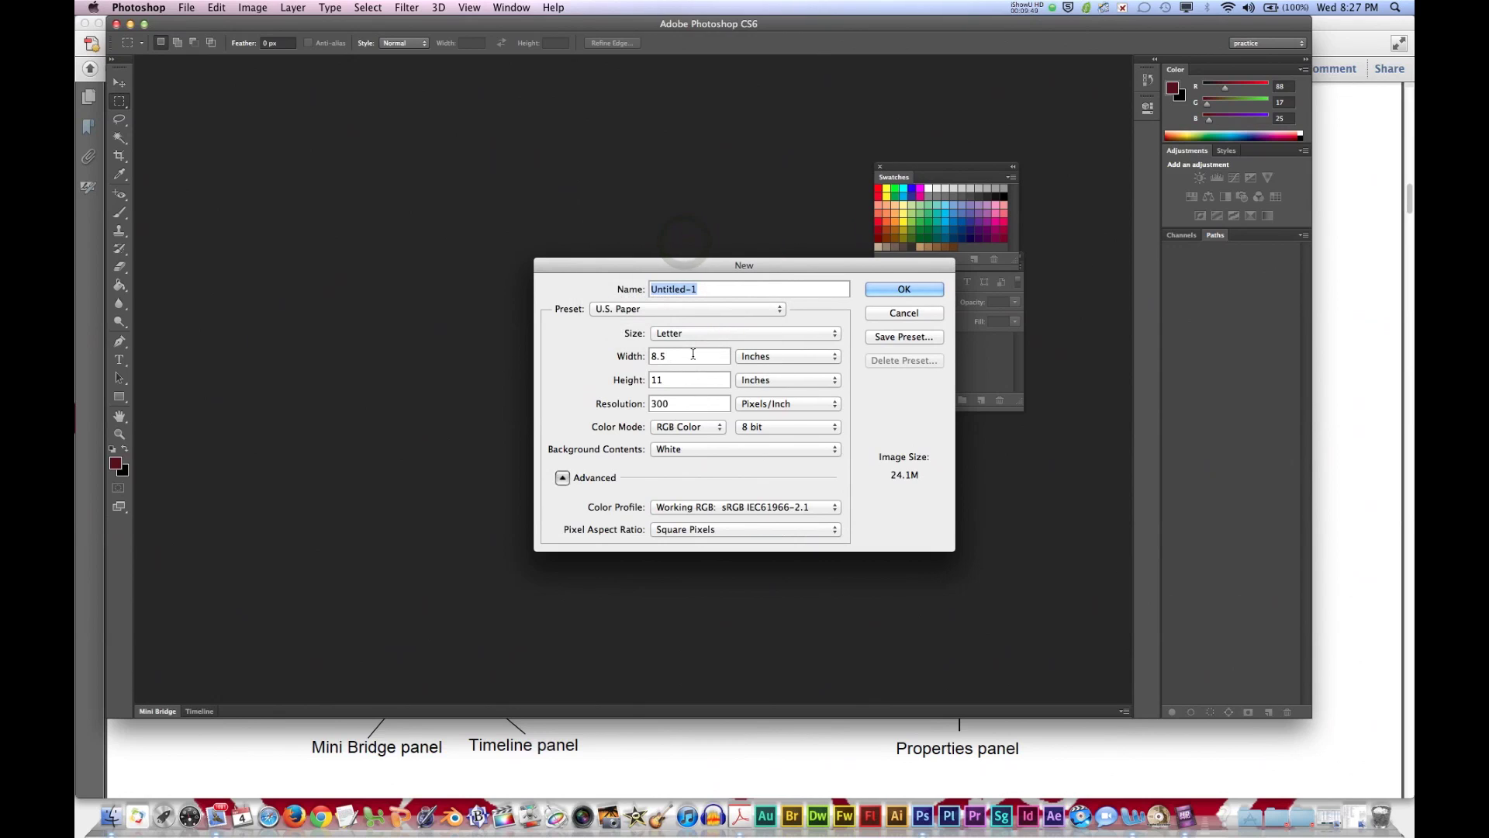
Change the new document's preset to Photo with size Landscape, 5 x 7, and set the resolution to 72 pixels/inch
{"action": "left_click", "coordinate": [688, 308]}
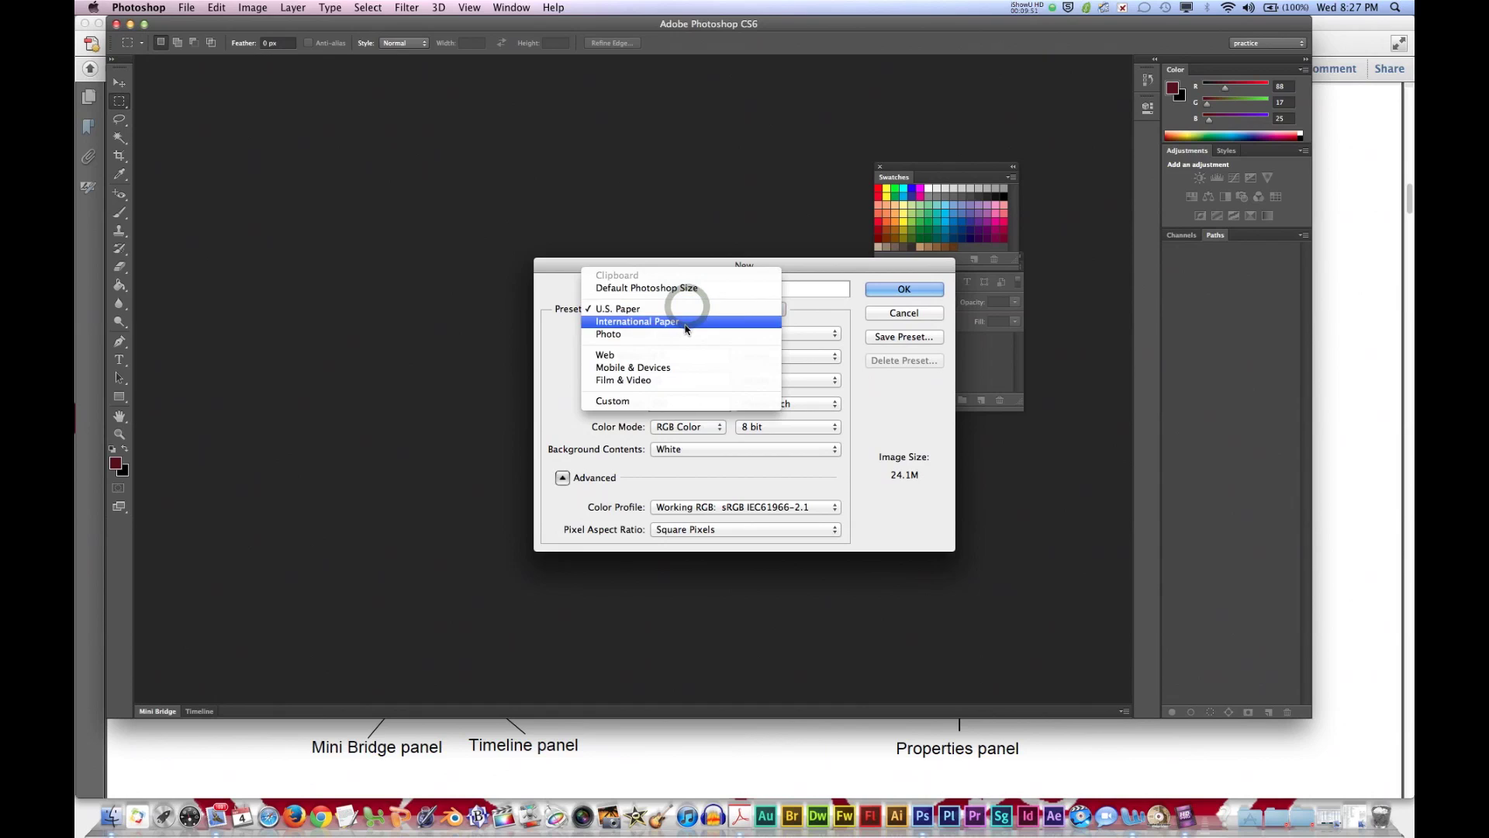
{"action": "left_click", "coordinate": [682, 335]}
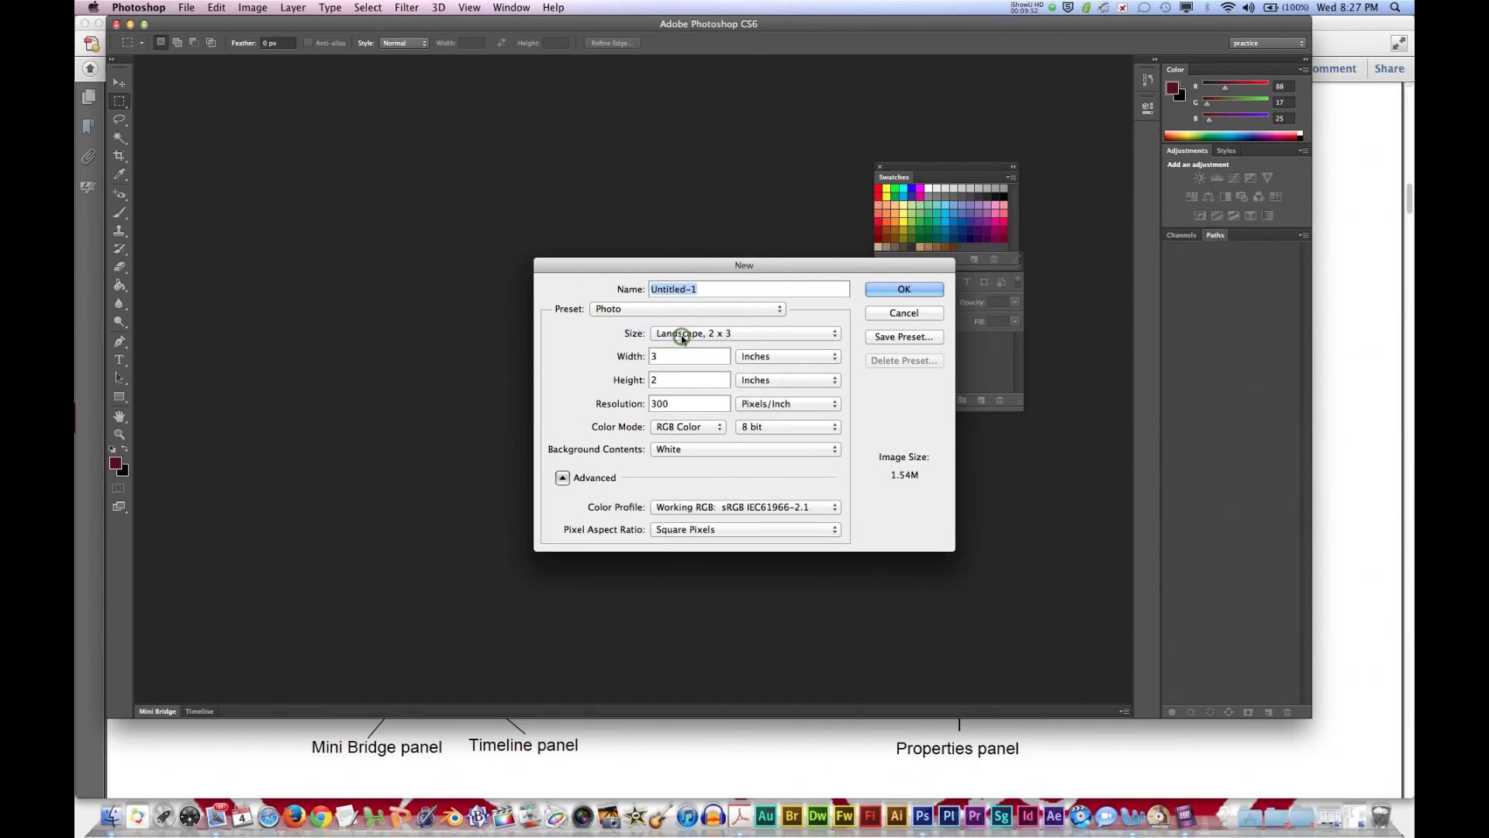
{"action": "left_click", "coordinate": [744, 334]}
{"action": "left_click", "coordinate": [743, 358]}
{"action": "left_click", "coordinate": [701, 403]}
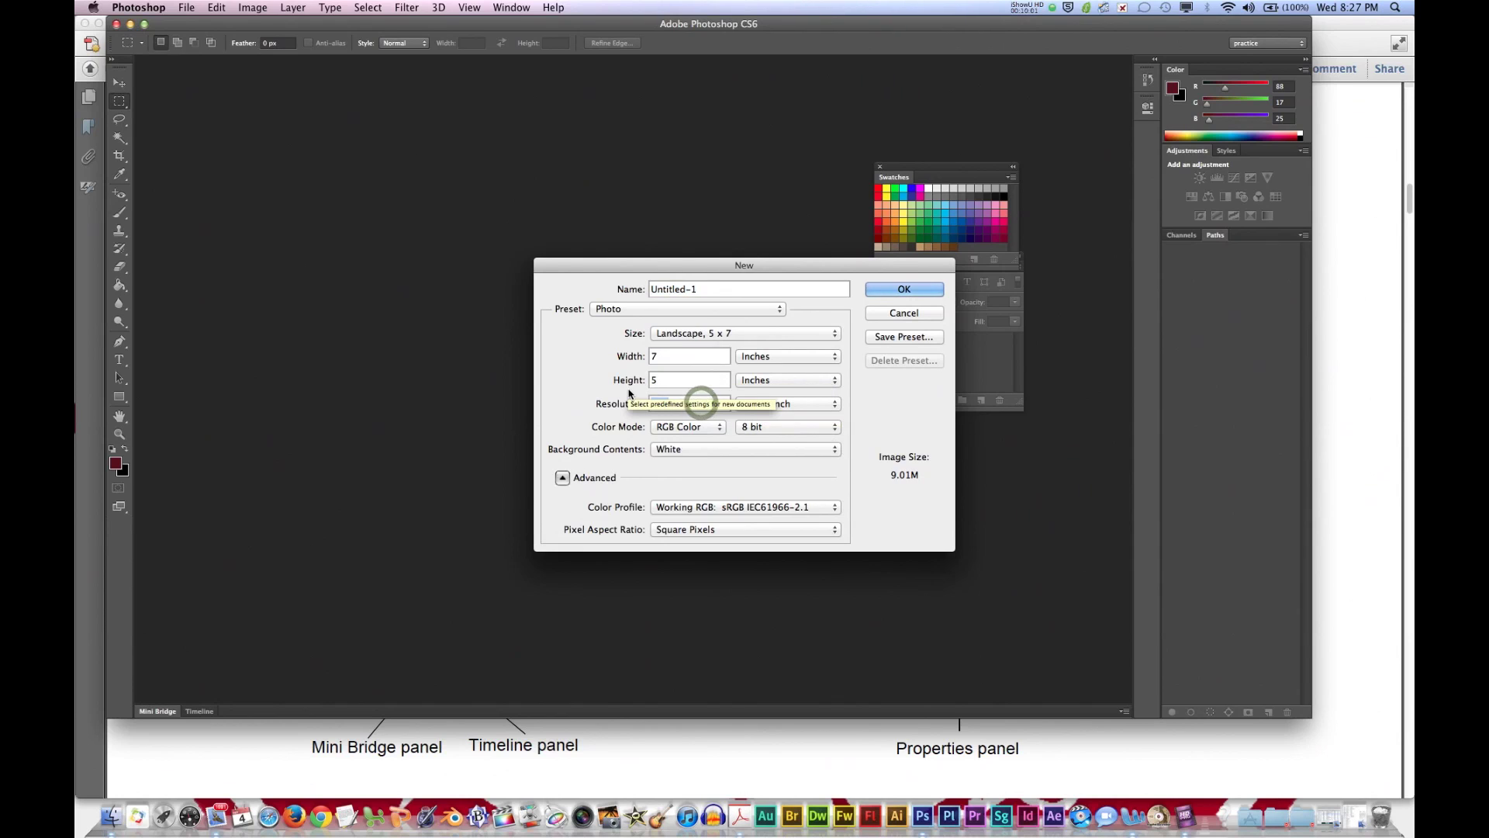
{"action": "type", "text": "72"}
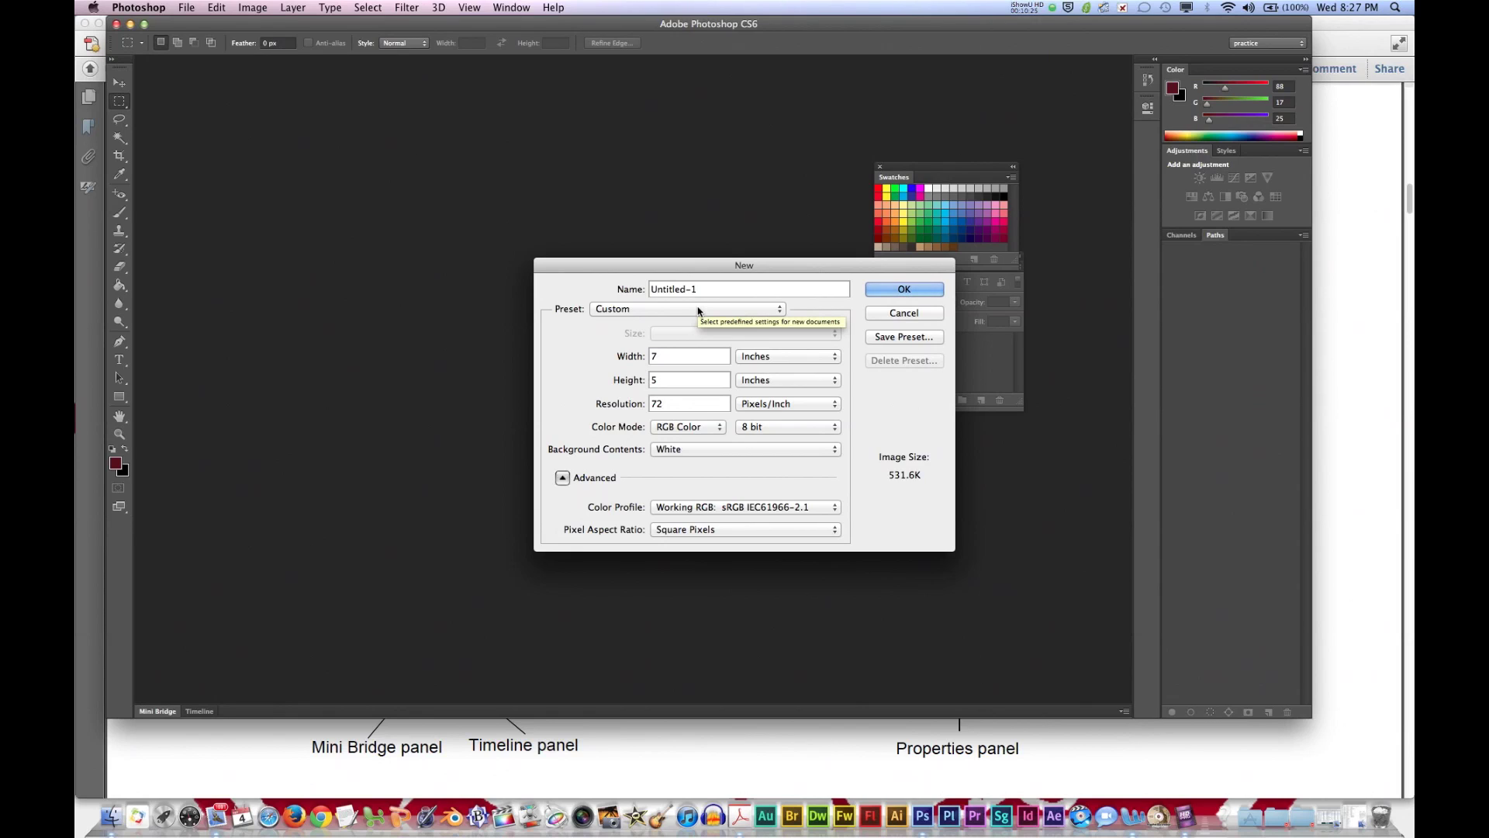
Check the available color modes, set the background contents to Background Color, and create the document
{"action": "left_click", "coordinate": [696, 430]}
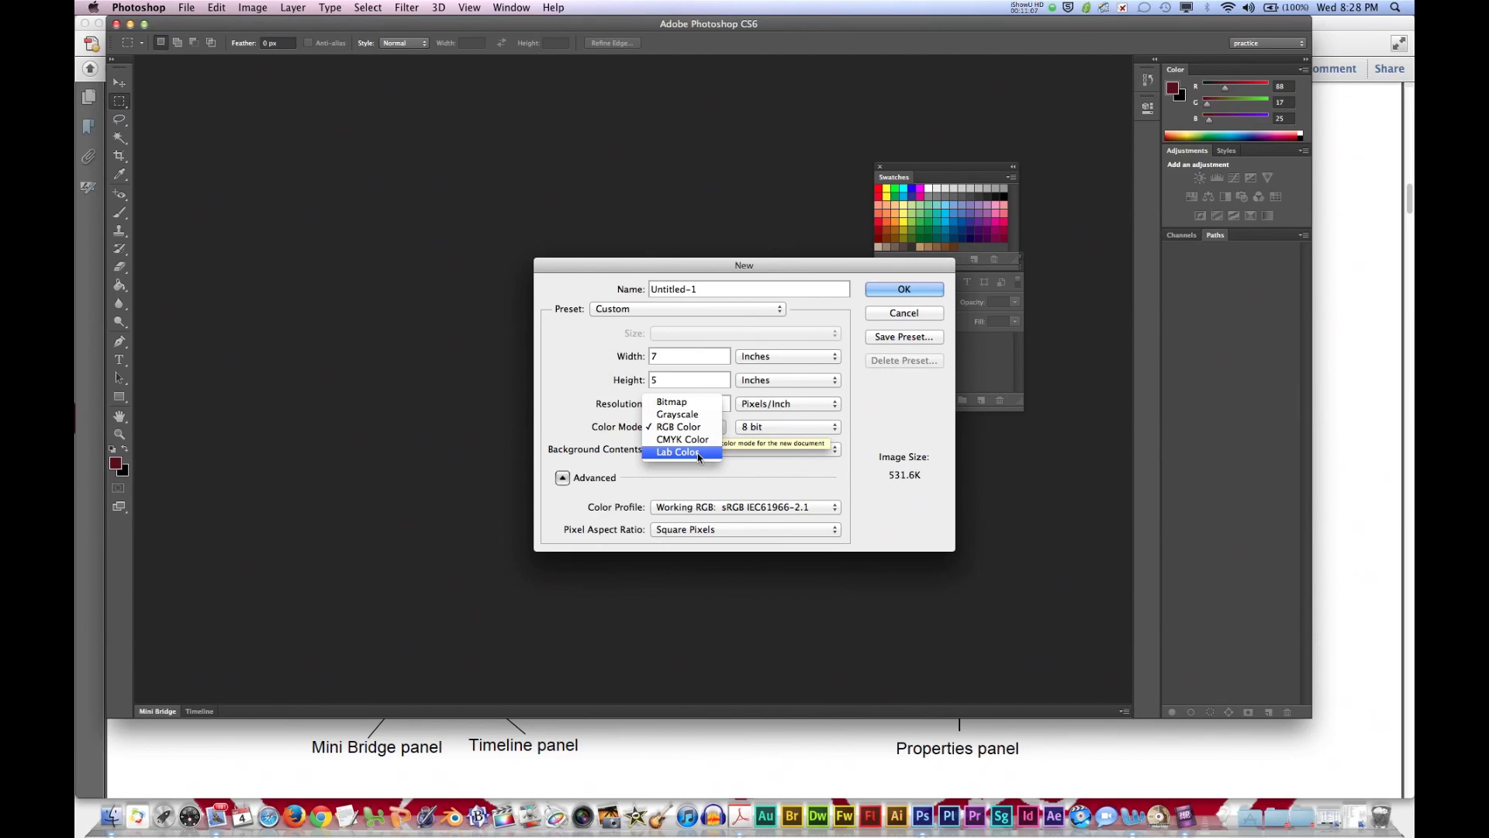
{"action": "left_click", "coordinate": [799, 481]}
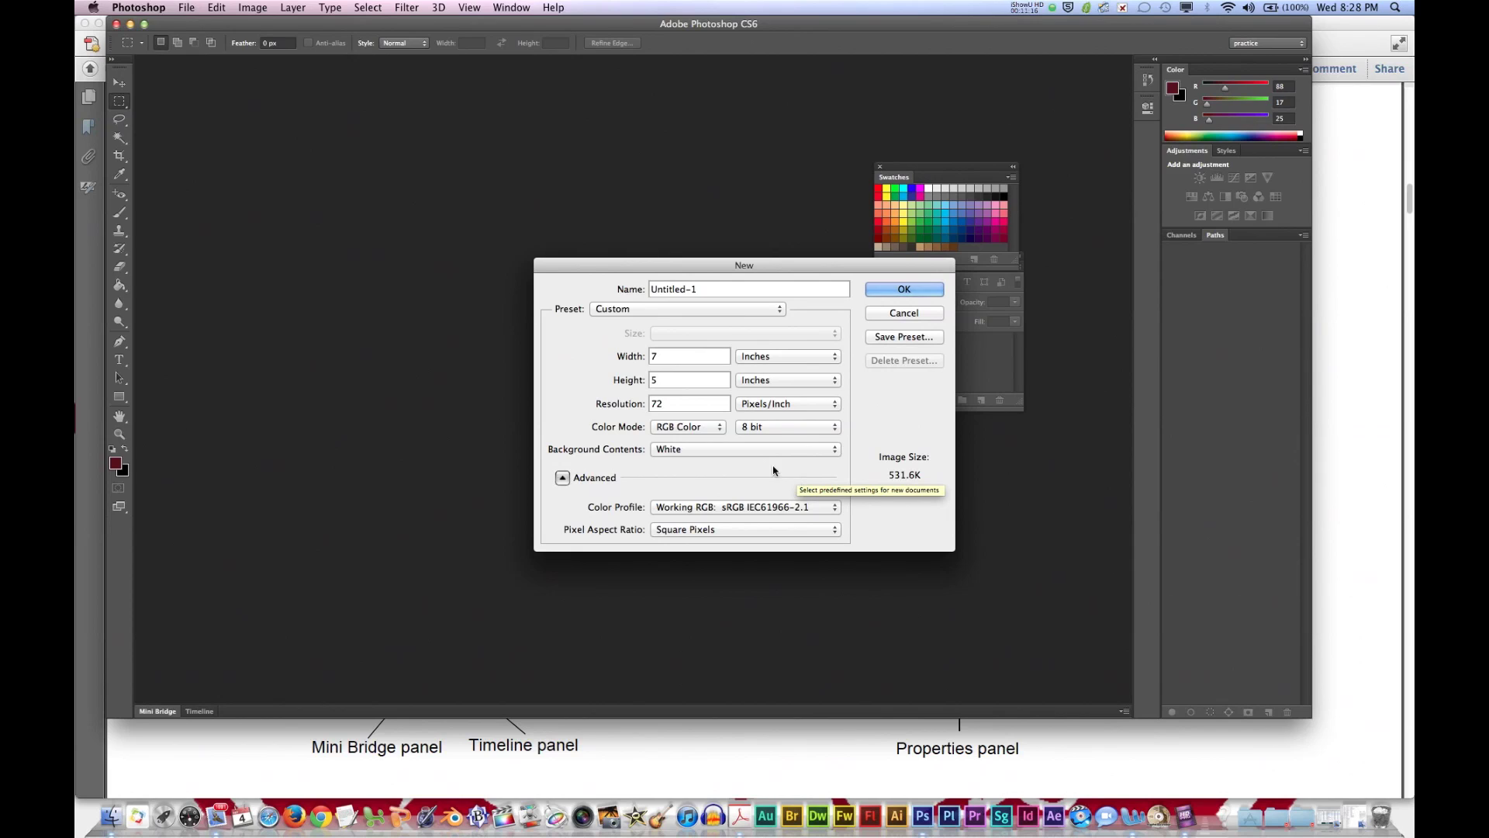
{"action": "left_click", "coordinate": [747, 450]}
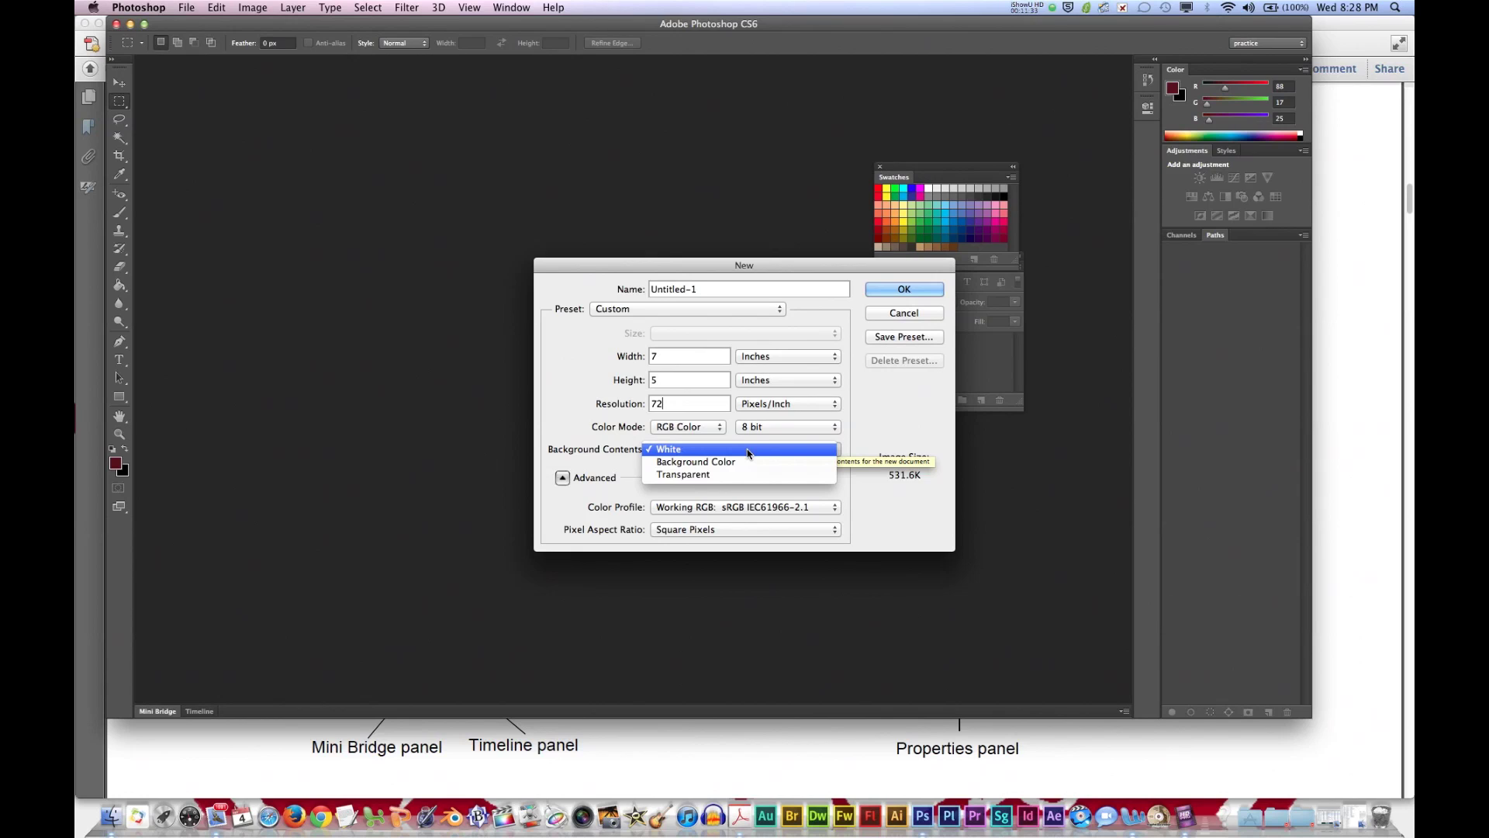
{"action": "left_click", "coordinate": [749, 463]}
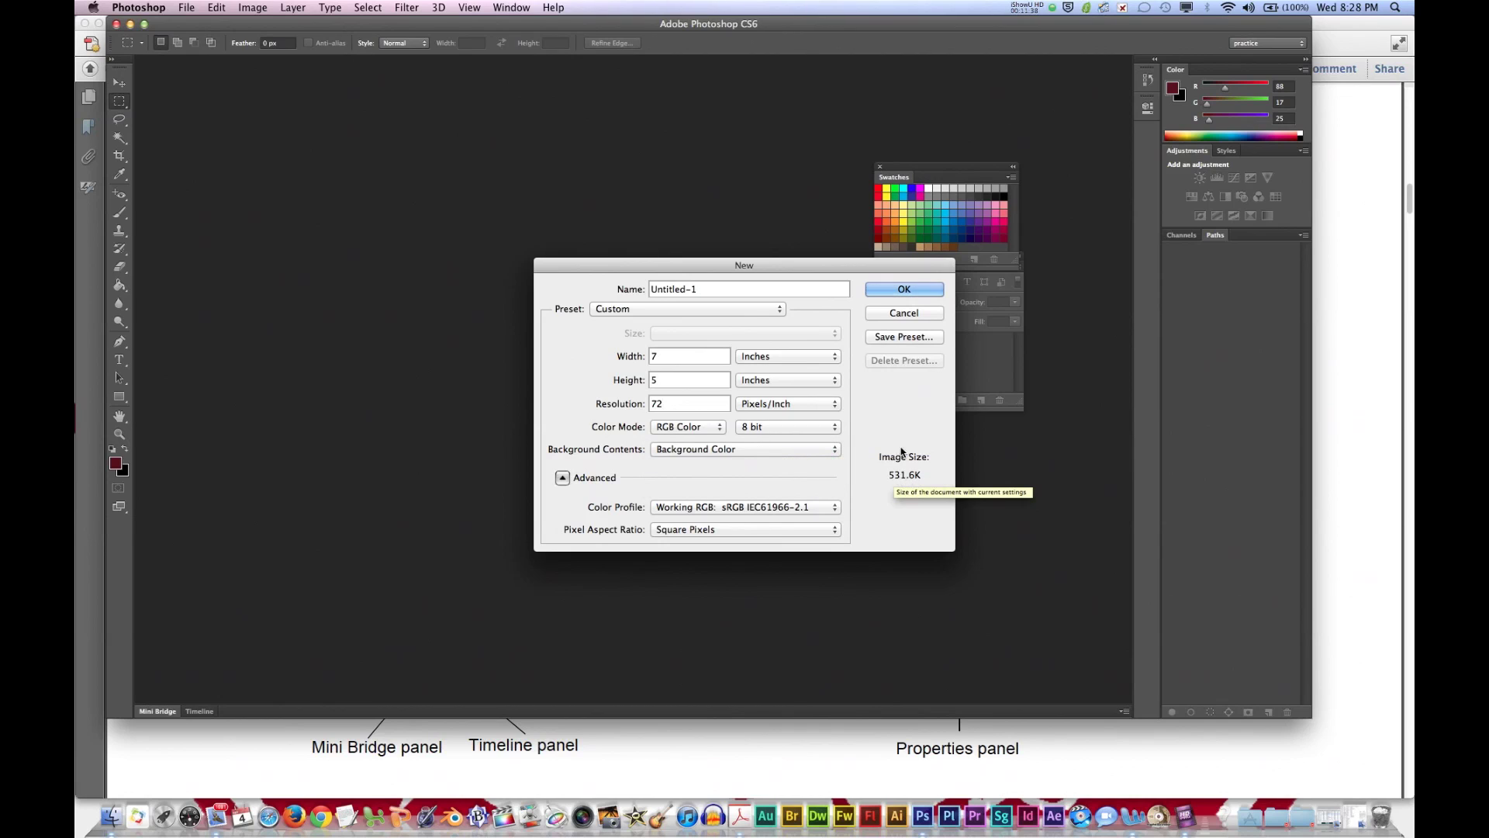
{"action": "left_click", "coordinate": [905, 290]}
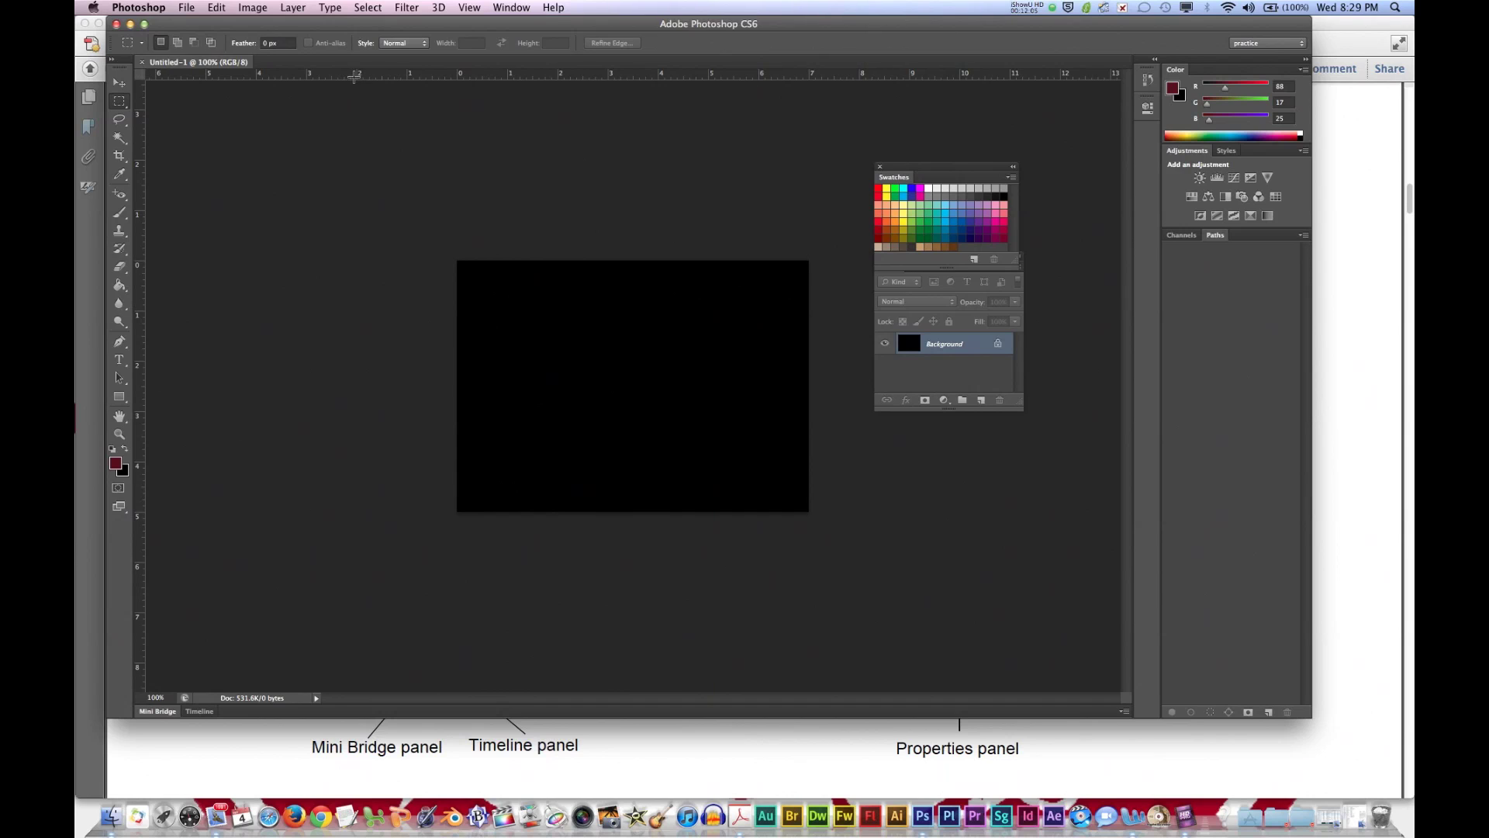
Open the Save As dialog for the new document
{"action": "left_click", "coordinate": [187, 8]}
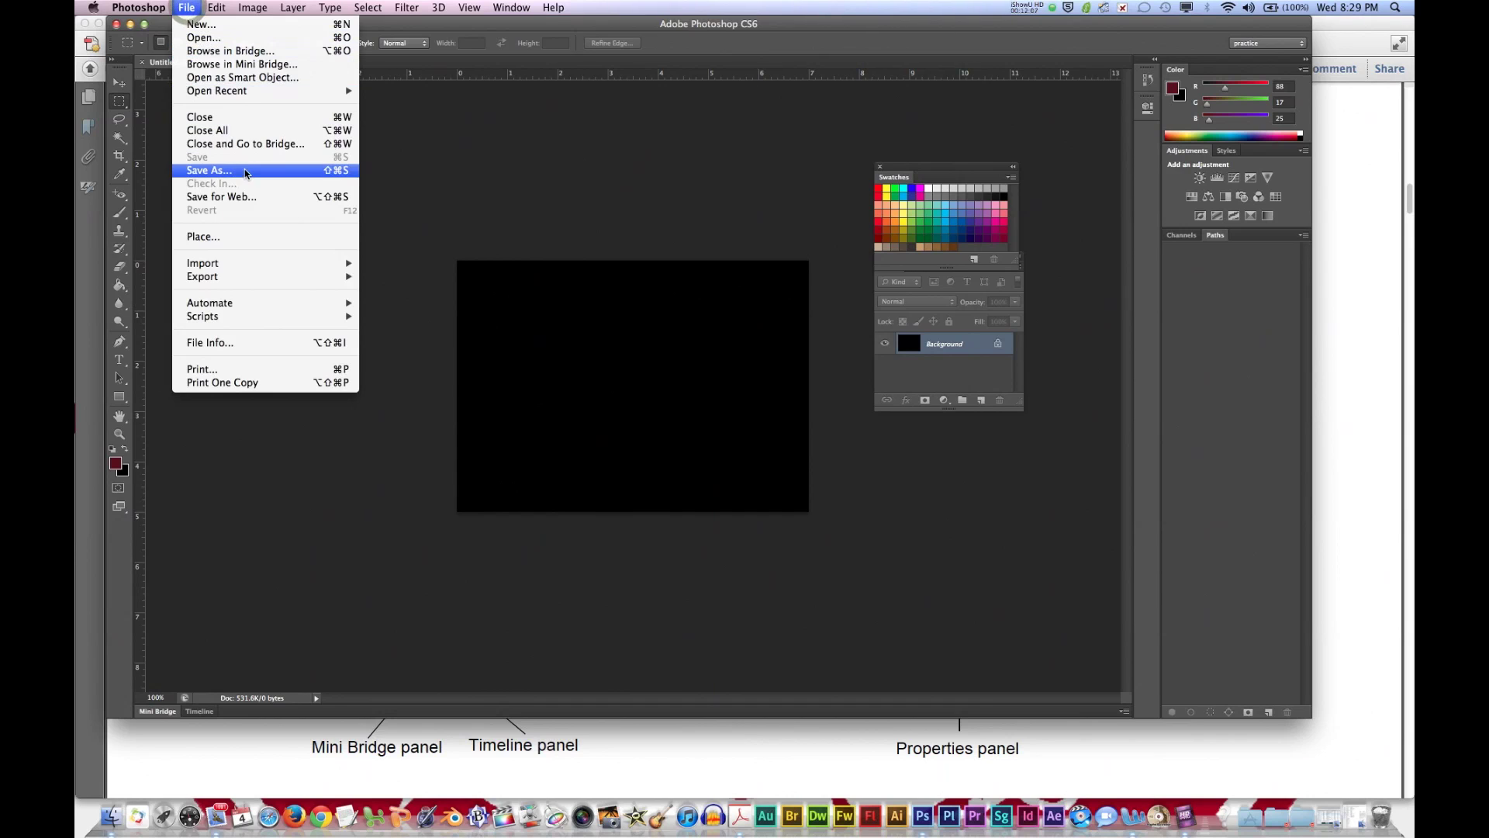
{"action": "left_click", "coordinate": [210, 170]}
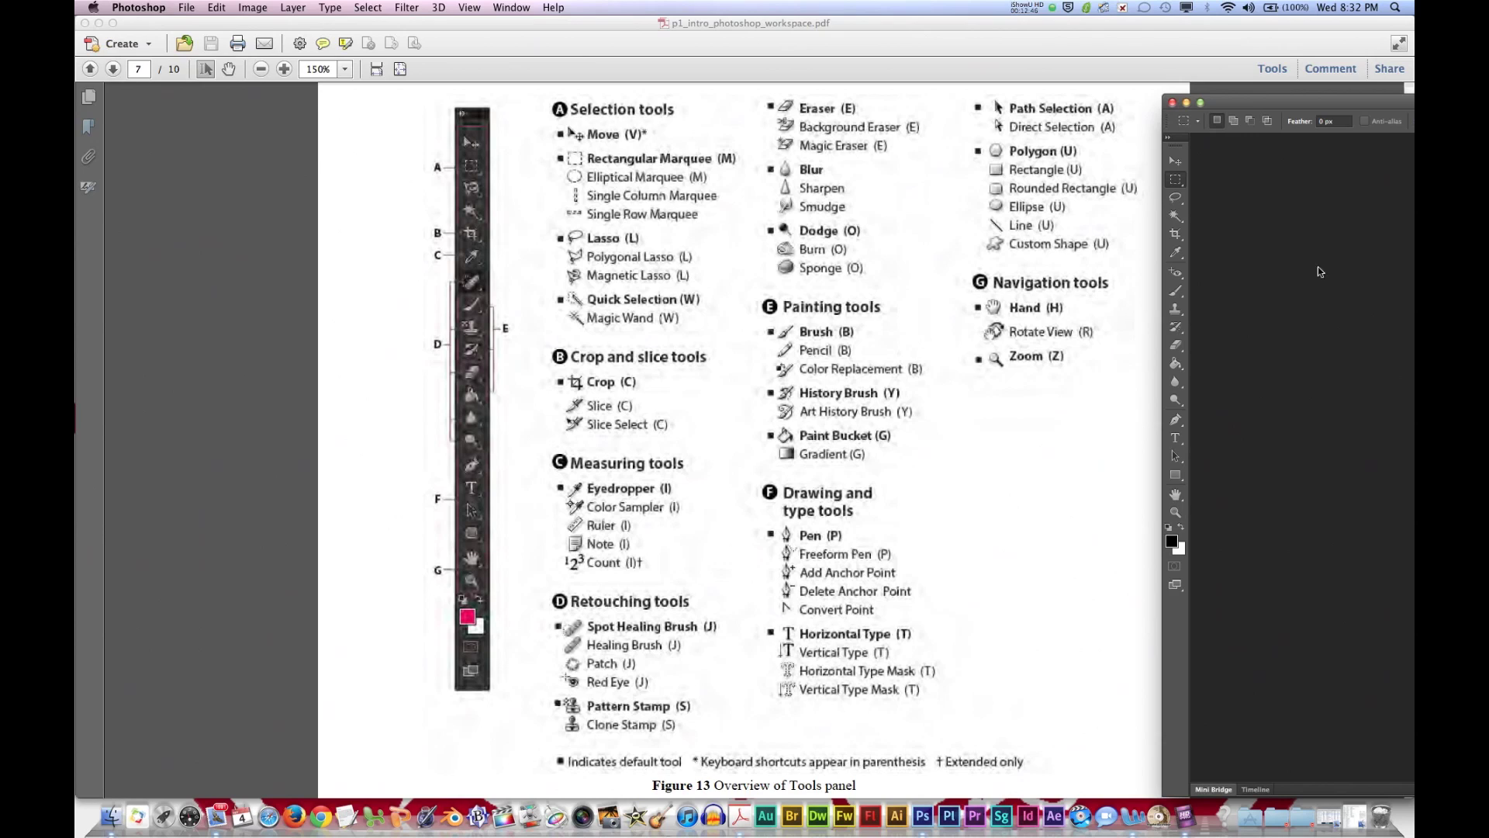
View the hidden tools grouped with the Eyedropper and Crop tools, and select the Magic Eraser from the eraser group
{"action": "left_click", "coordinate": [1178, 256]}
{"action": "right_click", "coordinate": [1180, 261]}
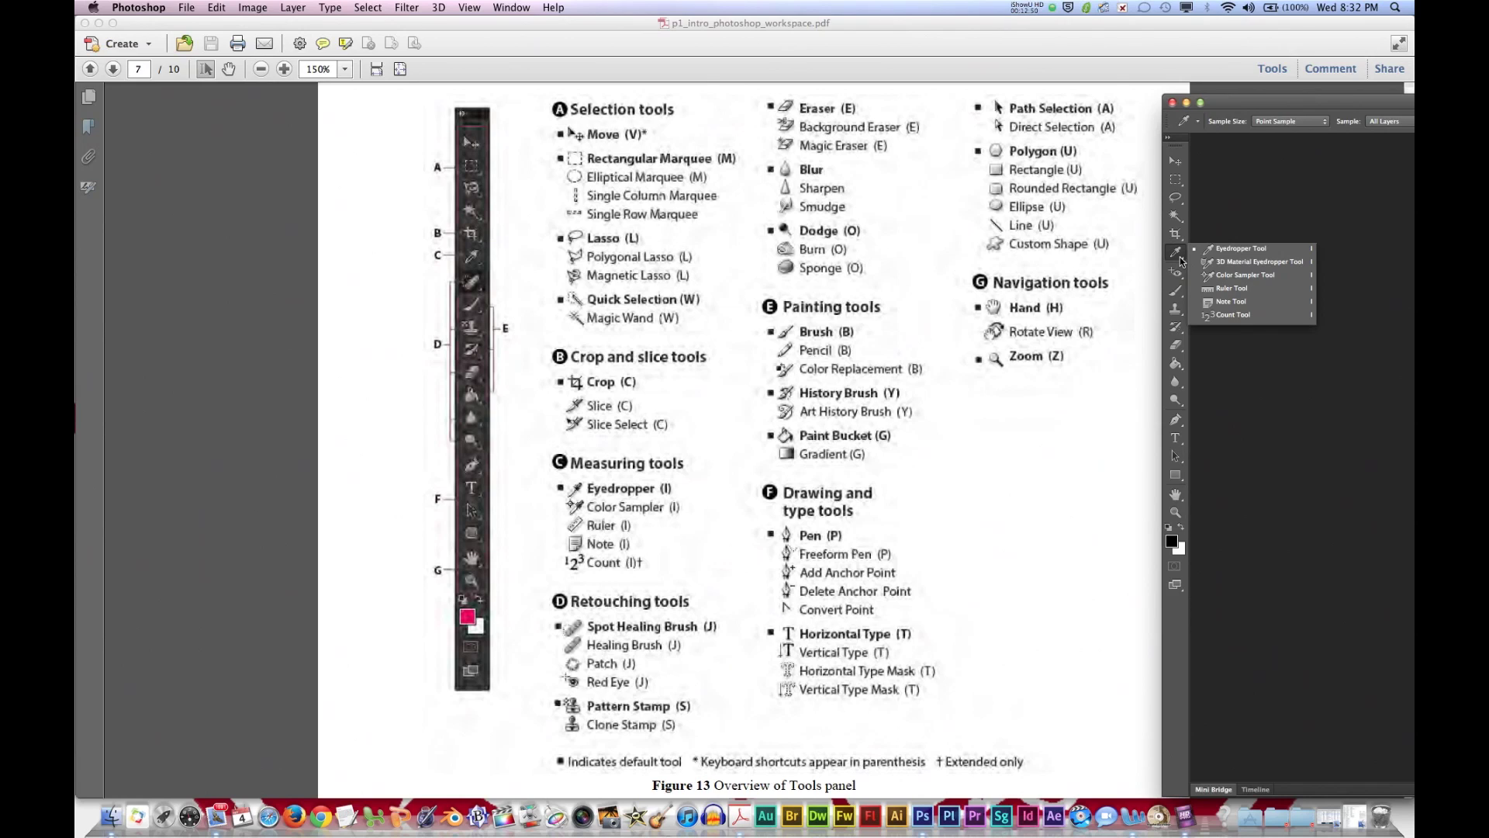
{"action": "left_click", "coordinate": [1179, 237]}
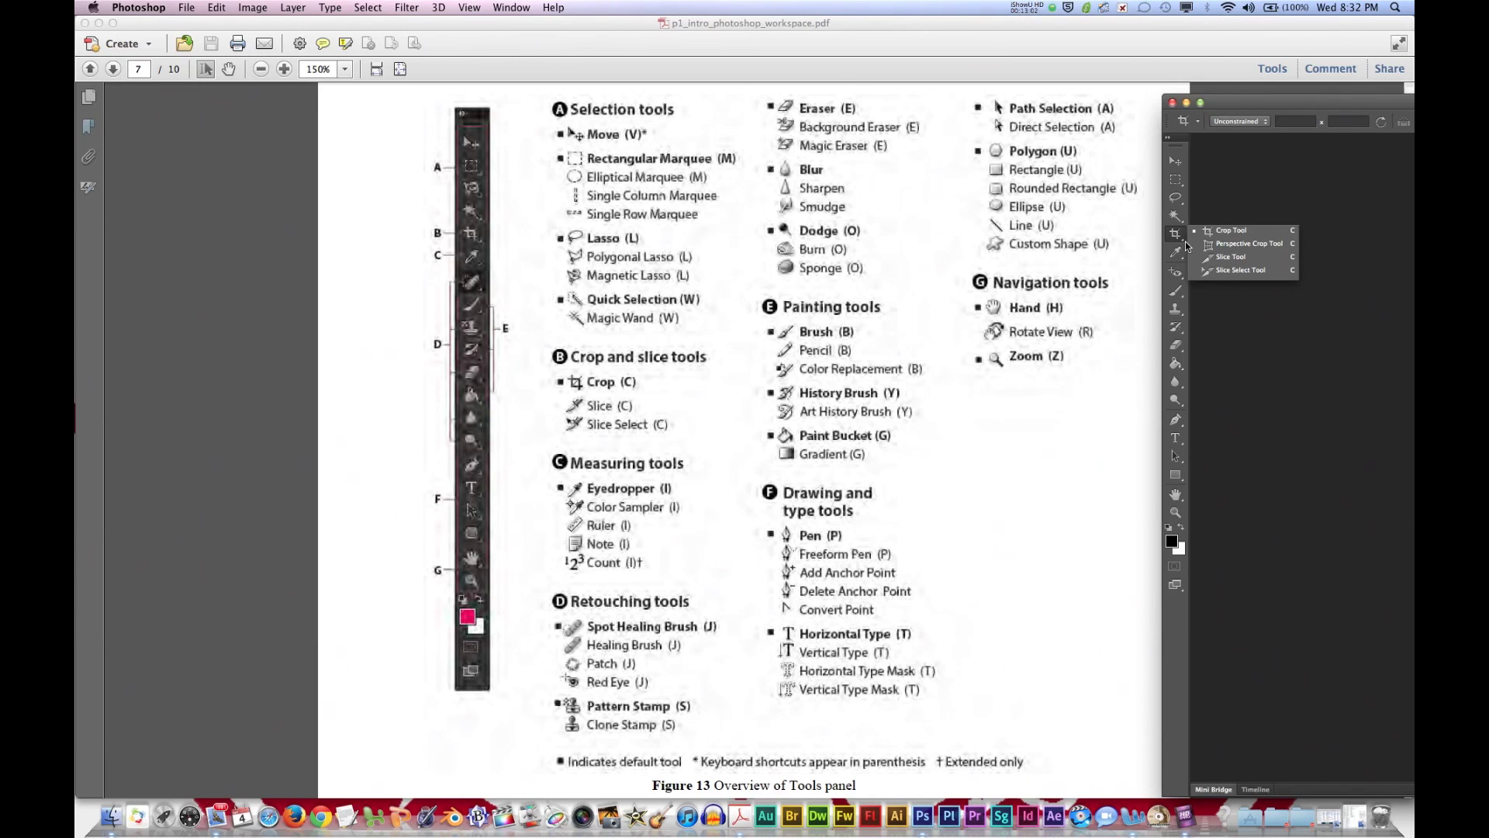
{"action": "left_click", "coordinate": [1182, 256]}
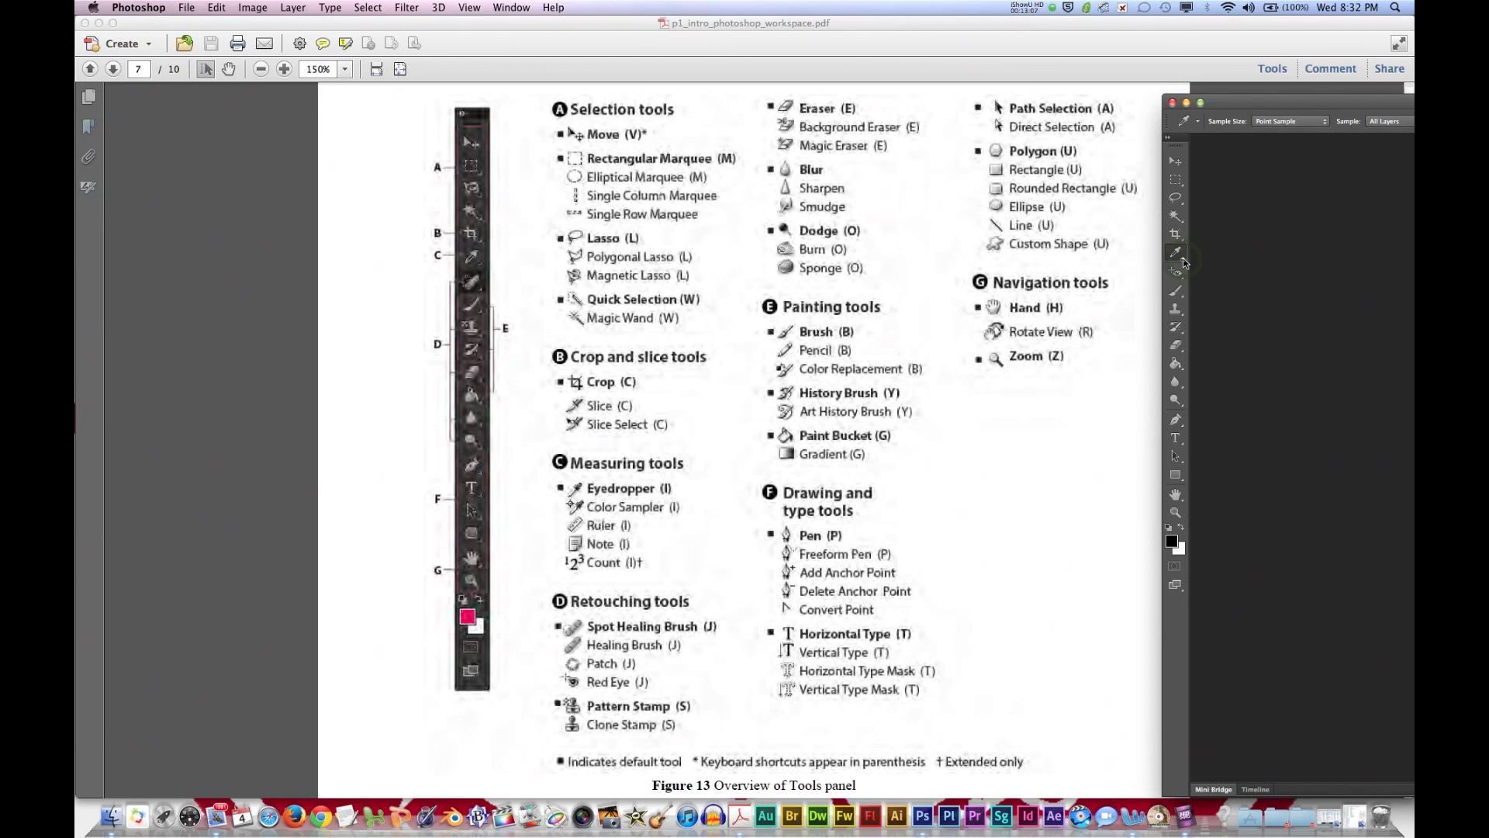
{"action": "left_click", "coordinate": [1183, 261]}
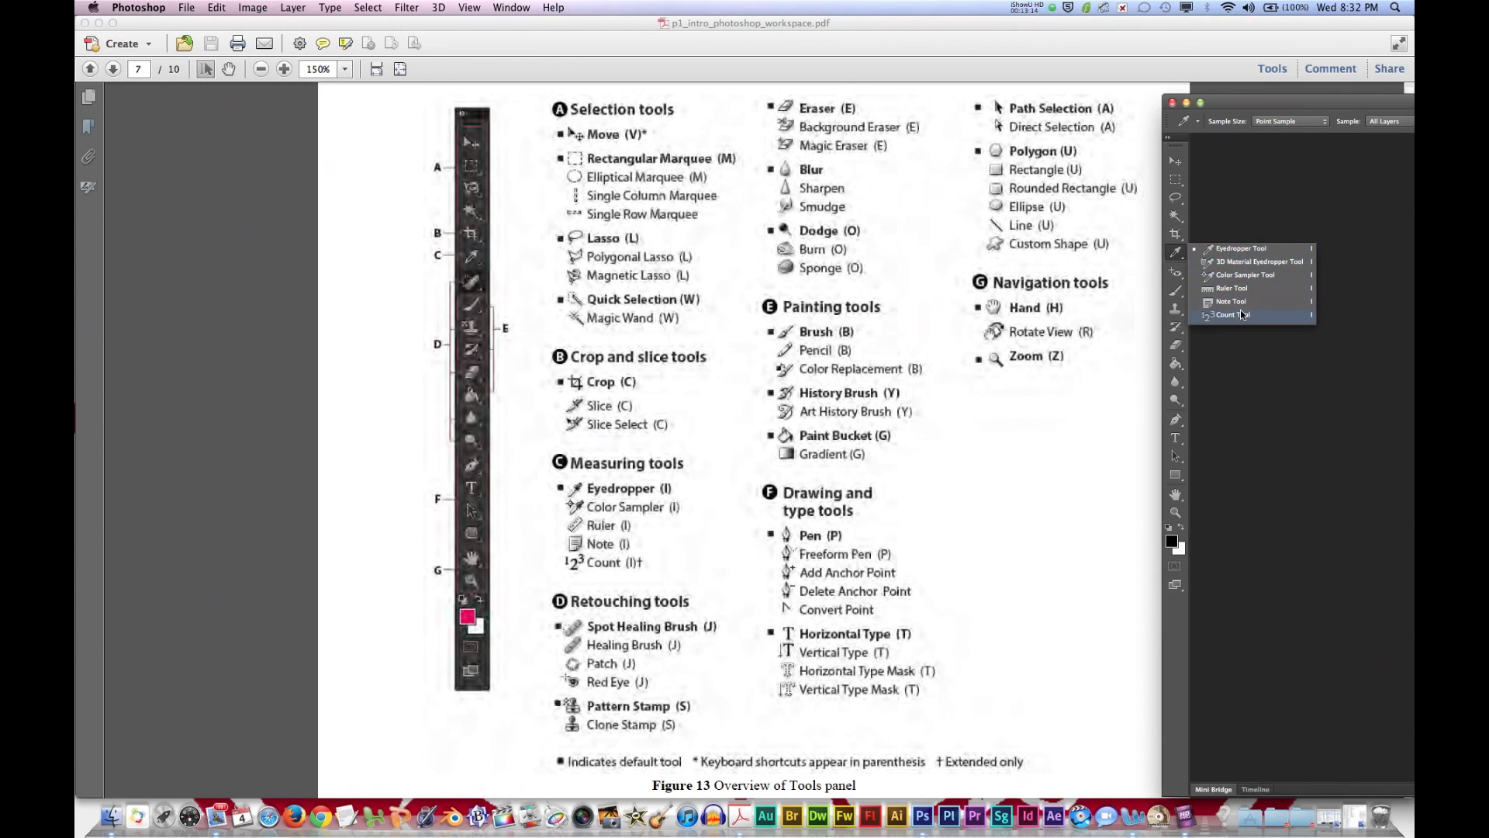
{"action": "left_click_drag", "start_coordinate": [1176, 345], "coordinate": [1241, 367]}
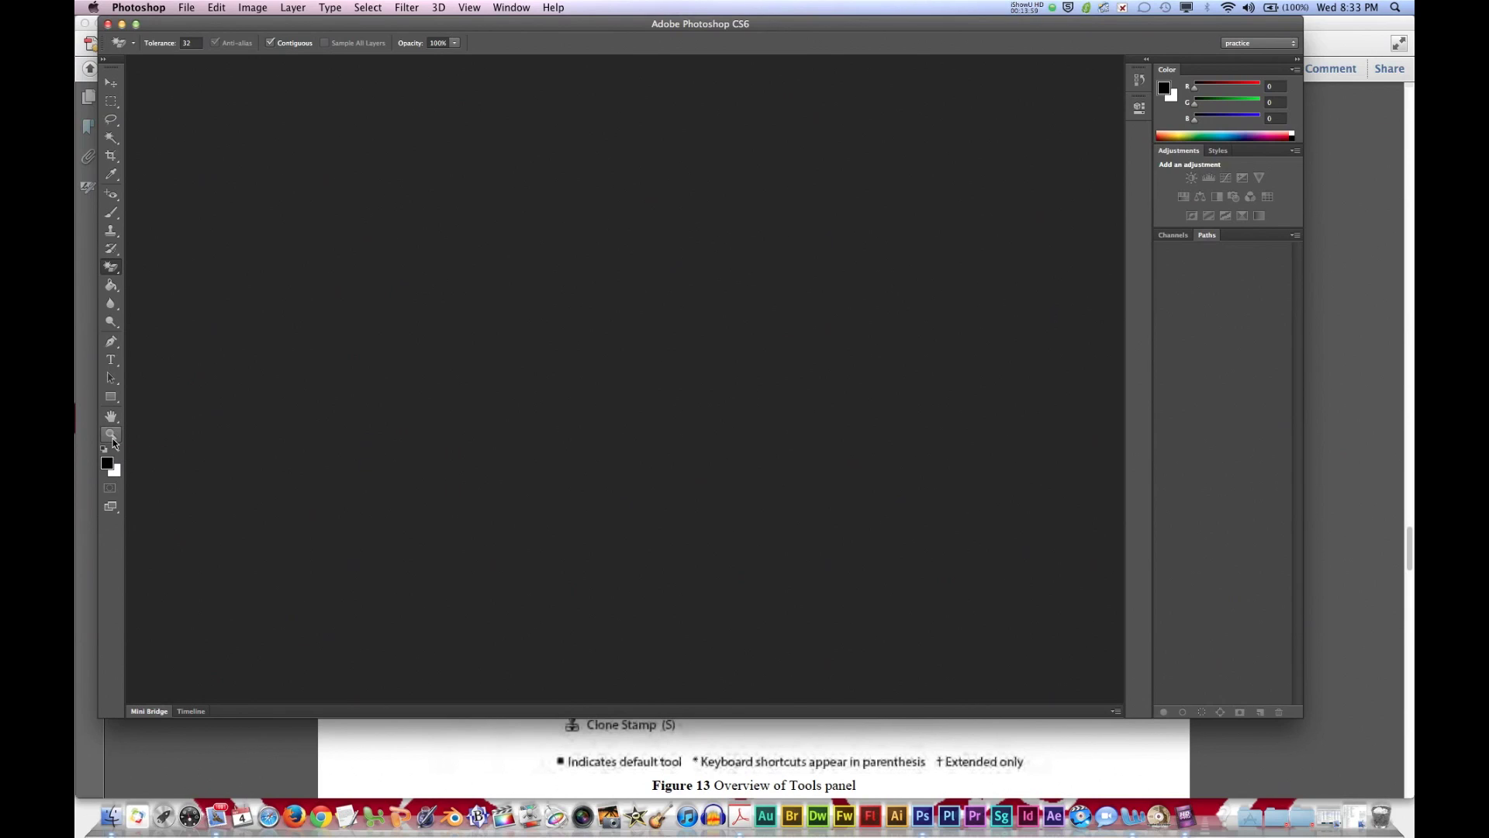
Switch the Tools panel to two columns and back to a single column
{"action": "left_click", "coordinate": [105, 62]}
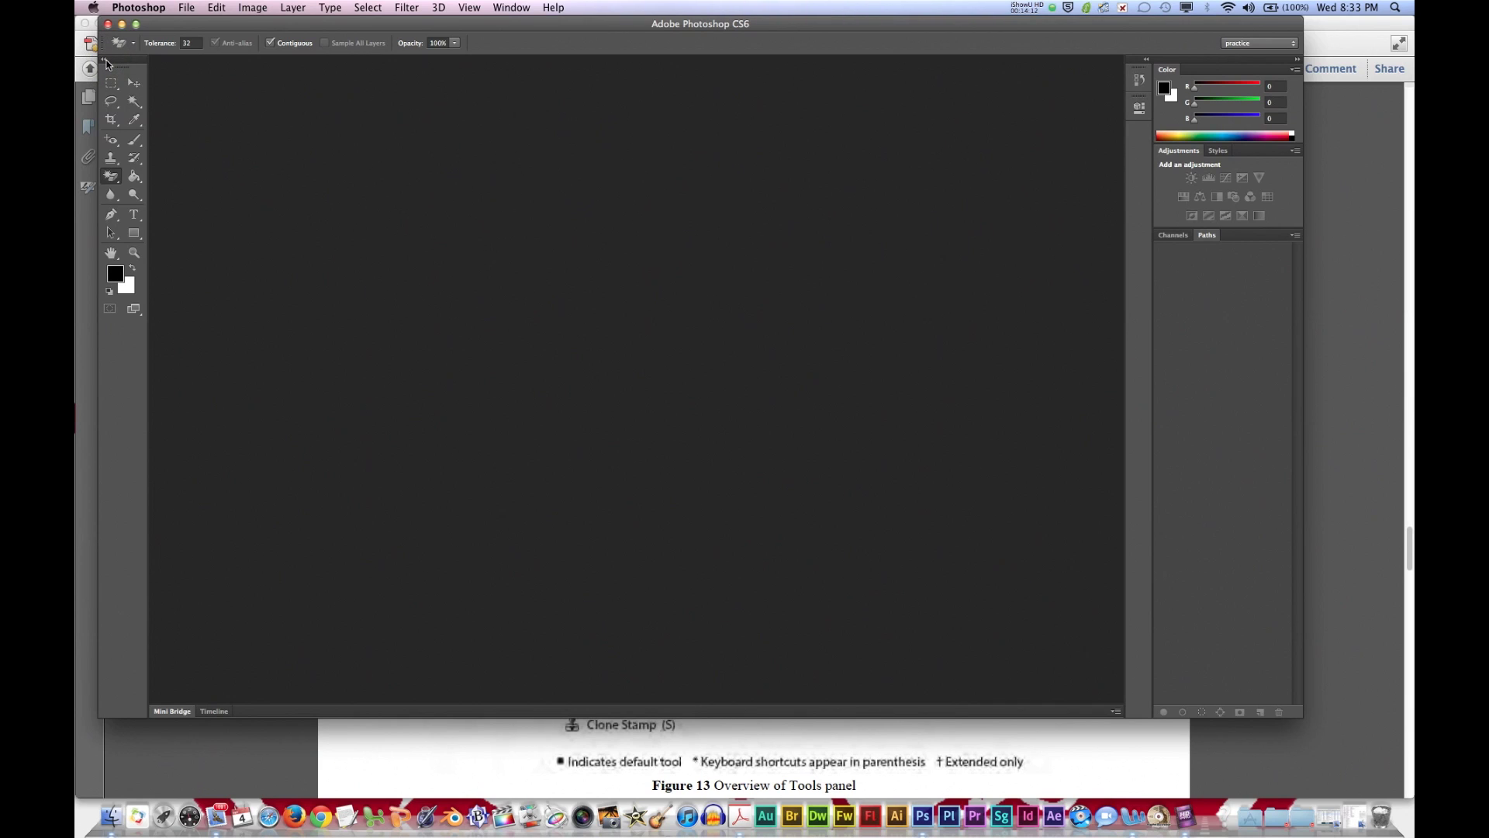
{"action": "left_click", "coordinate": [106, 61]}
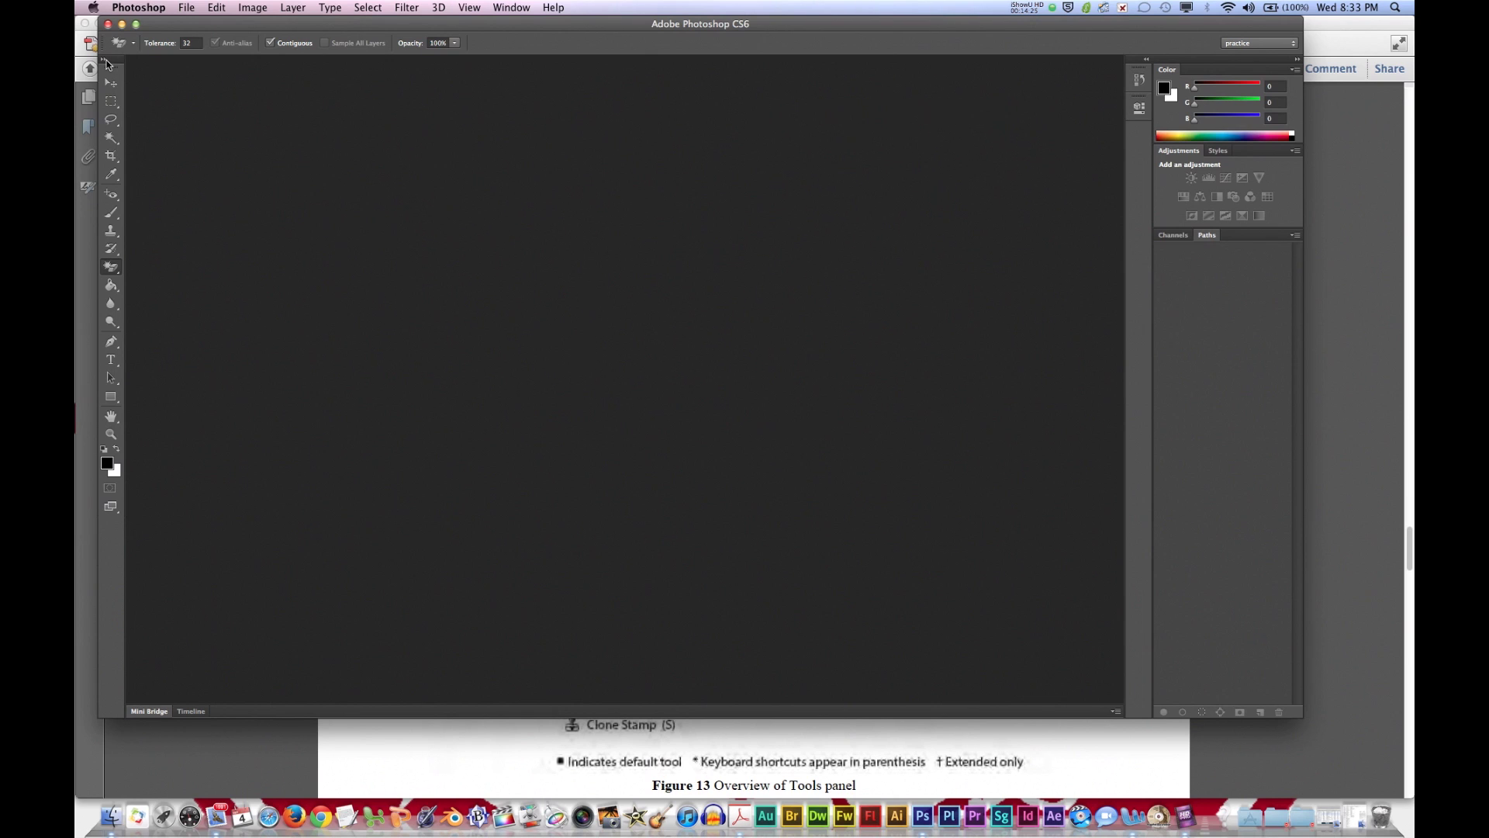
Open the recently used file mhs-SocialMedia.psd
{"action": "left_click", "coordinate": [186, 8]}
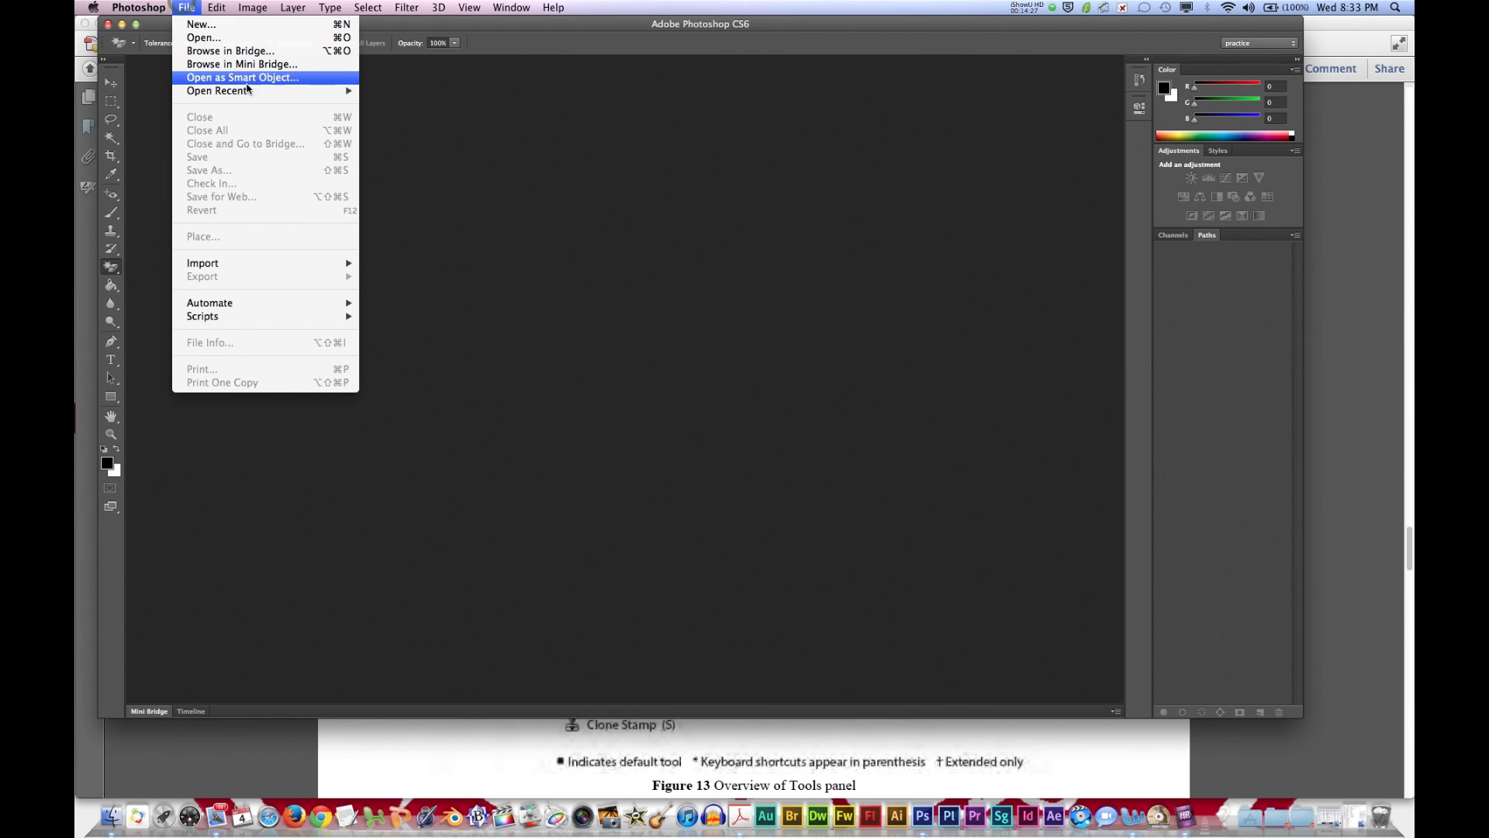
{"action": "mouse_move", "coordinate": [249, 90]}
{"action": "left_click", "coordinate": [371, 93]}
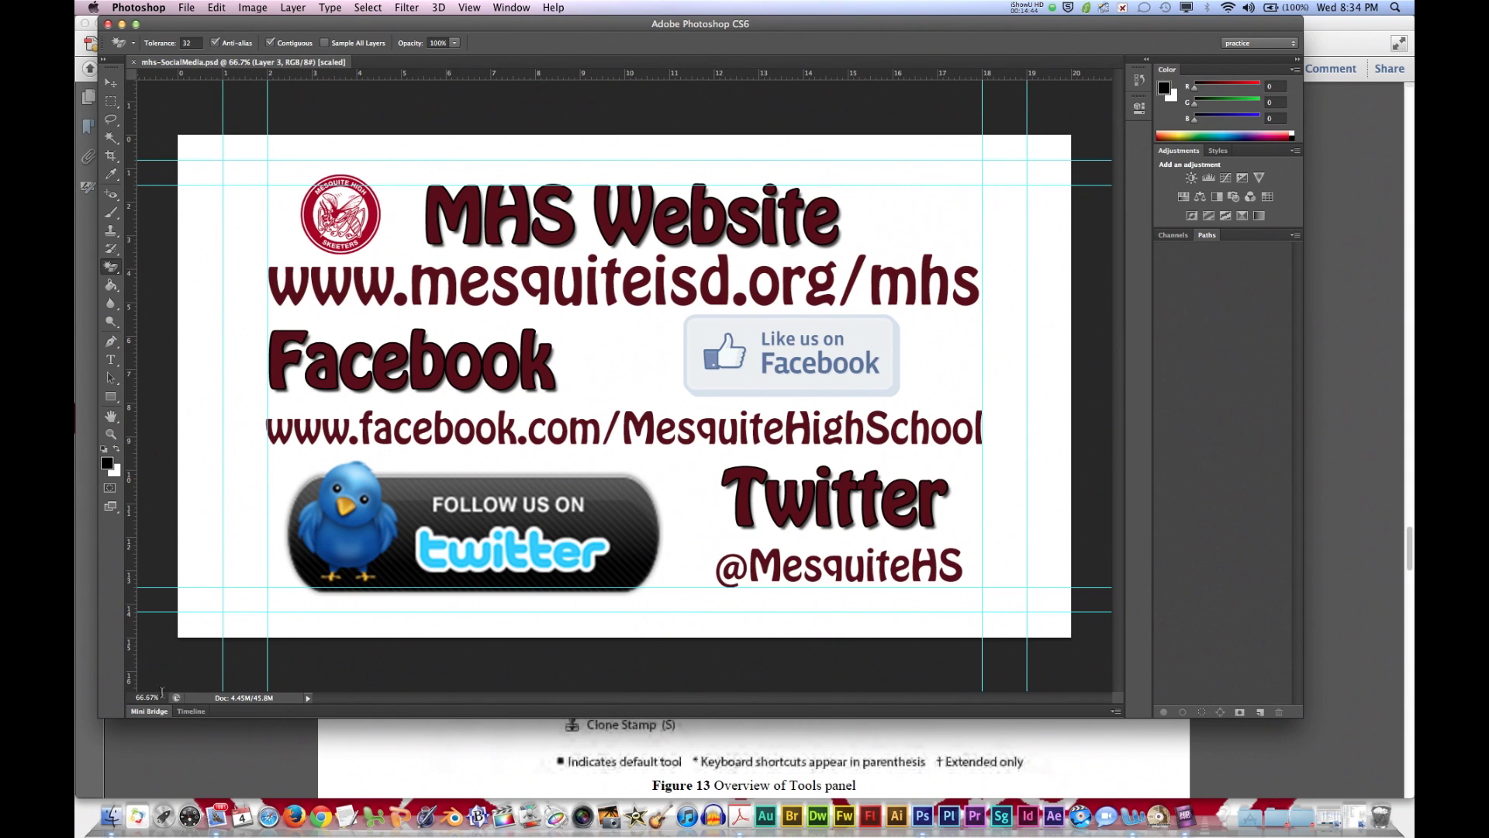
Activate the Zoom tool and magnify the area beside the Twitter bird to 3200%
{"action": "left_click", "coordinate": [137, 698]}
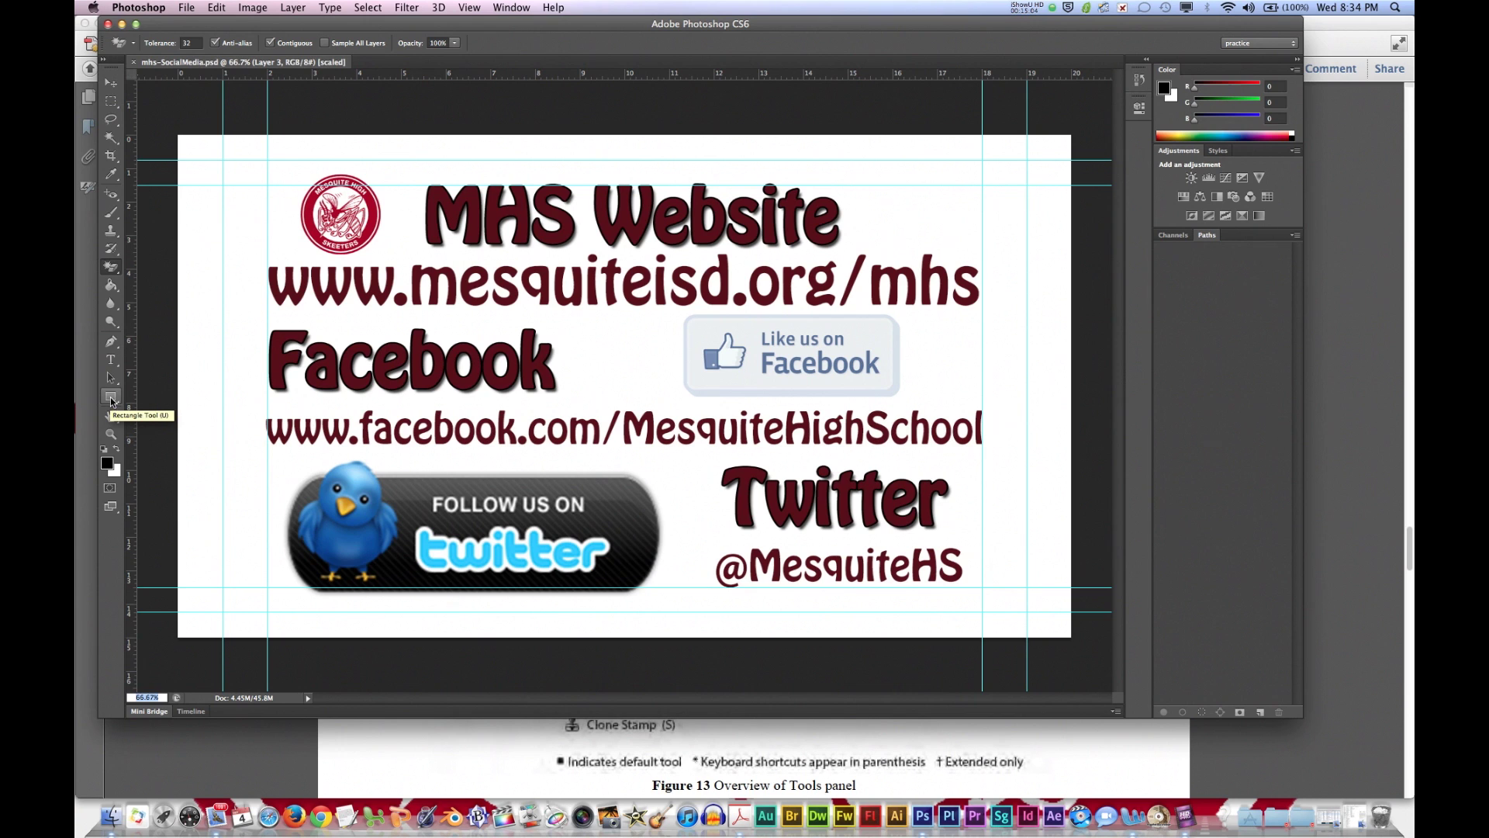
{"action": "left_click", "coordinate": [116, 438]}
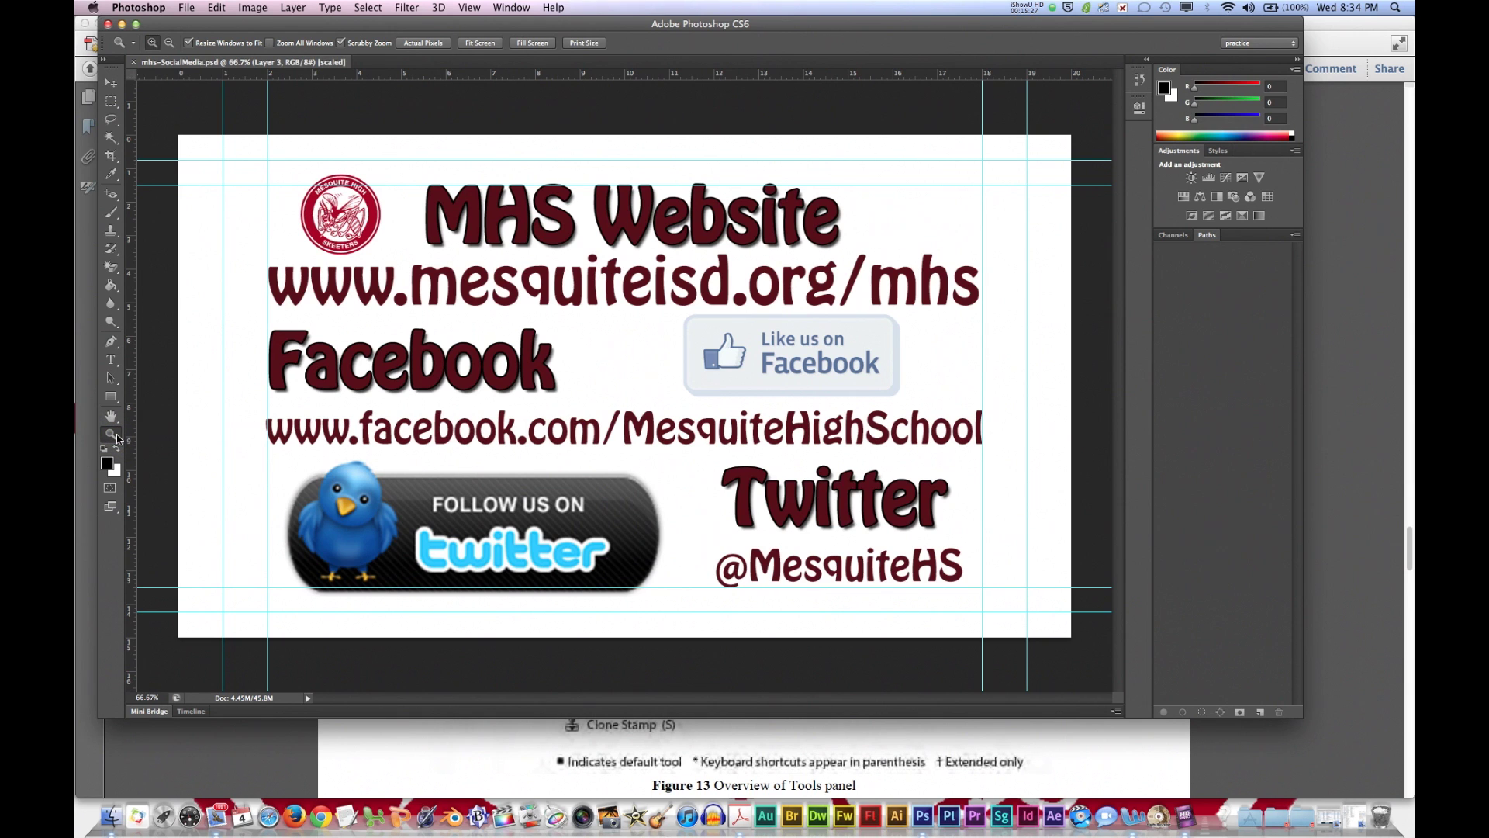
{"action": "key", "text": "z"}
{"action": "left_click", "coordinate": [301, 354]}
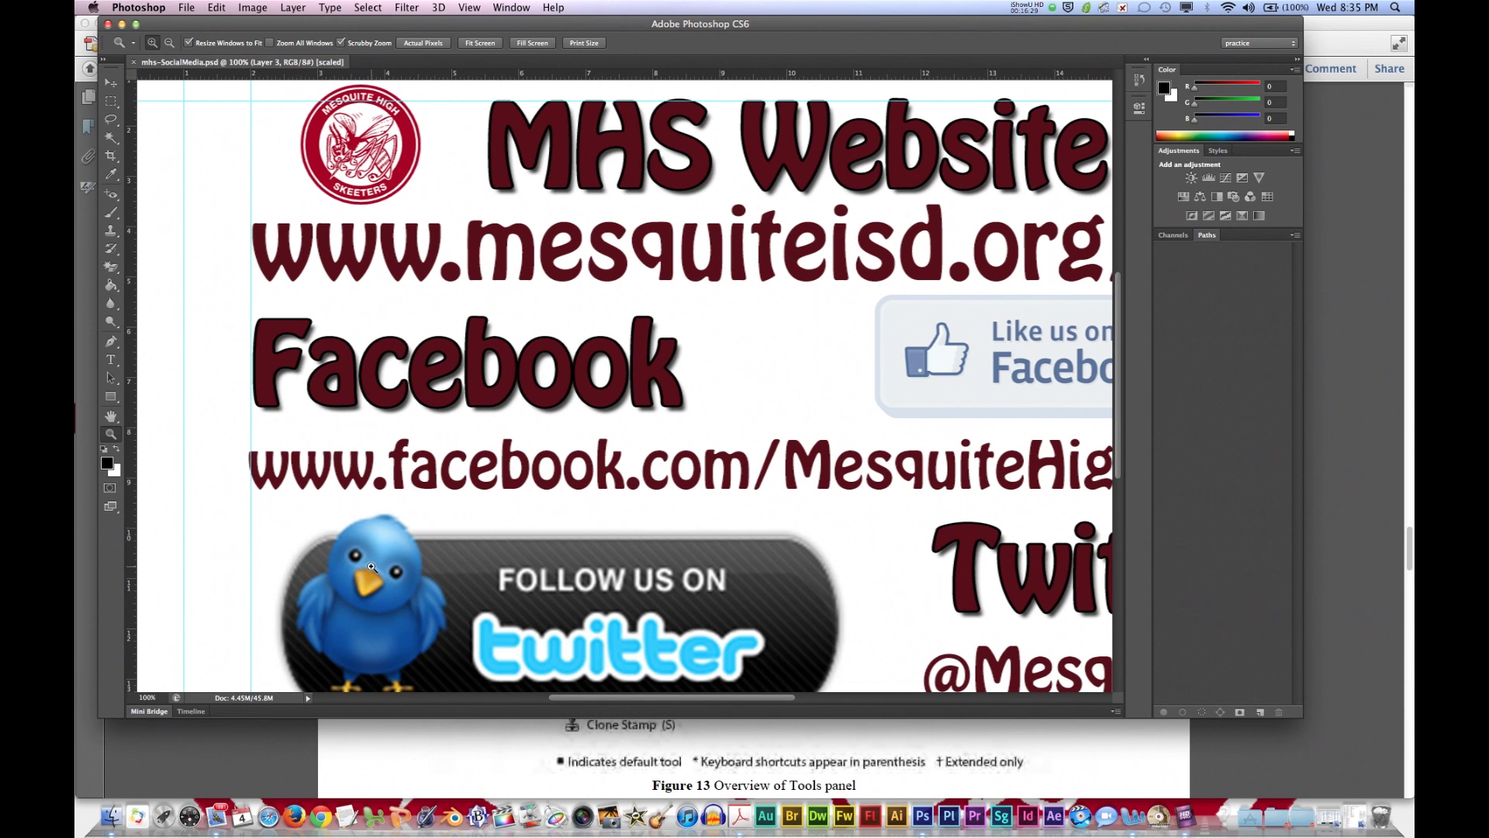
{"action": "left_click", "coordinate": [437, 562]}
{"action": "left_click", "coordinate": [437, 562]}
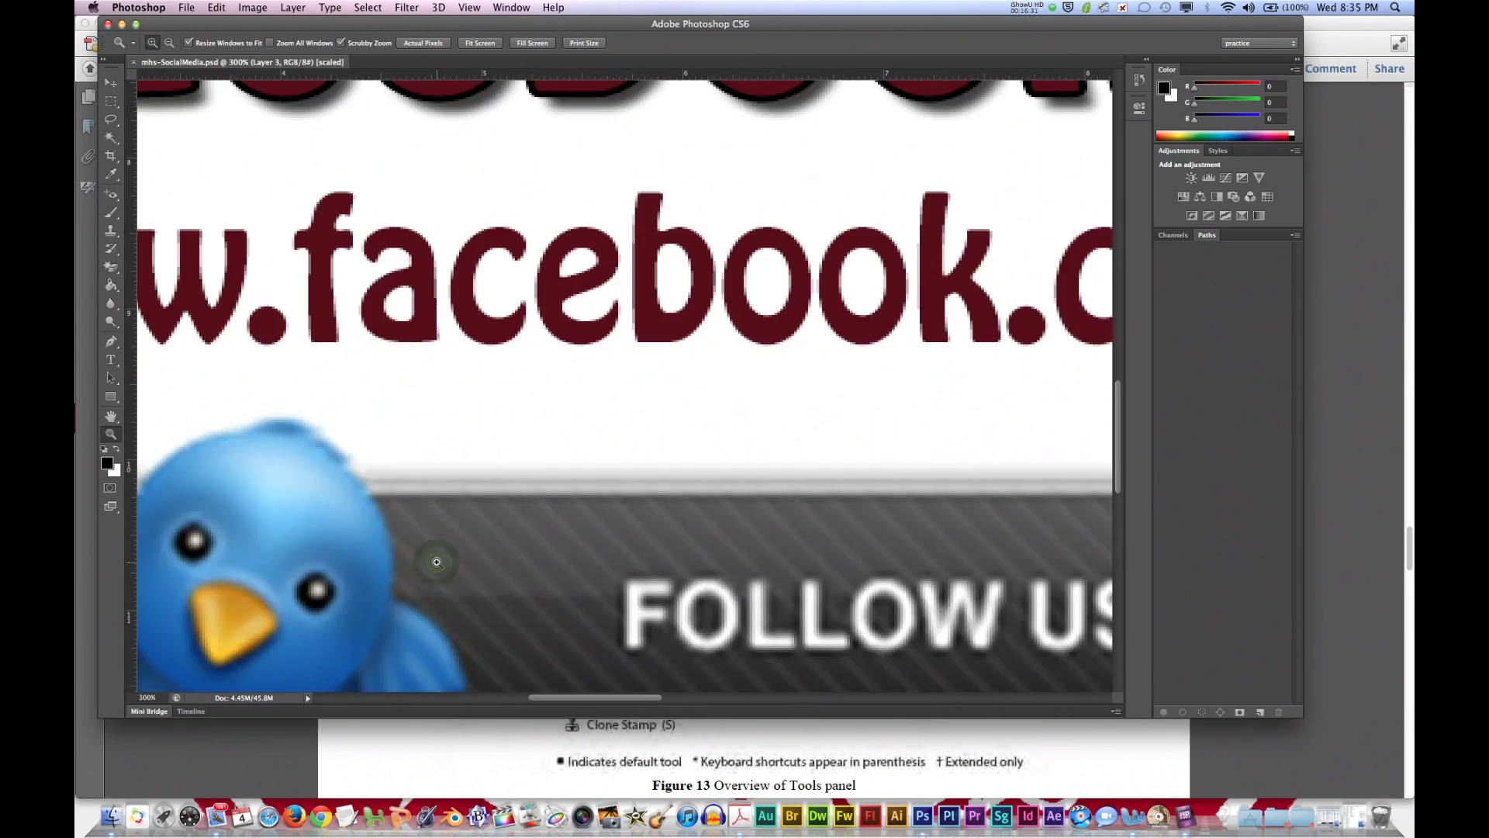
{"action": "left_click", "coordinate": [437, 563]}
{"action": "left_click", "coordinate": [436, 563]}
{"action": "left_click", "coordinate": [437, 562]}
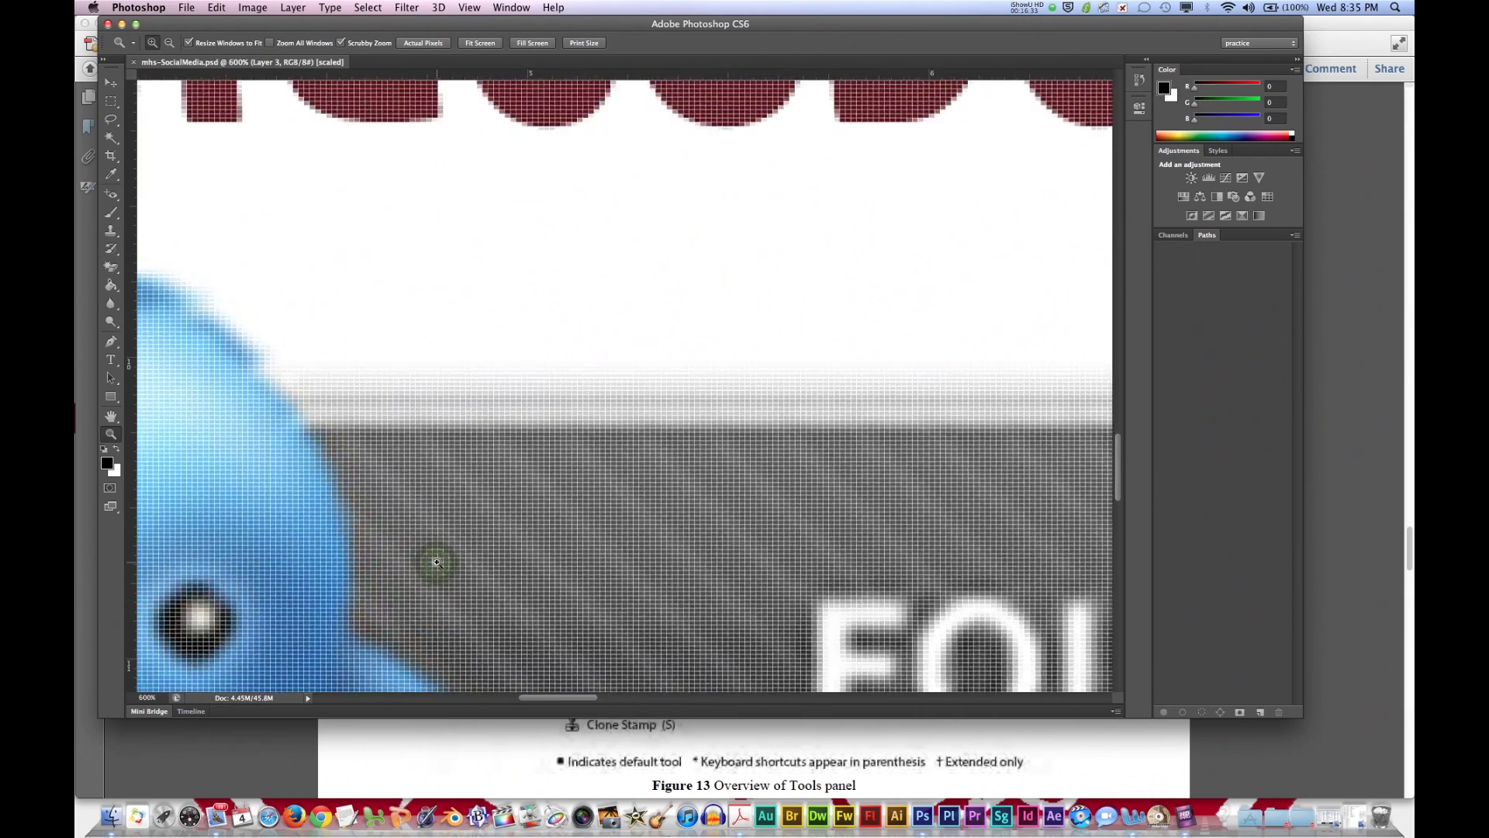
{"action": "left_click", "coordinate": [437, 563]}
{"action": "left_click", "coordinate": [437, 562]}
{"action": "left_click", "coordinate": [436, 562]}
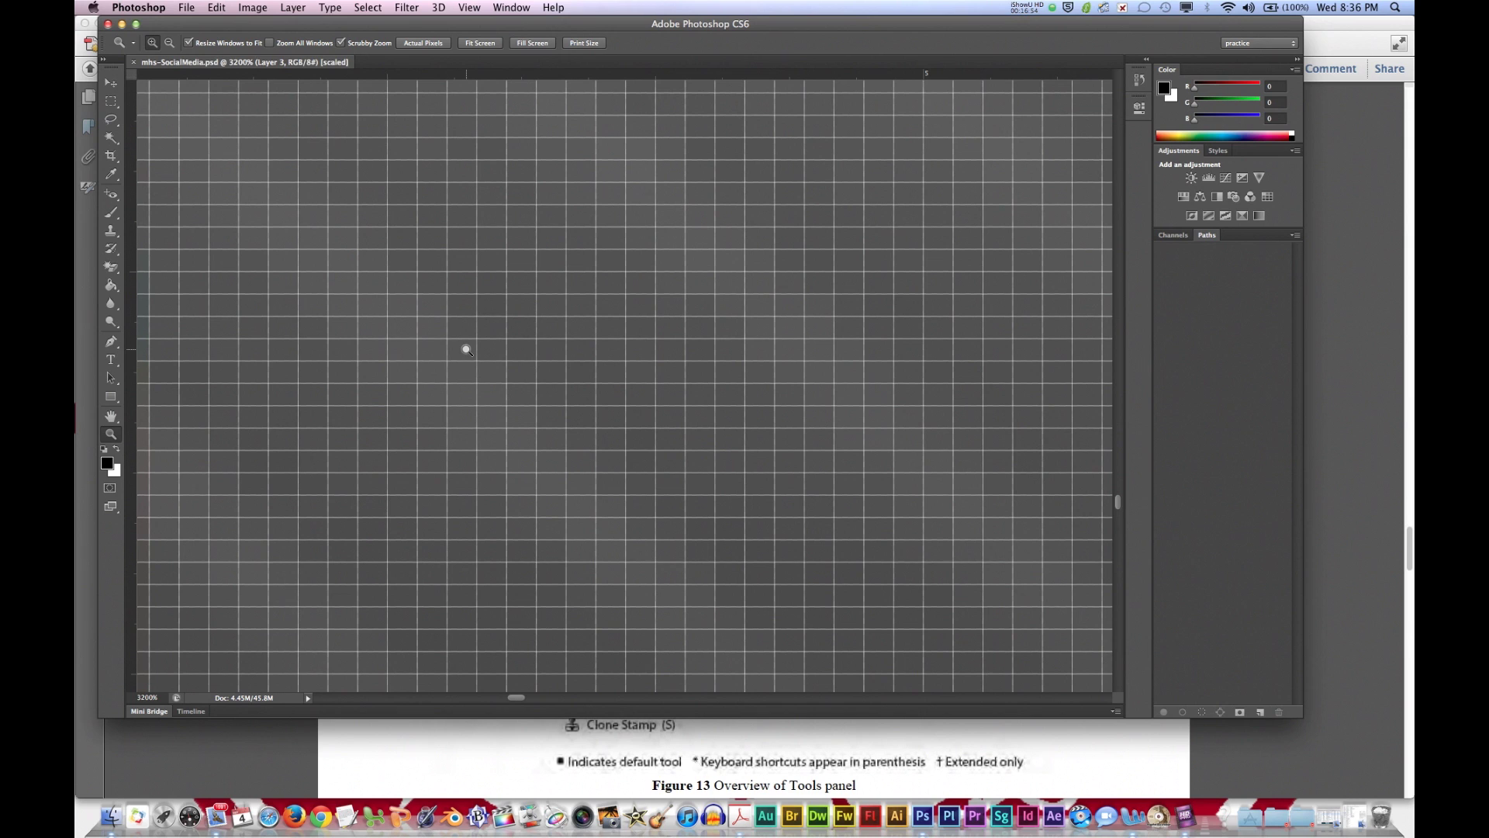
Zoom back out of the Twitter graphic with the Zoom tool to 50%, showing the whole image
{"action": "key", "text": "alt"}
{"action": "left_click", "coordinate": [455, 359], "text": "alt"}
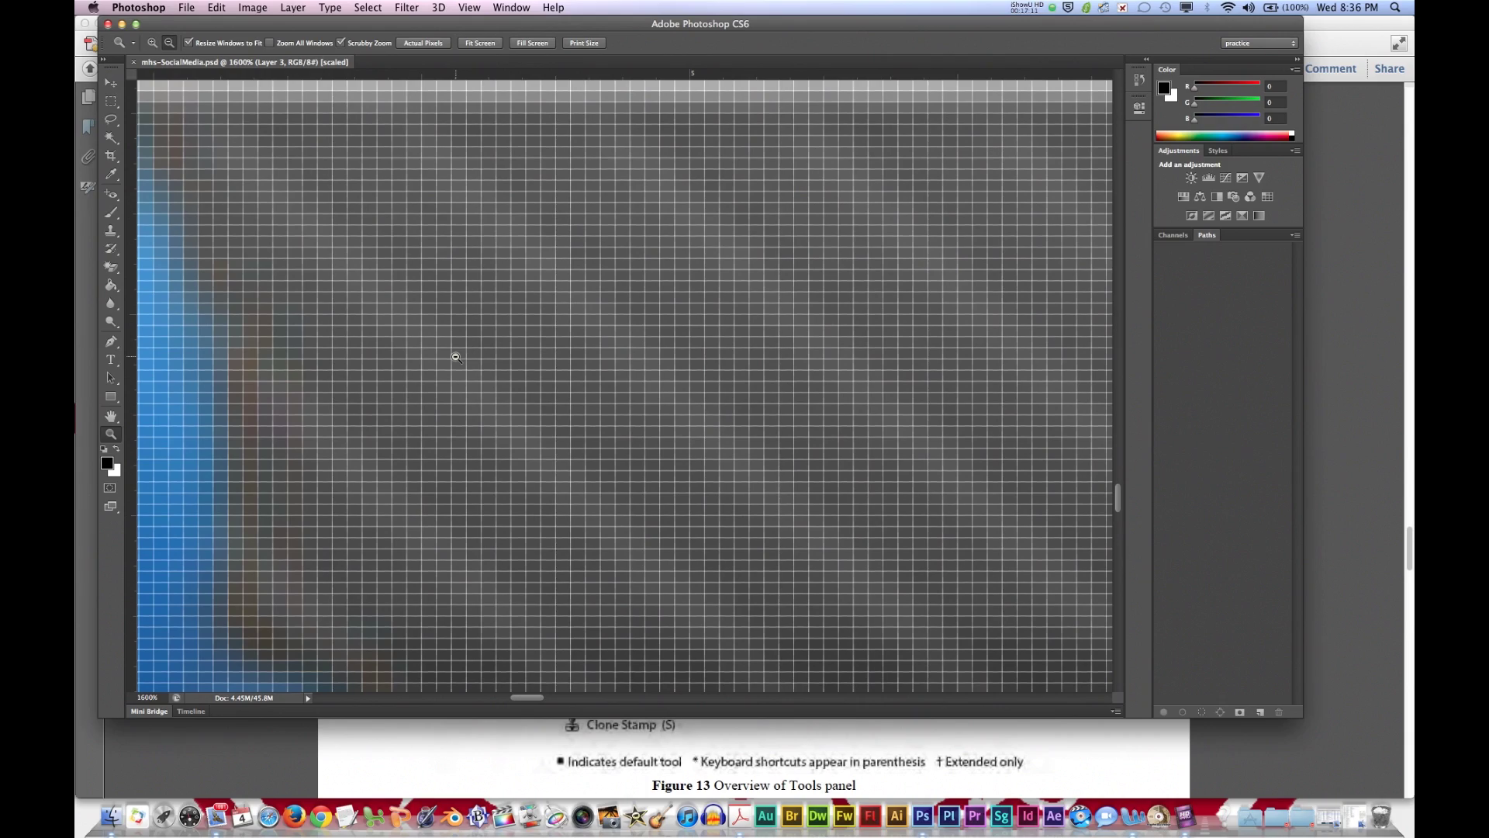
{"action": "left_click", "coordinate": [456, 358], "text": "alt"}
{"action": "left_click", "coordinate": [457, 358], "text": "alt"}
{"action": "left_click", "coordinate": [456, 357], "text": "alt"}
{"action": "left_click", "coordinate": [456, 357], "text": "alt"}
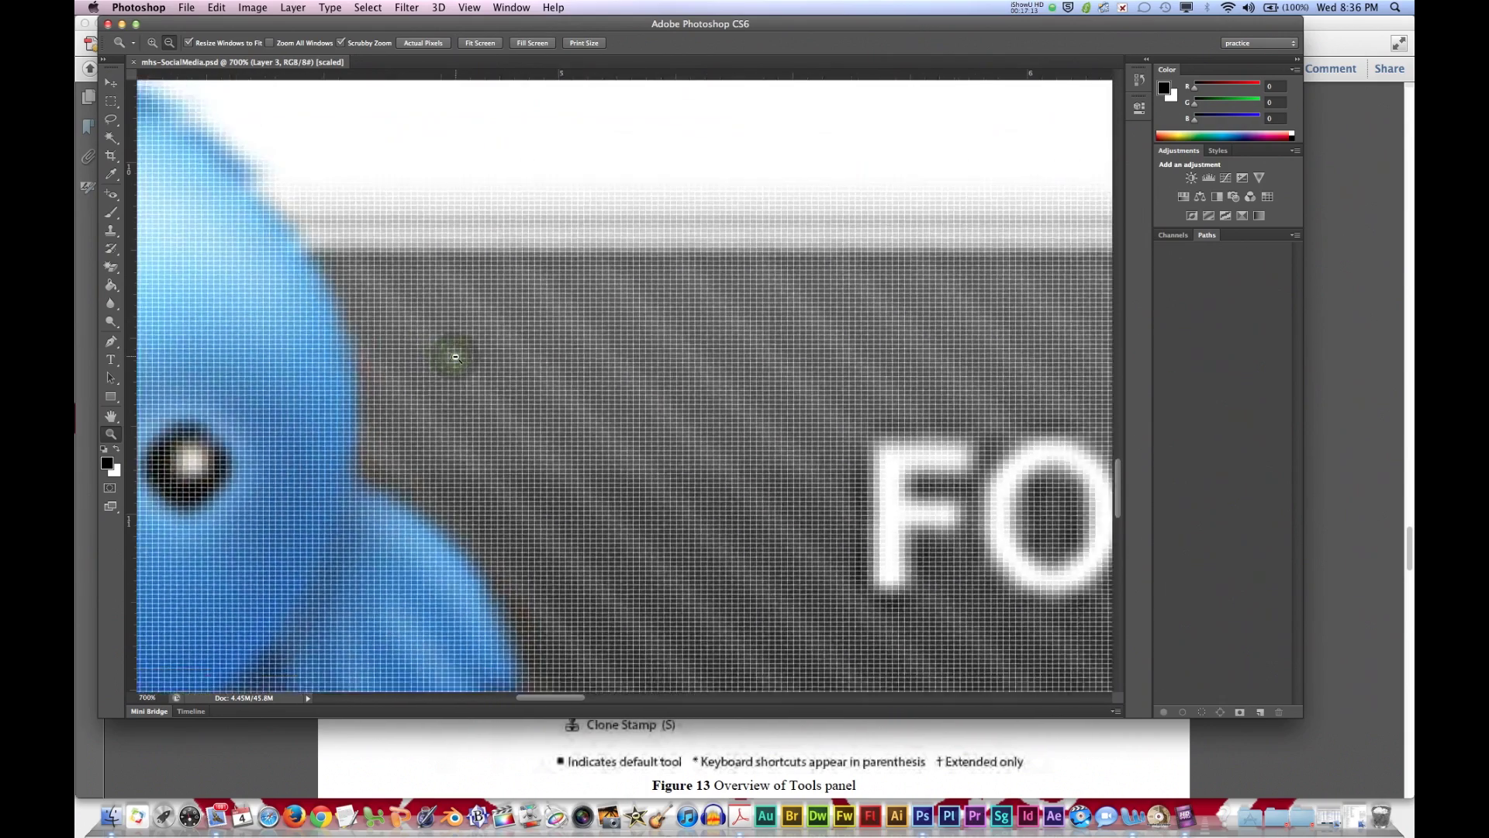
{"action": "left_click", "coordinate": [456, 358], "text": "alt"}
{"action": "left_click", "coordinate": [456, 358], "text": "alt"}
{"action": "left_click", "coordinate": [456, 358], "text": "alt"}
{"action": "left_click", "coordinate": [457, 357], "text": "alt"}
{"action": "left_click", "coordinate": [456, 358], "text": "alt"}
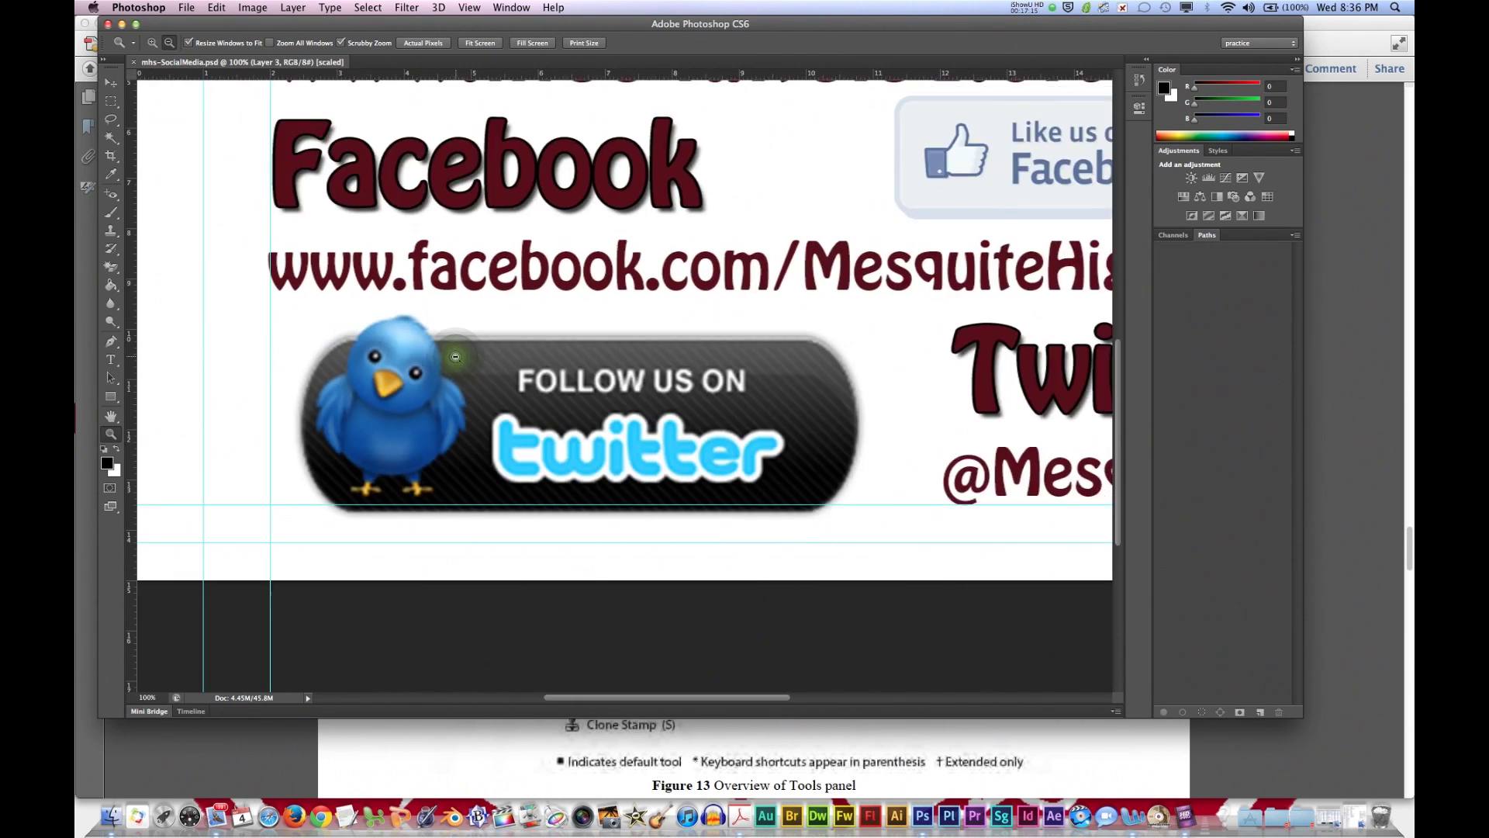
{"action": "left_click", "coordinate": [456, 358], "text": "alt"}
{"action": "left_click", "coordinate": [456, 358], "text": "alt"}
Zoom in to 200% around the Facebook heading
{"action": "left_click", "coordinate": [513, 339]}
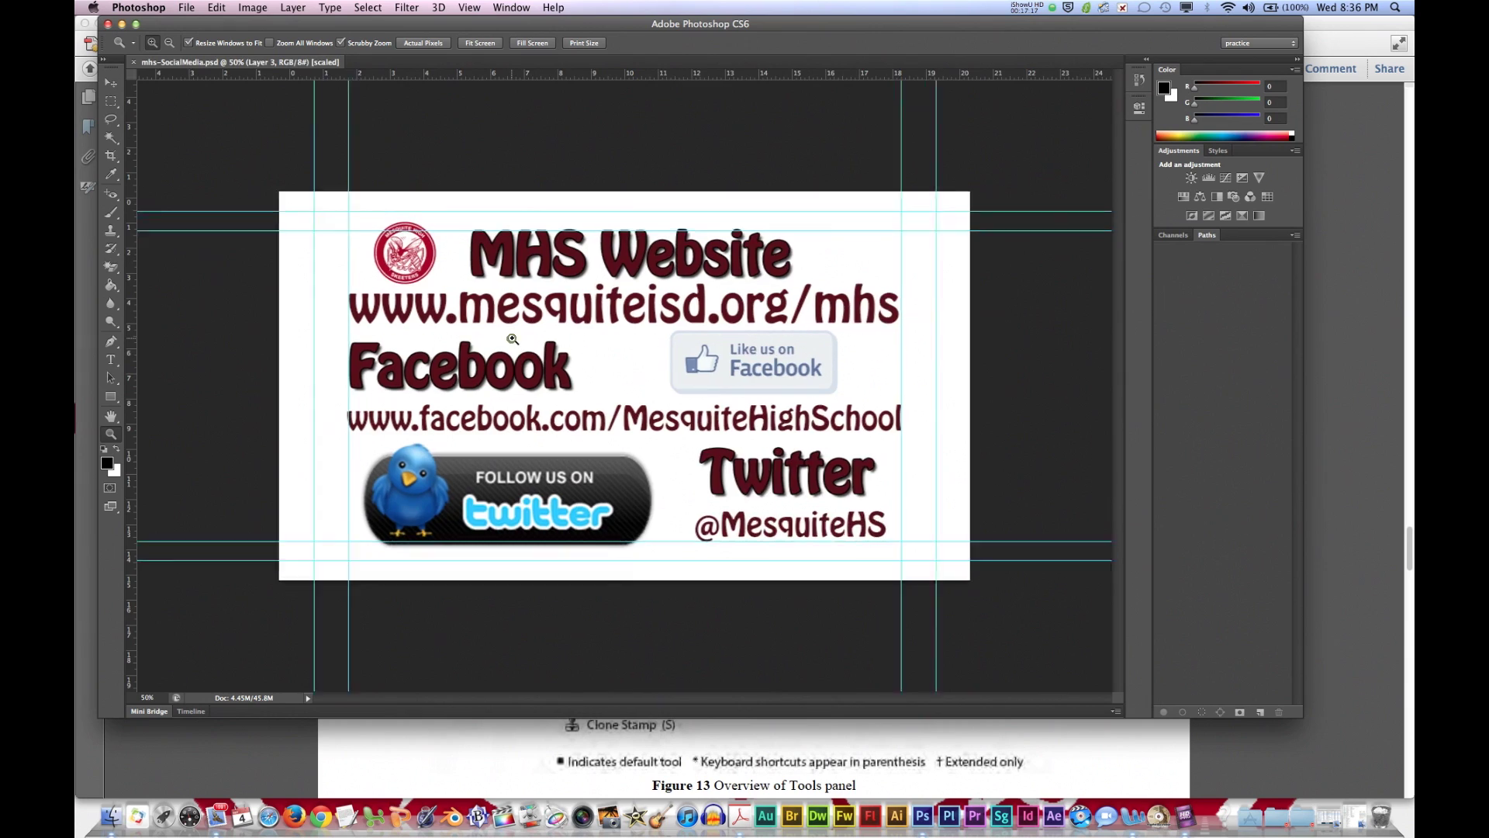
{"action": "left_click", "coordinate": [512, 339]}
{"action": "left_click", "coordinate": [513, 339]}
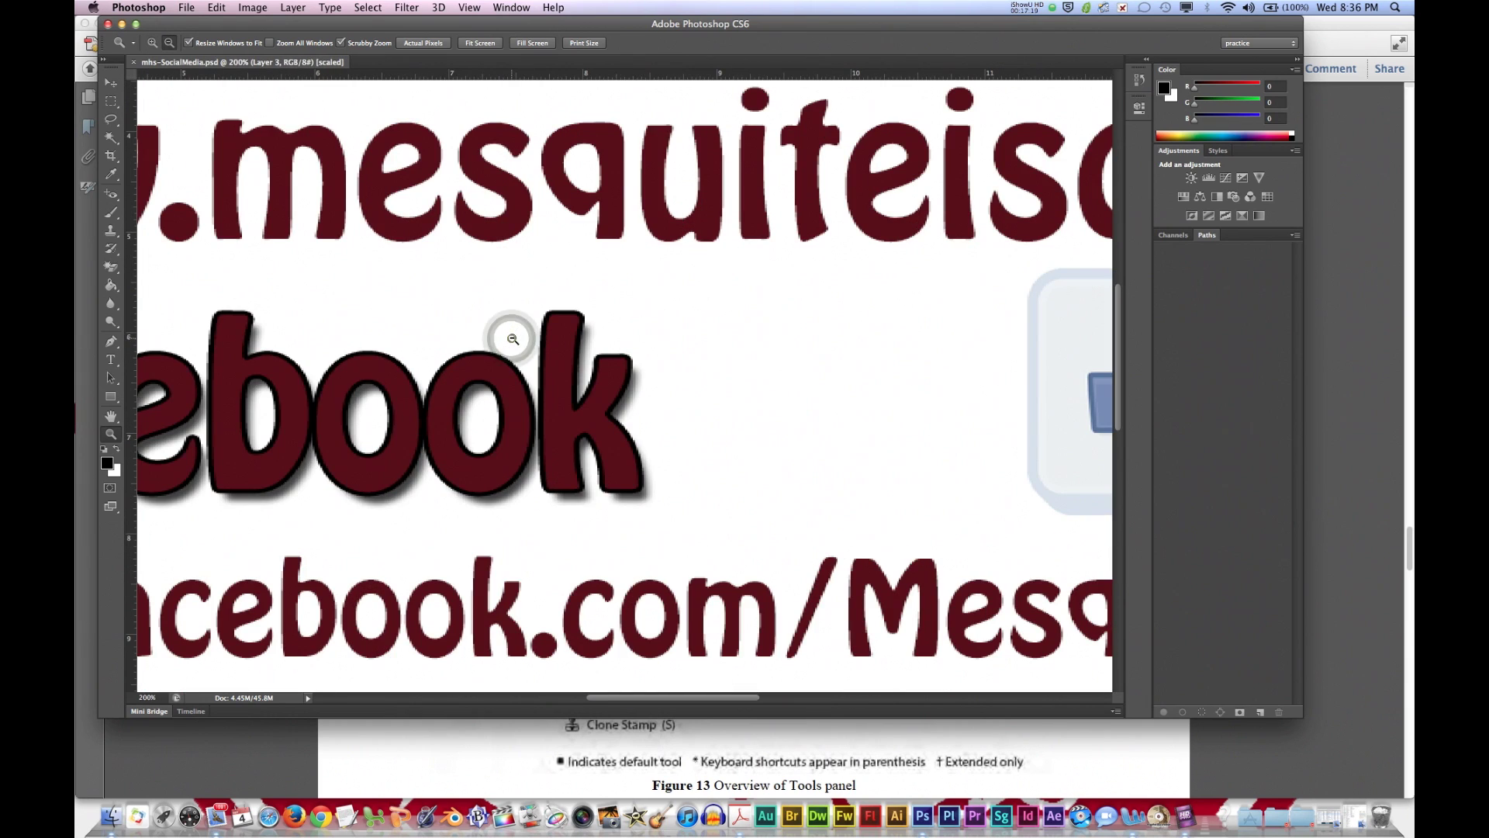
Zoom out to 66.67% so the whole image shows, and activate the Hand tool
{"action": "left_click", "coordinate": [512, 339], "text": "alt"}
{"action": "left_click", "coordinate": [512, 339], "text": "alt"}
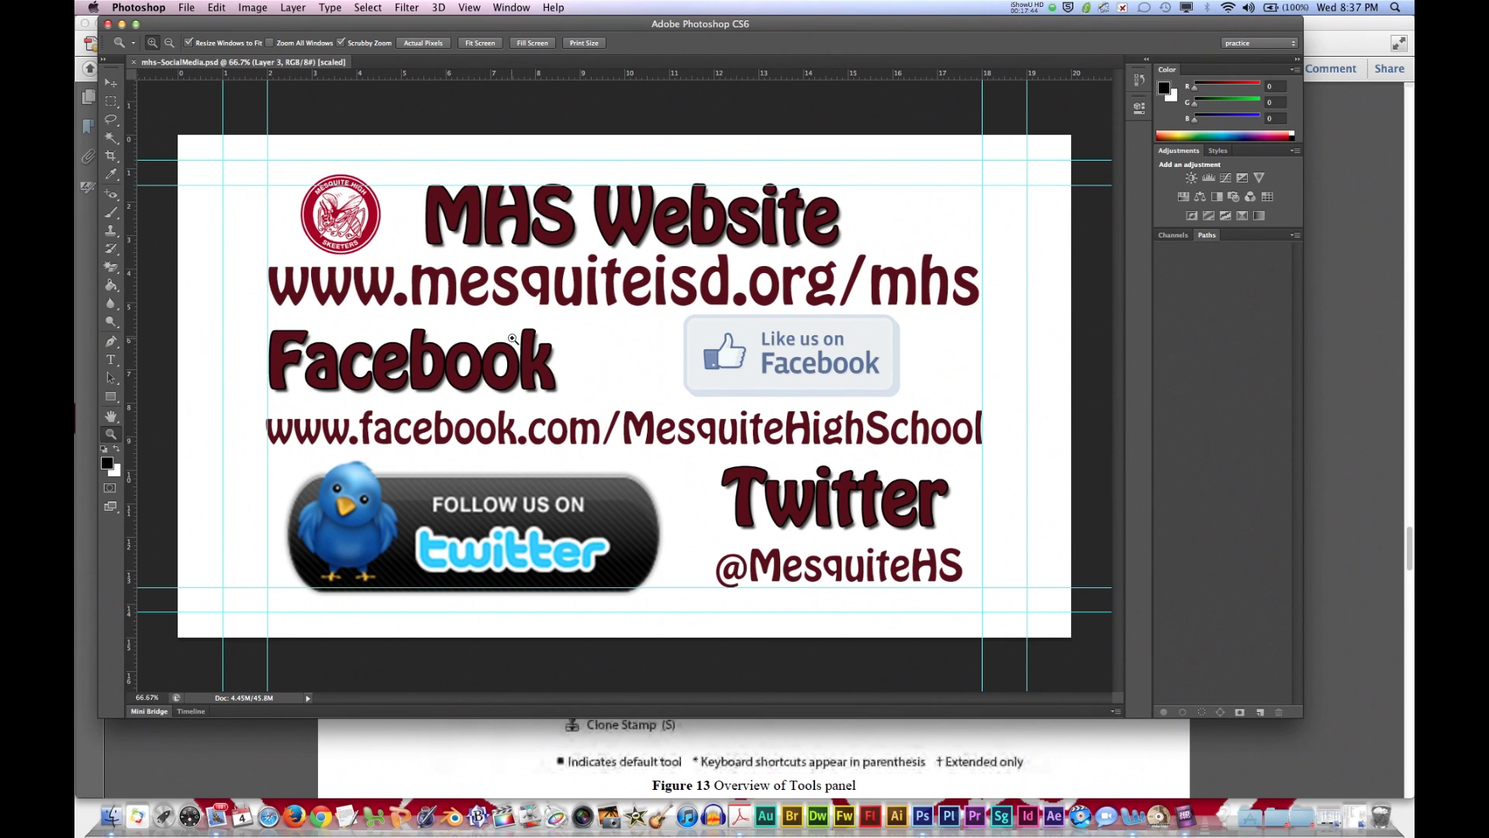
{"action": "left_click", "coordinate": [109, 418]}
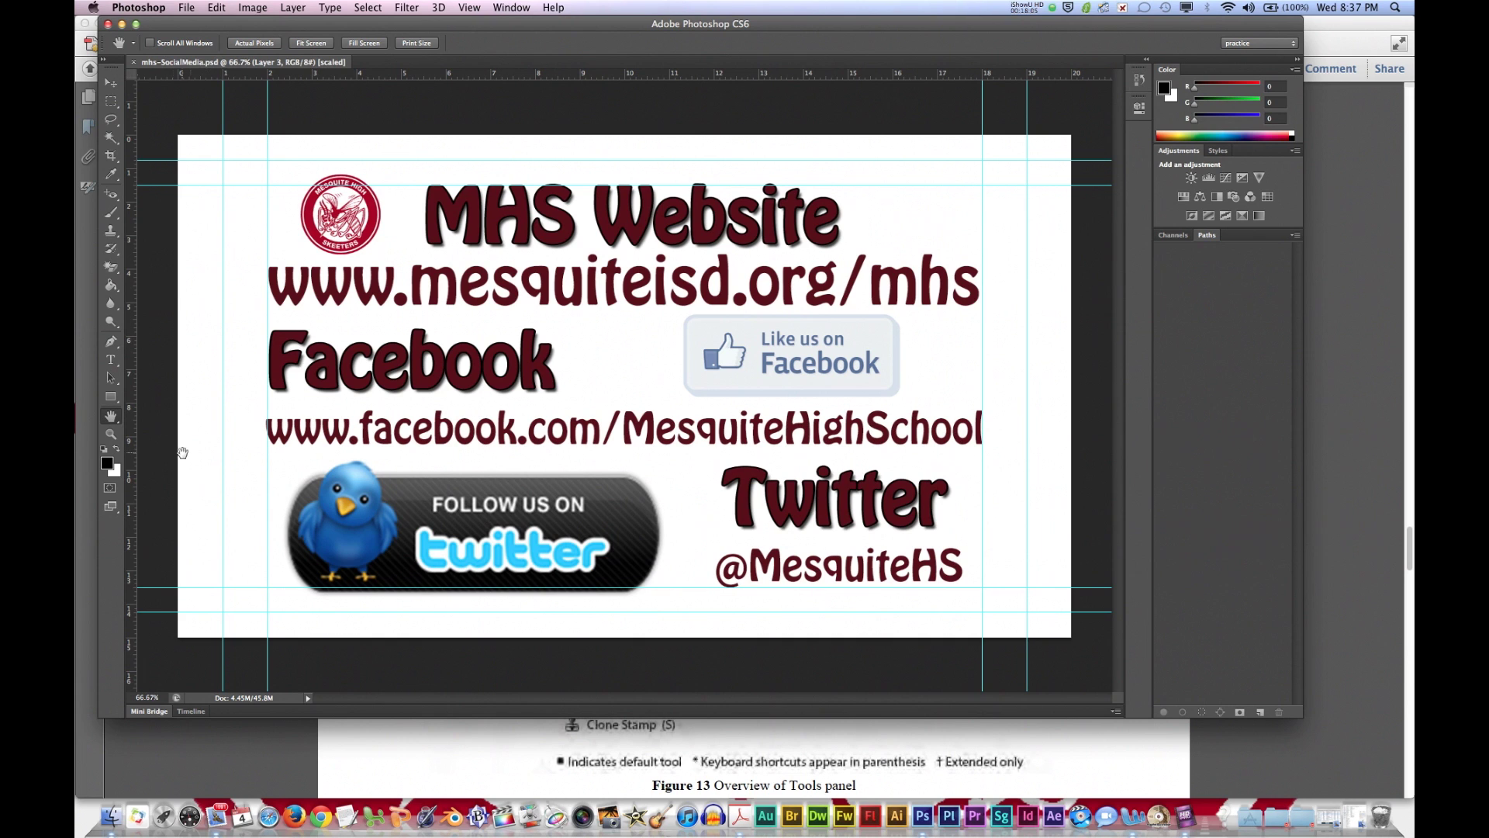
{"action": "left_click", "coordinate": [111, 435]}
{"action": "left_click", "coordinate": [498, 264]}
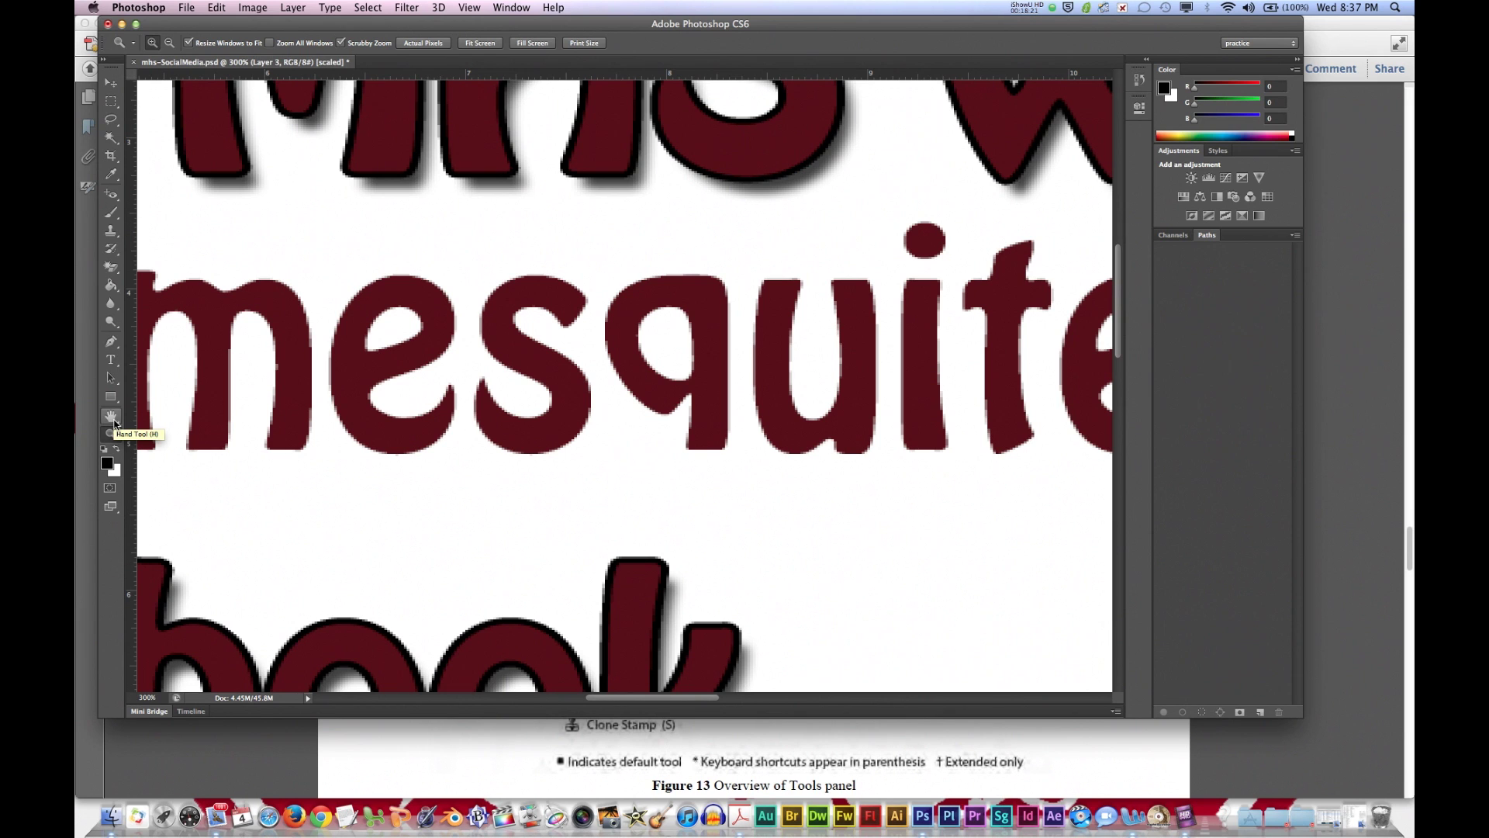
{"action": "key", "text": "h"}
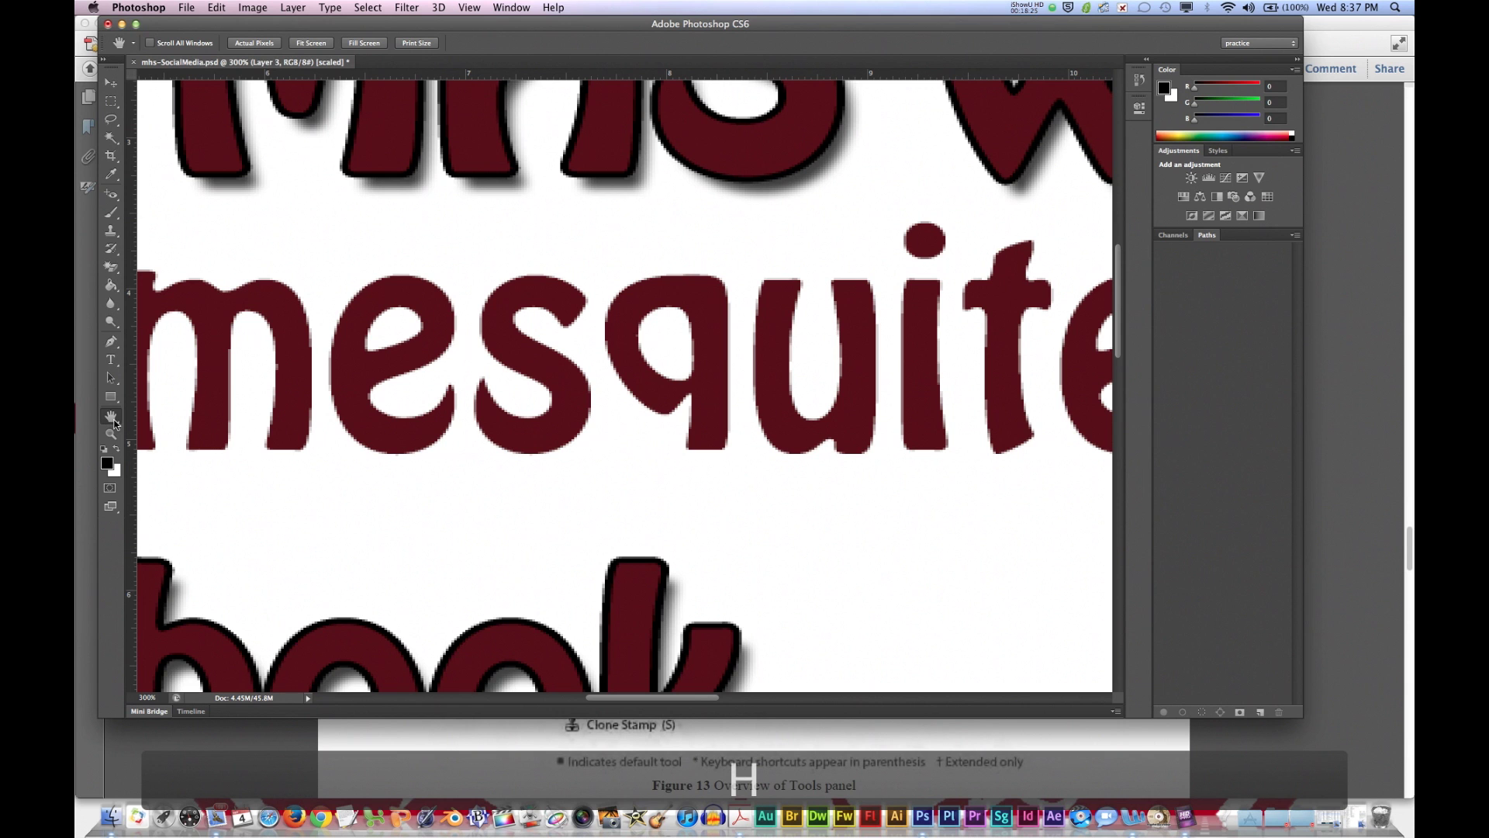
{"action": "mouse_move", "coordinate": [183, 365]}
{"action": "left_mouse_down"}
{"action": "mouse_move", "coordinate": [493, 352]}
{"action": "mouse_move", "coordinate": [698, 380]}
{"action": "mouse_move", "coordinate": [556, 333]}
{"action": "mouse_move", "coordinate": [543, 543]}
{"action": "mouse_move", "coordinate": [535, 475]}
{"action": "left_mouse_up"}
{"action": "scroll", "coordinate": [536, 474], "scroll_direction": "down", "scroll_amount": 10}
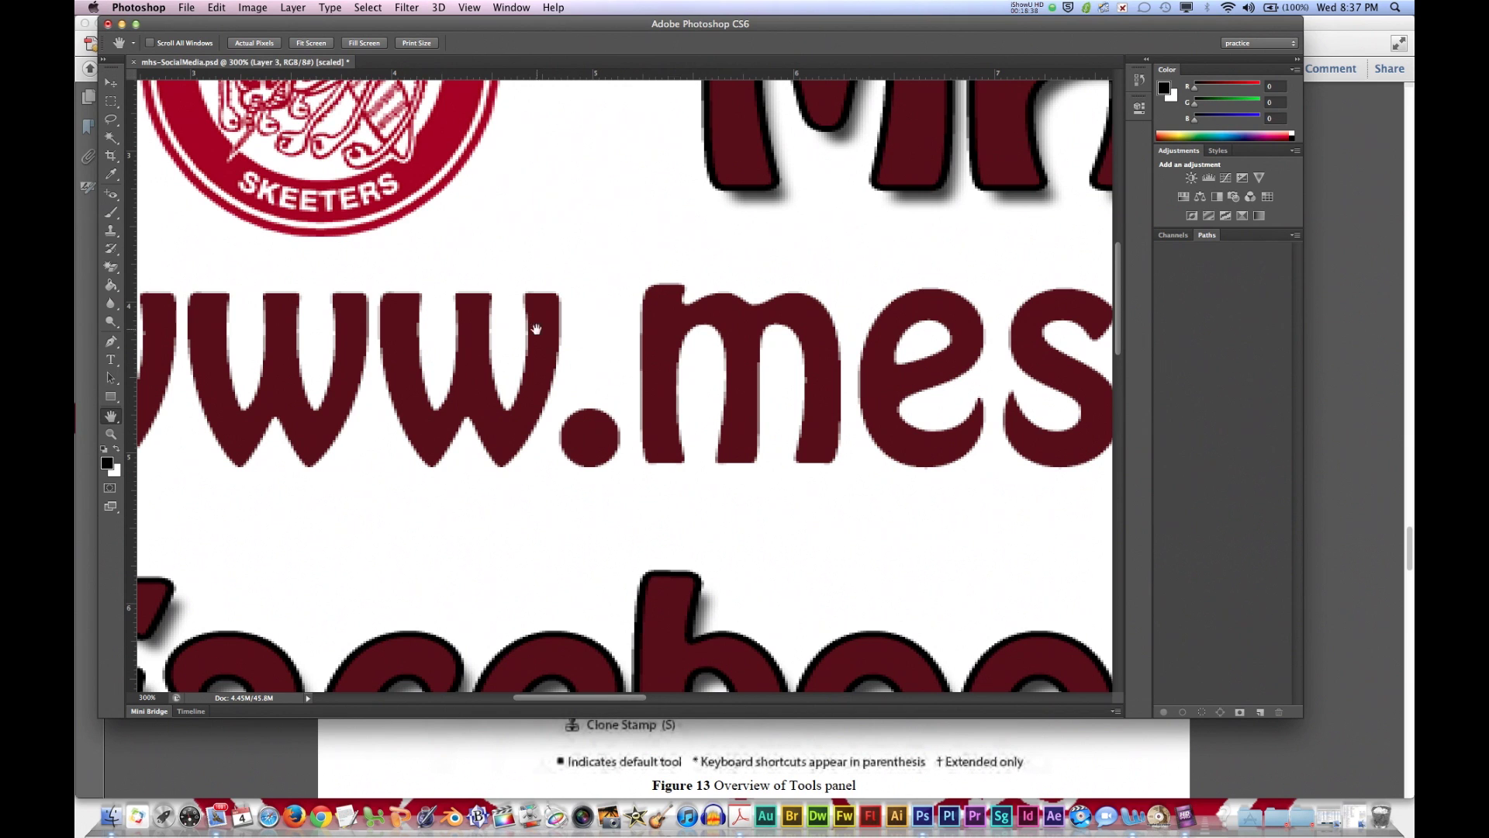
Activate the Brush tool and pan around the website address with the temporary Hand tool
{"action": "left_click", "coordinate": [111, 211]}
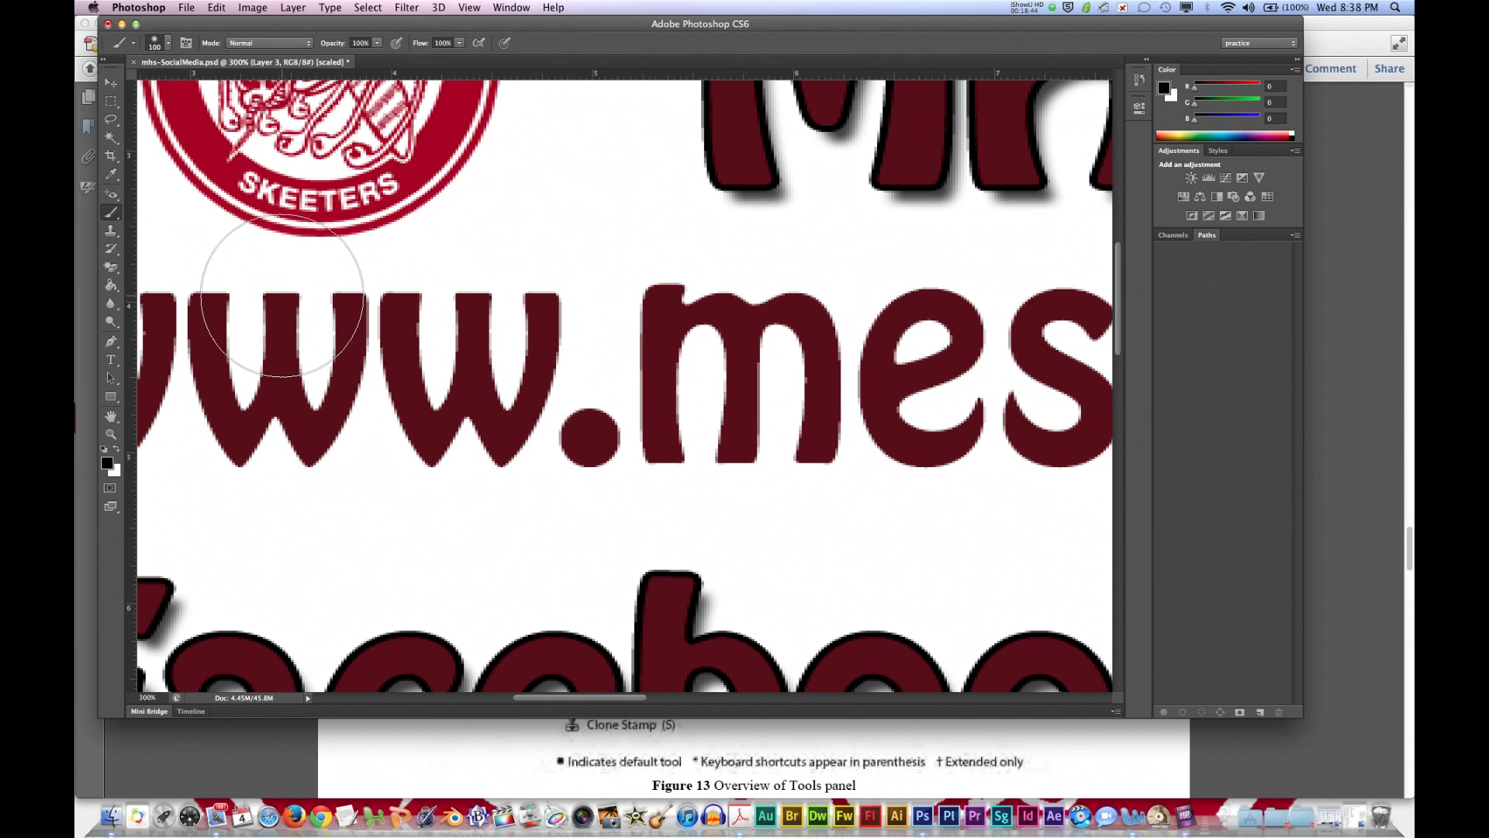
{"action": "key", "text": "space"}
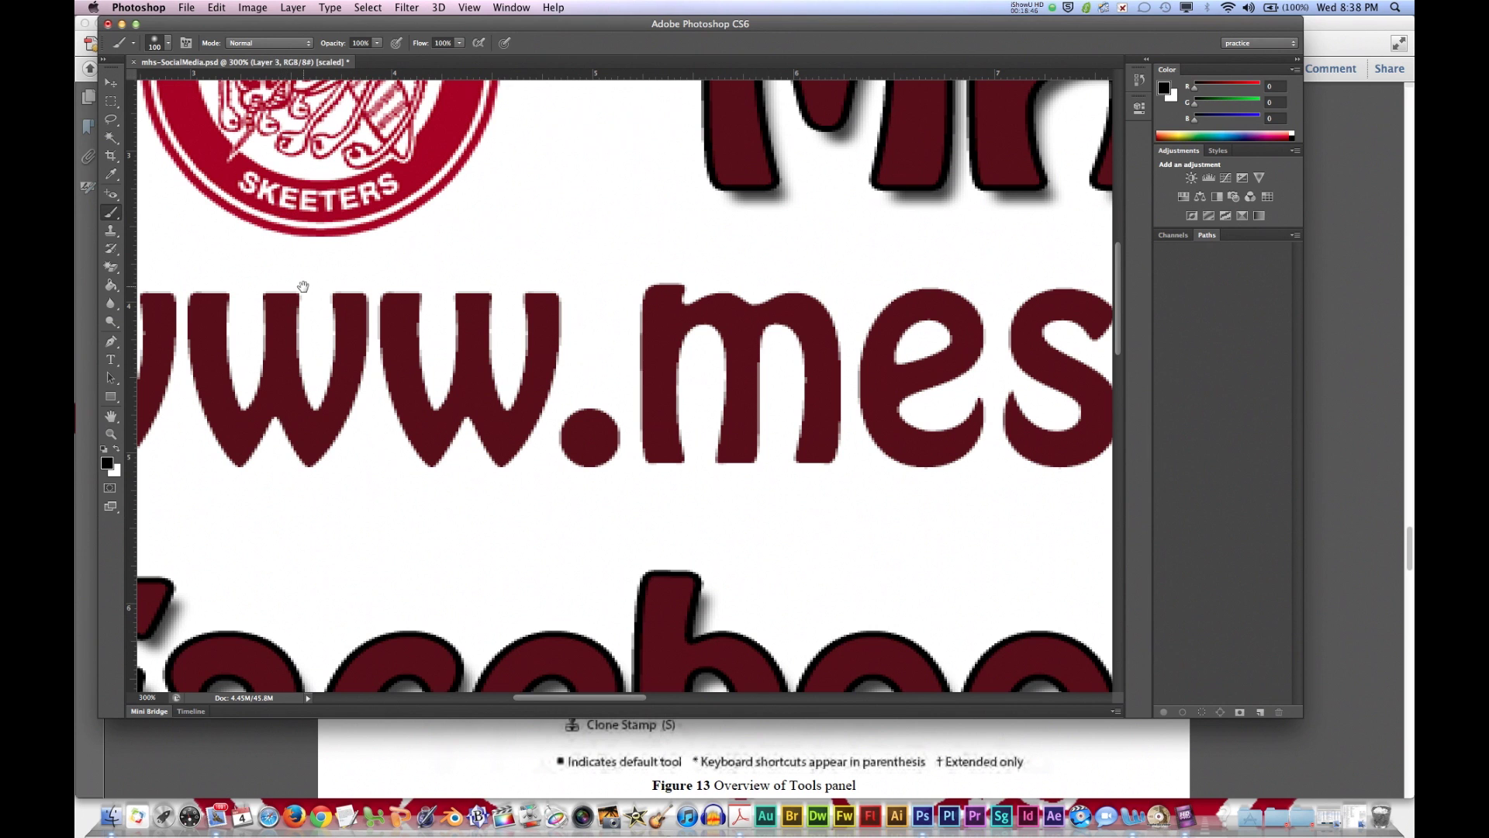
{"action": "mouse_move", "coordinate": [303, 287]}
{"action": "left_mouse_down"}
{"action": "mouse_move", "coordinate": [1032, 307]}
{"action": "mouse_move", "coordinate": [767, 298]}
{"action": "mouse_move", "coordinate": [768, 270]}
{"action": "mouse_move", "coordinate": [522, 292]}
{"action": "mouse_move", "coordinate": [532, 300]}
{"action": "left_mouse_up"}
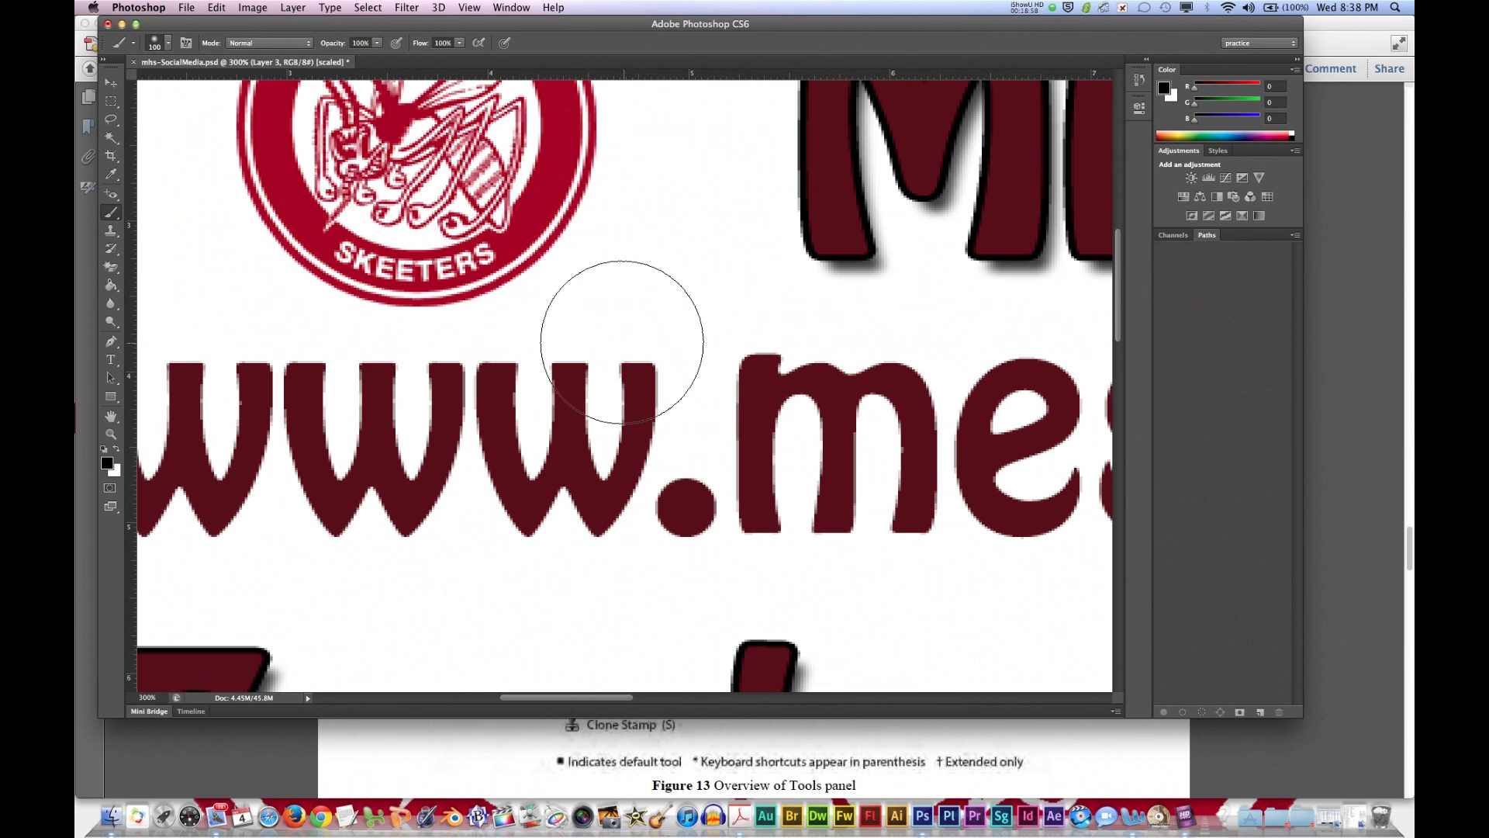
{"action": "left_click_drag", "start_coordinate": [661, 326], "coordinate": [459, 256]}
{"action": "left_click_drag", "start_coordinate": [541, 415], "coordinate": [496, 335]}
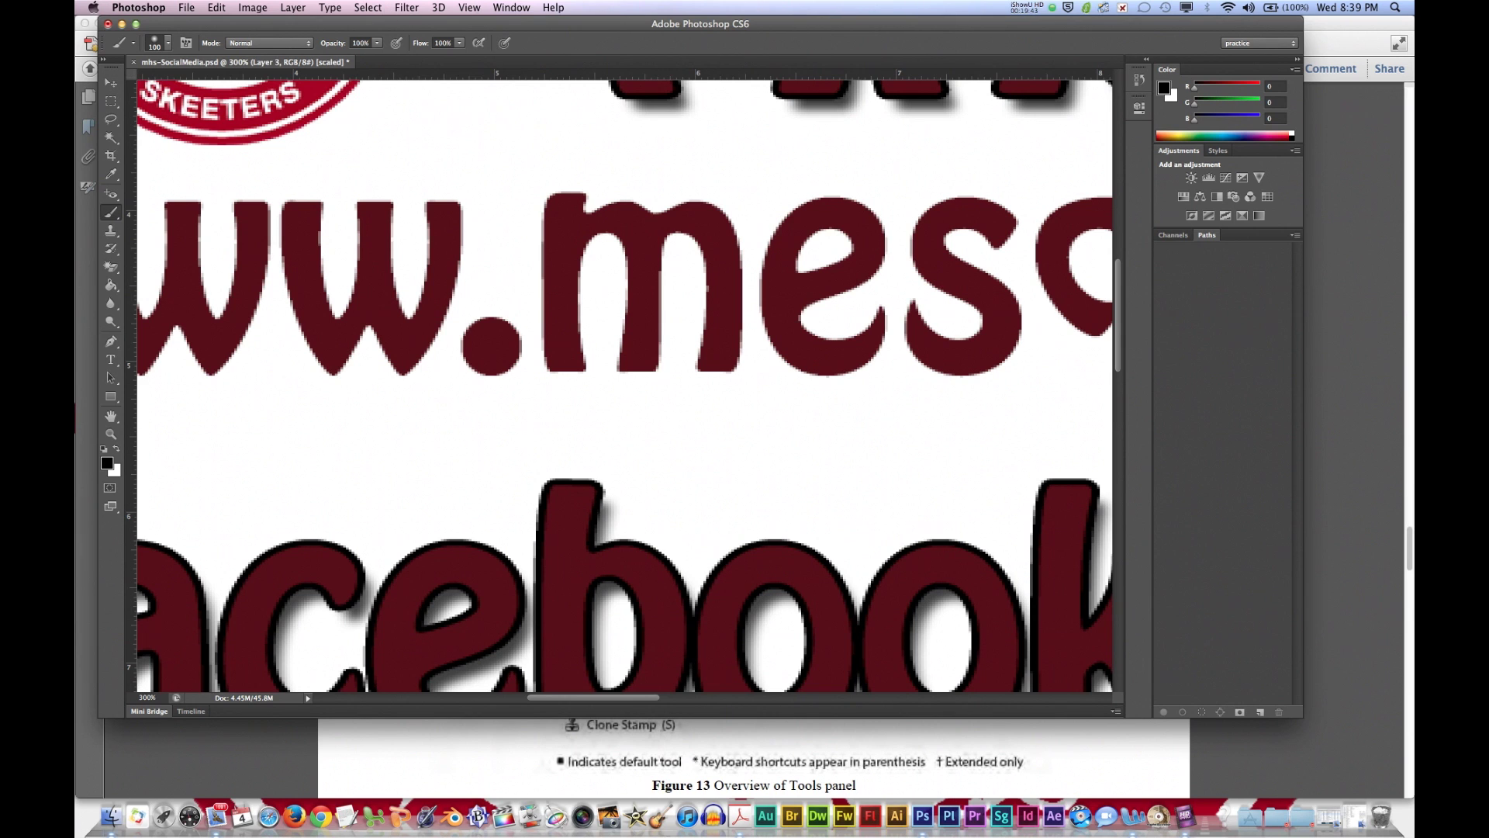
Show the Navigator panel and enlarge it in height and width for a bigger preview
{"action": "left_click", "coordinate": [511, 7]}
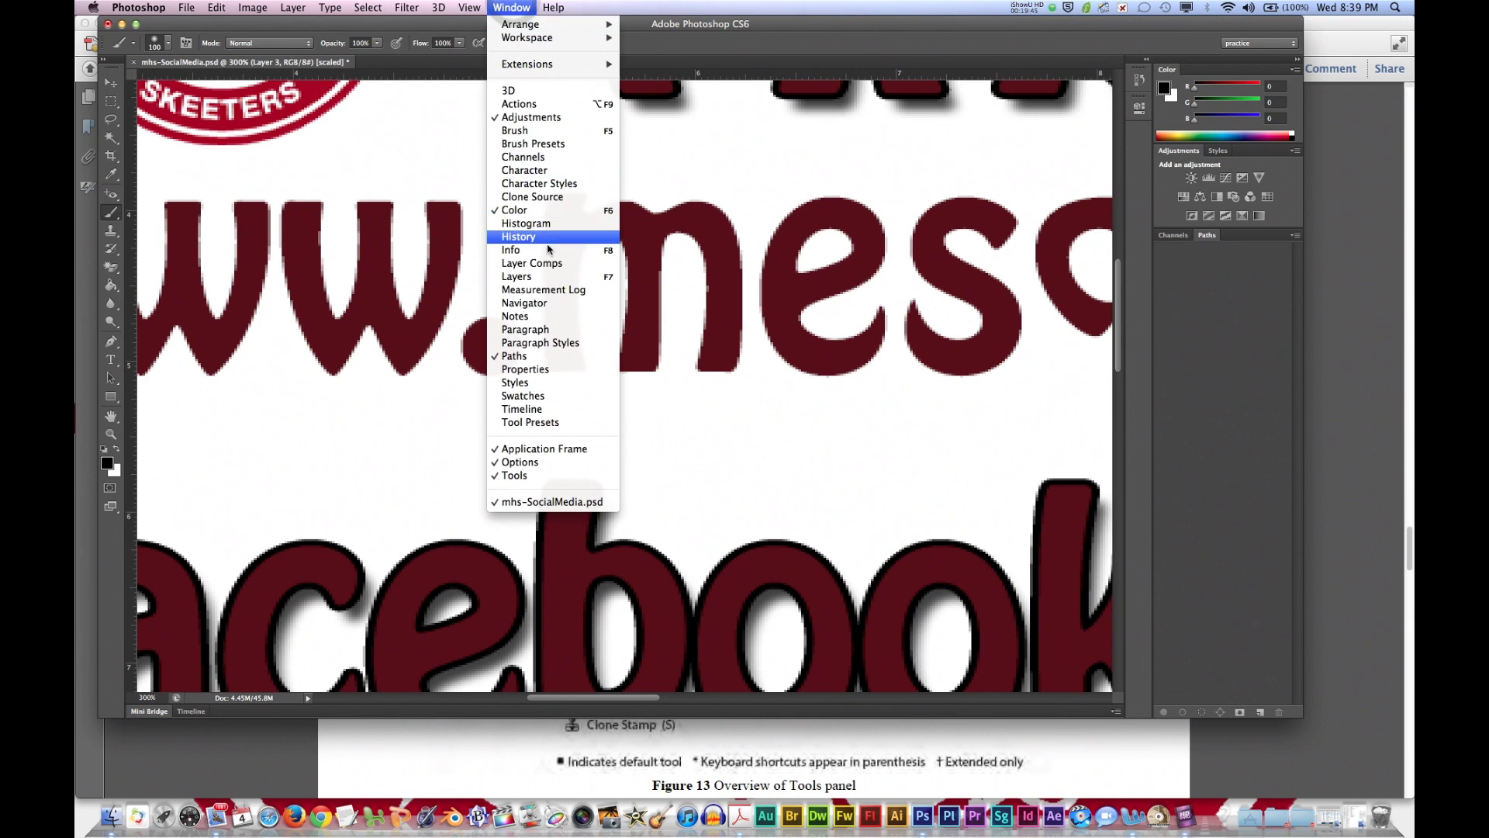
{"action": "left_click", "coordinate": [545, 303]}
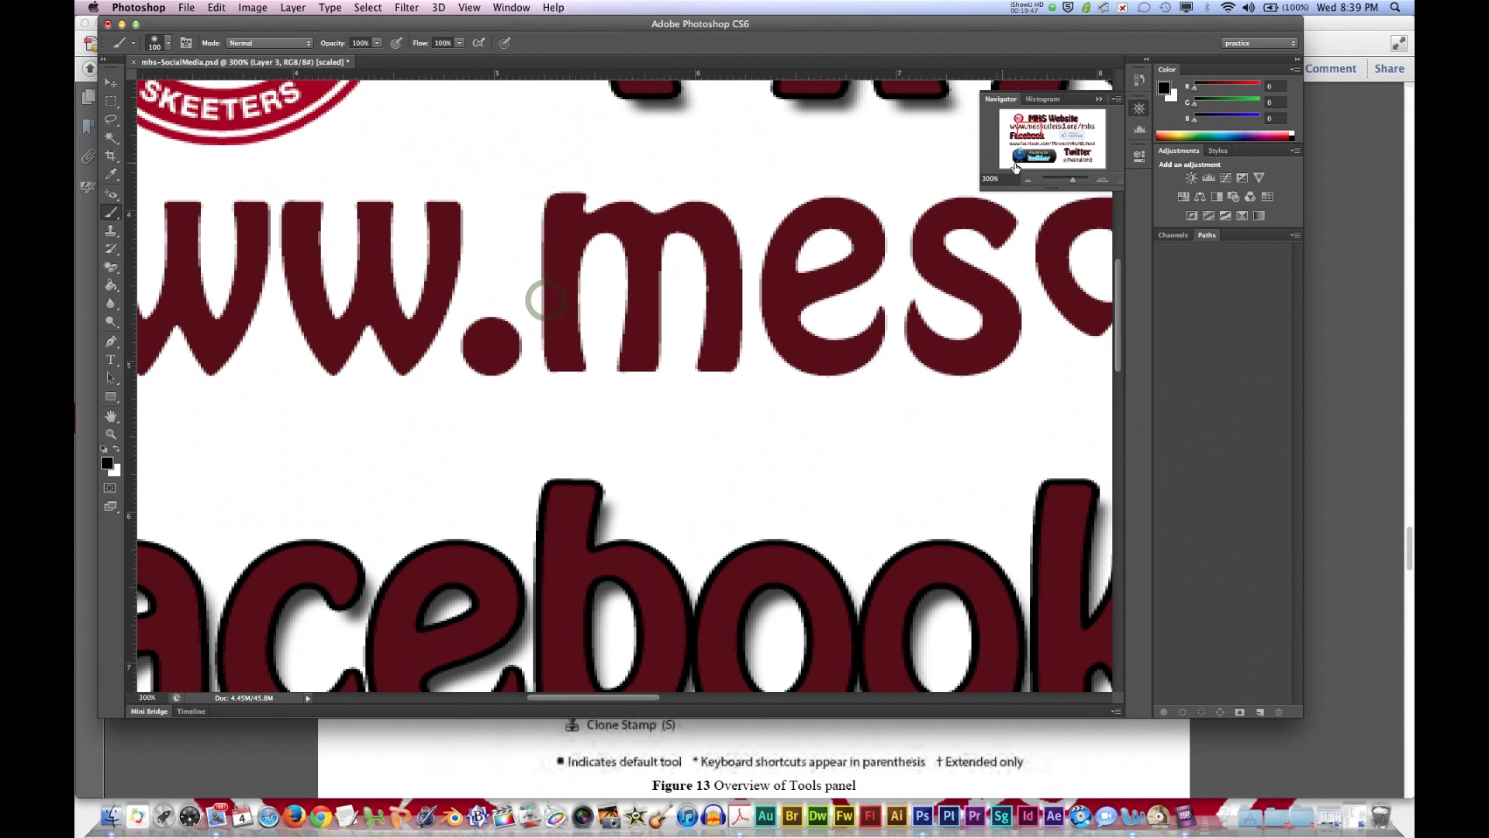
{"action": "left_click_drag", "start_coordinate": [1120, 190], "coordinate": [1123, 290]}
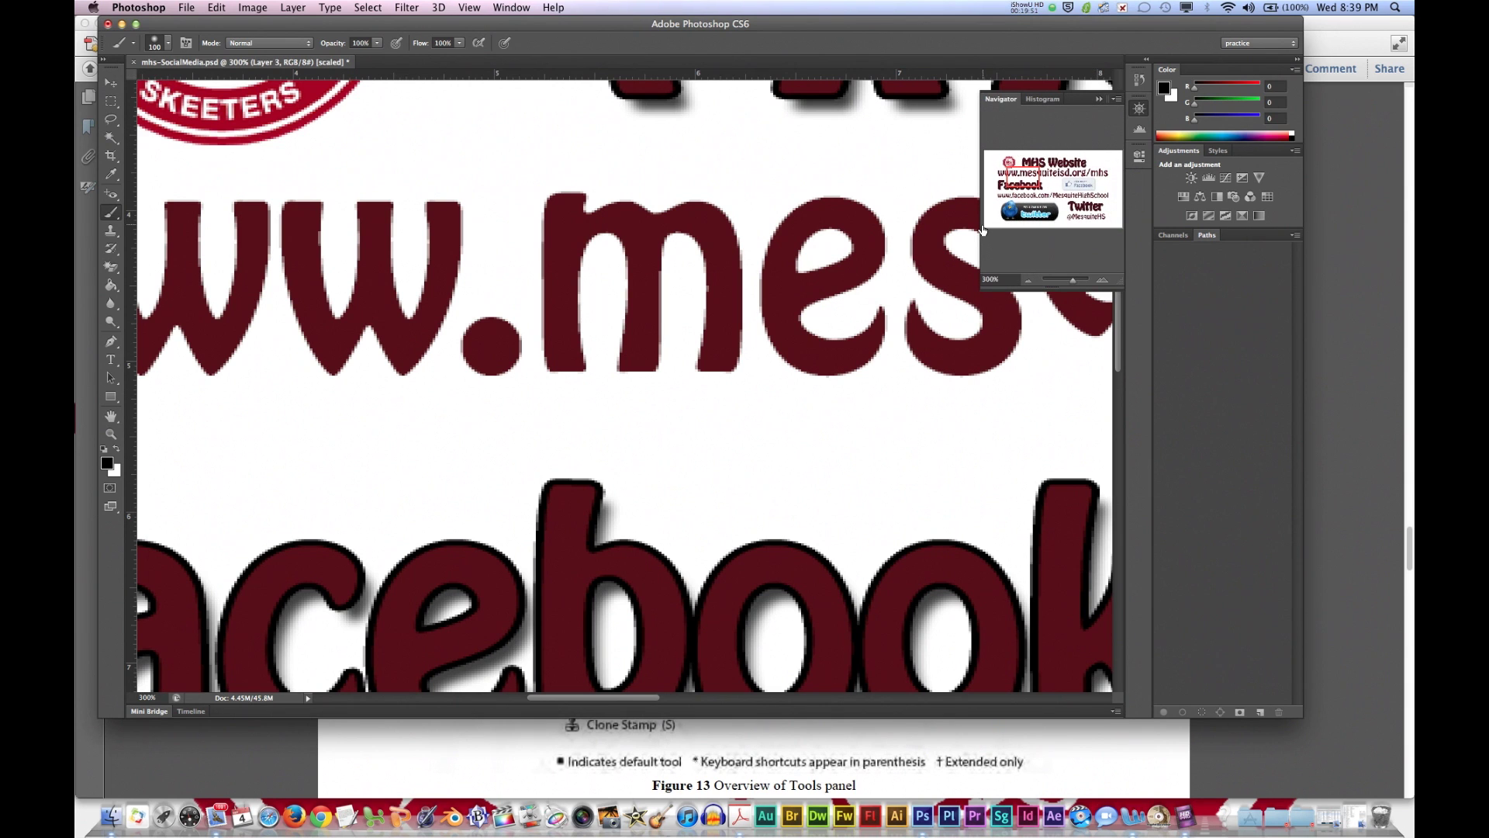
{"action": "left_click_drag", "start_coordinate": [979, 244], "coordinate": [917, 227]}
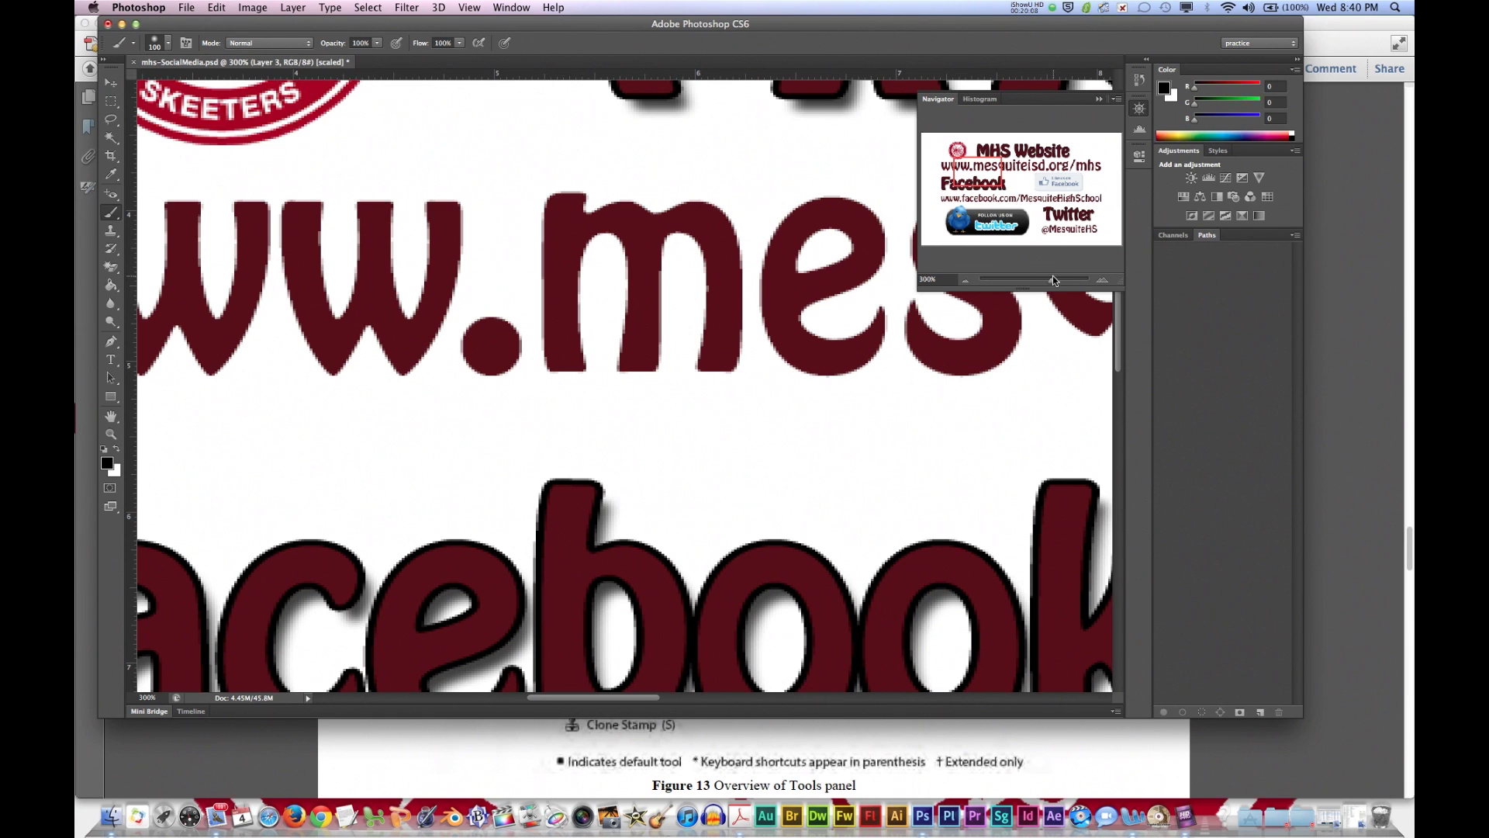
Use the Navigator's zoom controls to magnify the image to about 636%, reduce it to about 165%, and magnify it to 600%
{"action": "left_click_drag", "start_coordinate": [1051, 280], "coordinate": [1064, 284]}
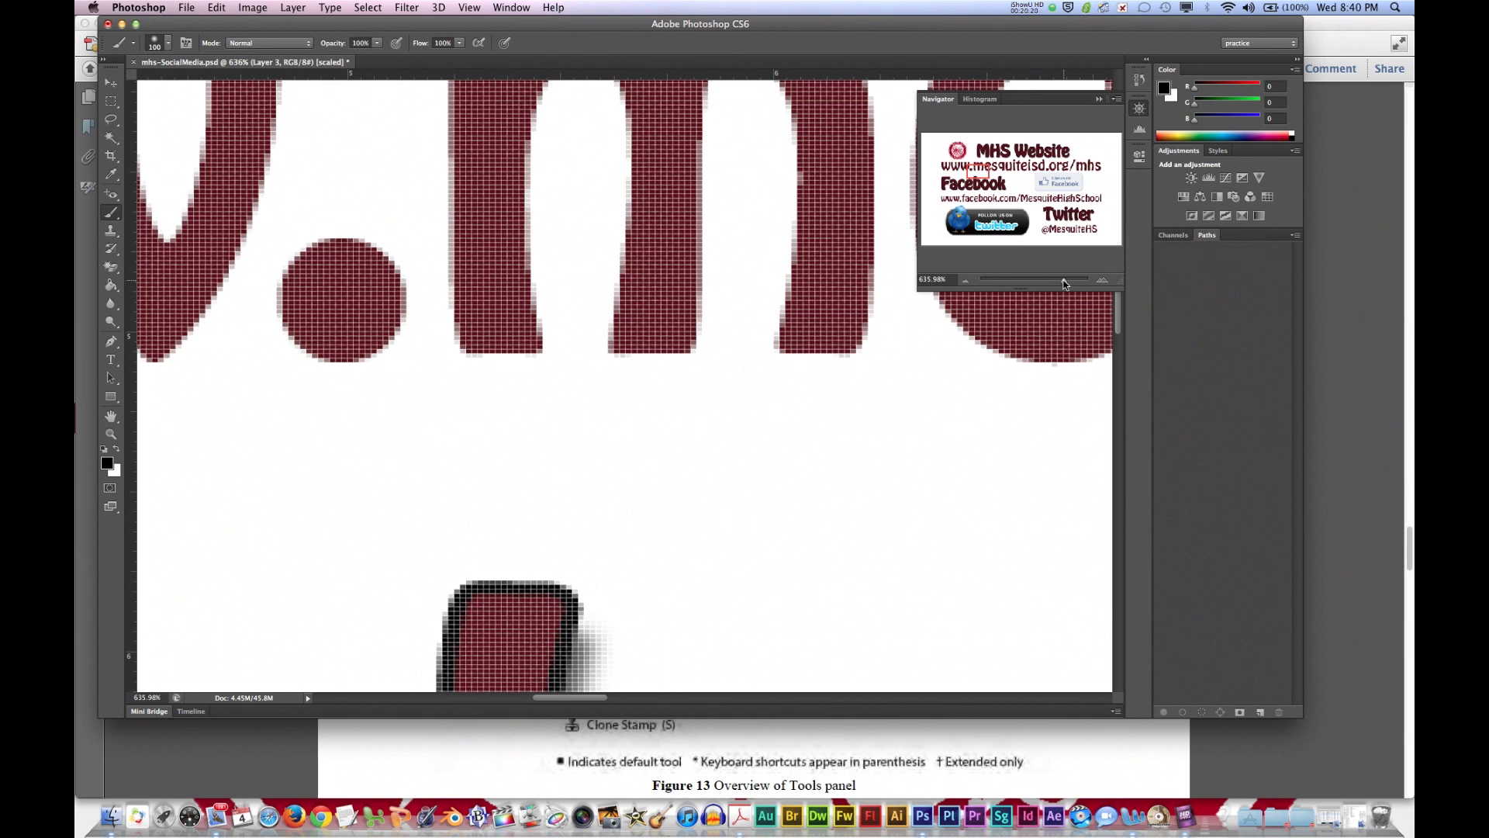
{"action": "left_click_drag", "start_coordinate": [1065, 283], "coordinate": [1043, 282]}
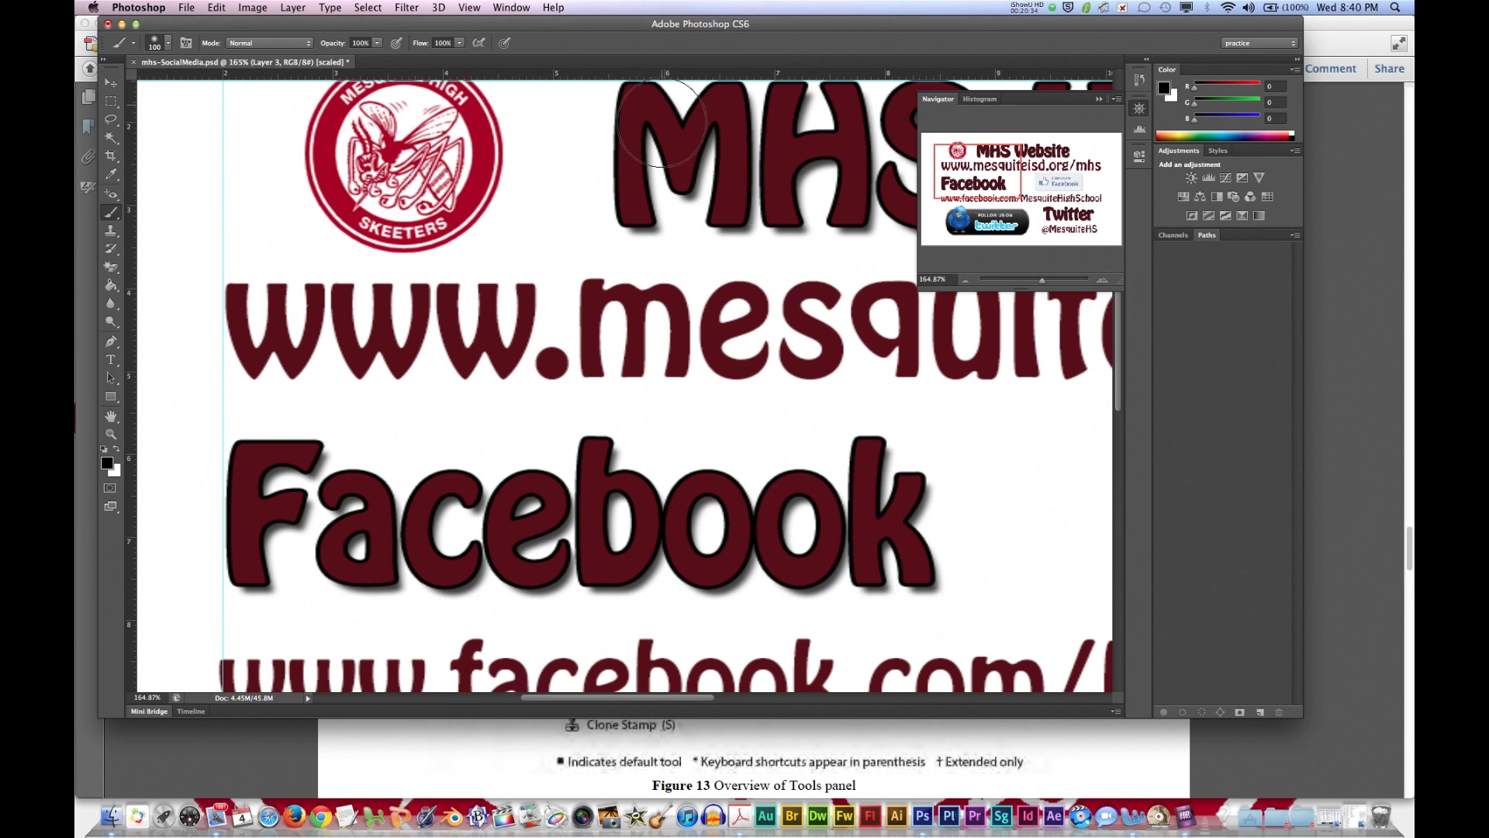
{"action": "left_click", "coordinate": [1103, 279]}
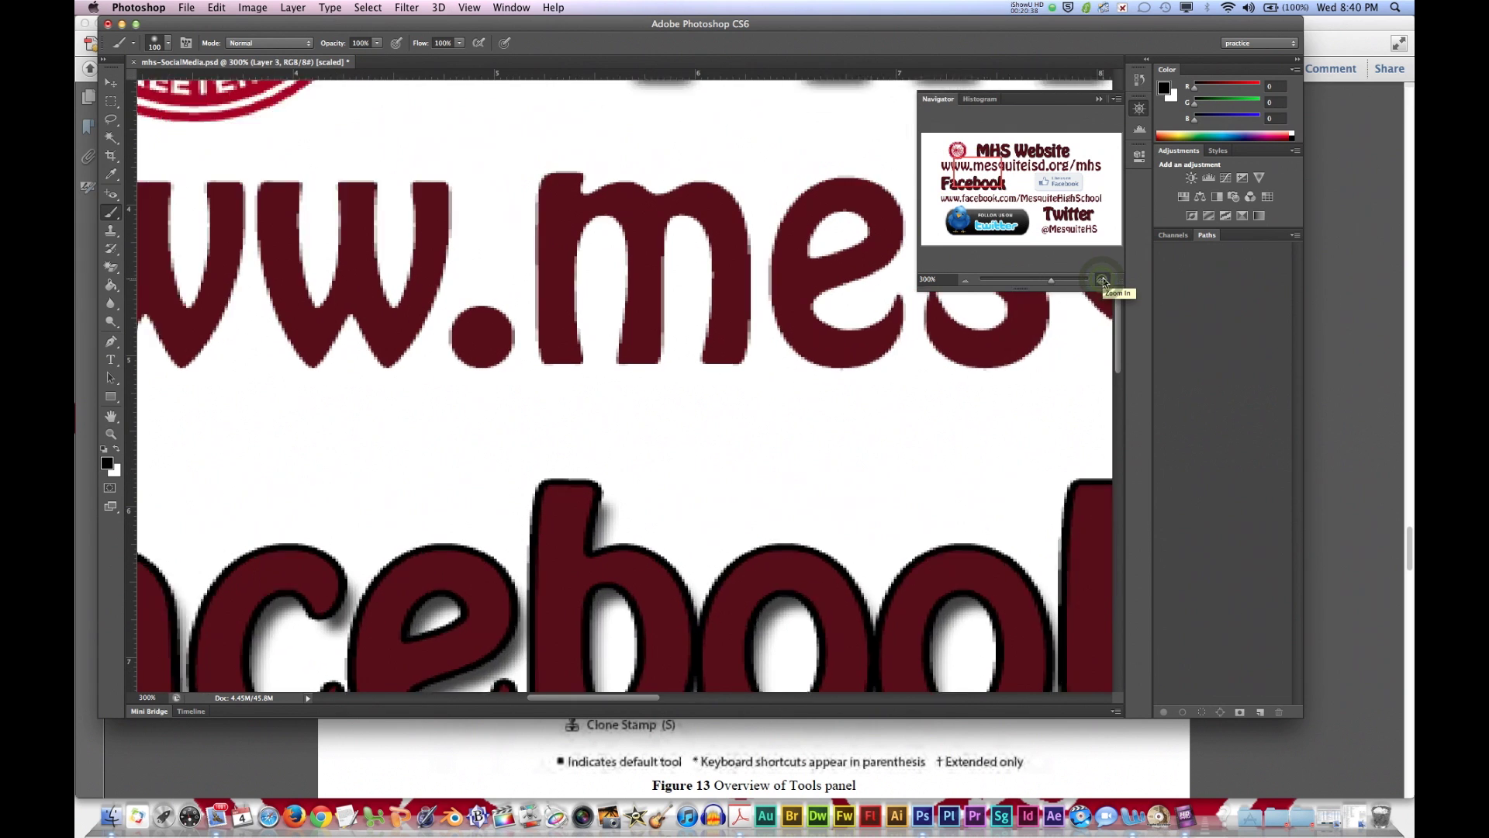
{"action": "left_click", "coordinate": [1103, 278]}
{"action": "left_click", "coordinate": [1103, 280]}
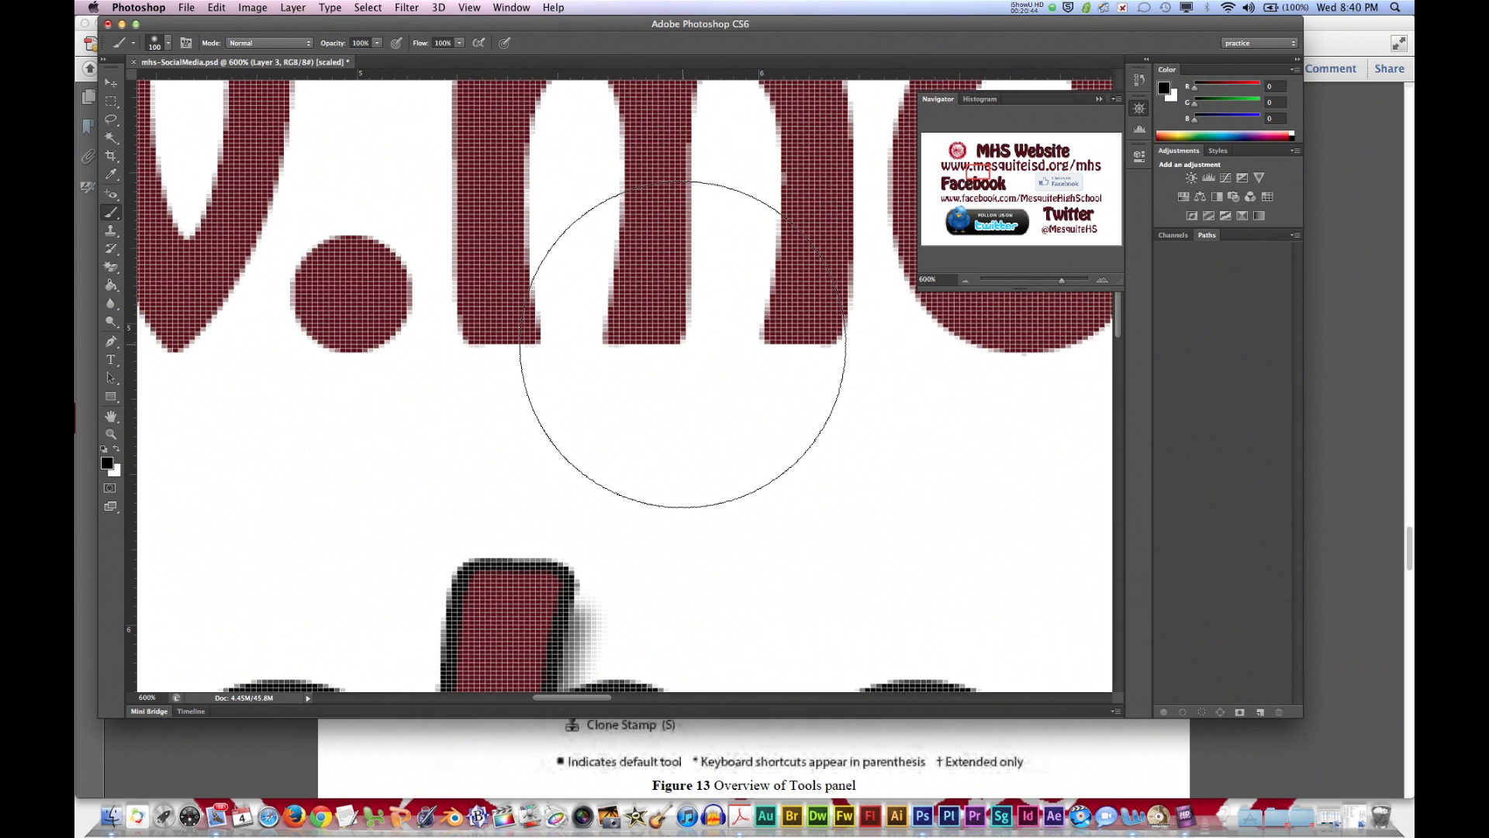
Reduce the brush size to 20
{"action": "key", "text": "bracketleft"}
{"action": "key", "text": "bracketleft"}
{"action": "key", "text": "bracketleft"}
{"action": "key", "text": "bracketleft"}
{"action": "key", "text": "bracketleft"}
{"action": "key", "text": "bracketleft"}
{"action": "key", "text": "bracketleft"}
{"action": "key", "text": "bracketleft"}
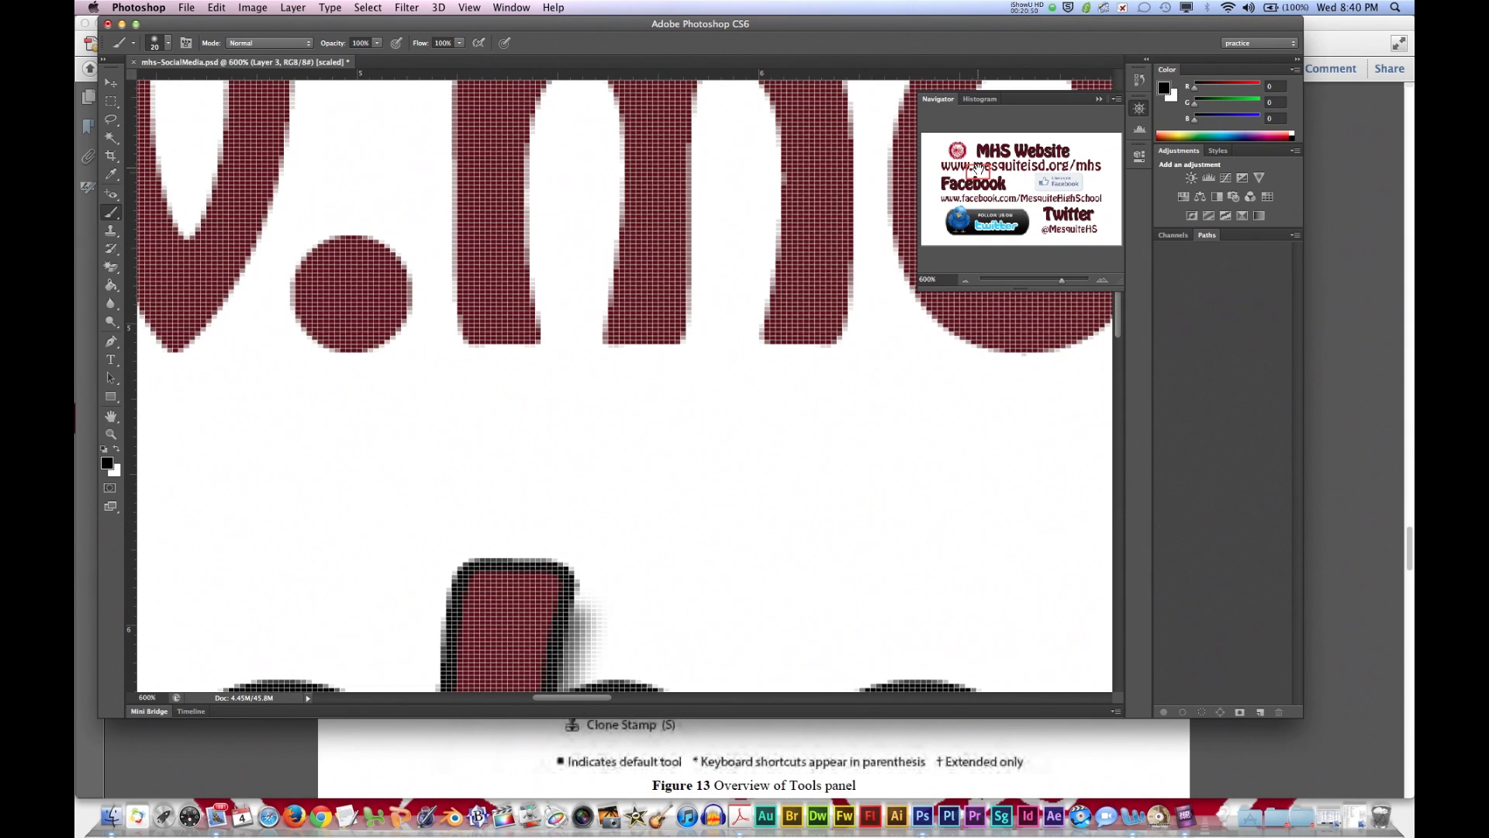
{"action": "mouse_move", "coordinate": [978, 172]}
{"action": "left_mouse_down"}
{"action": "mouse_move", "coordinate": [1002, 216]}
{"action": "mouse_move", "coordinate": [985, 171]}
{"action": "mouse_move", "coordinate": [964, 167]}
{"action": "left_mouse_up"}
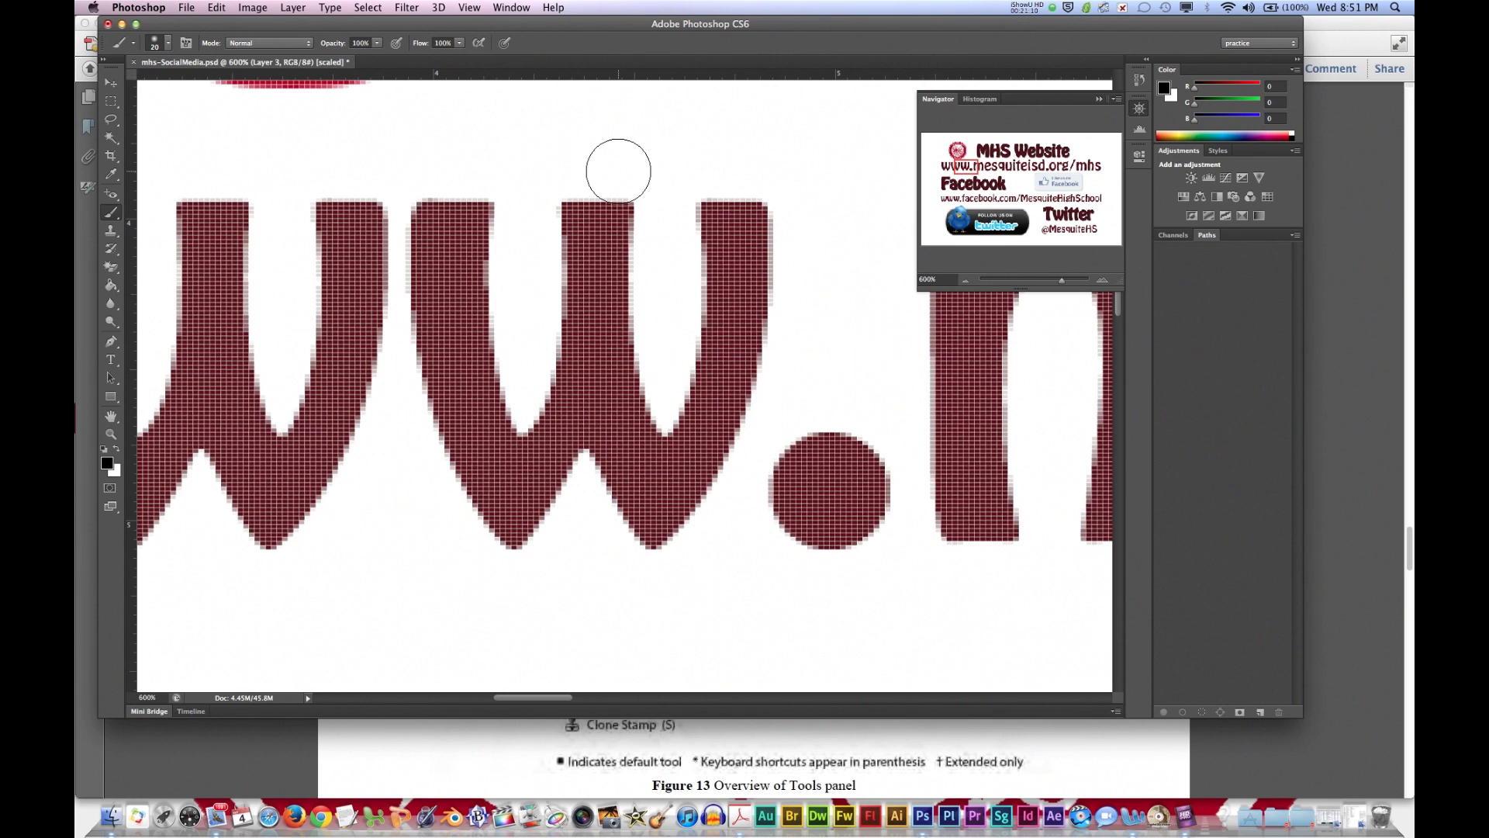
{"action": "key", "text": "super+s"}
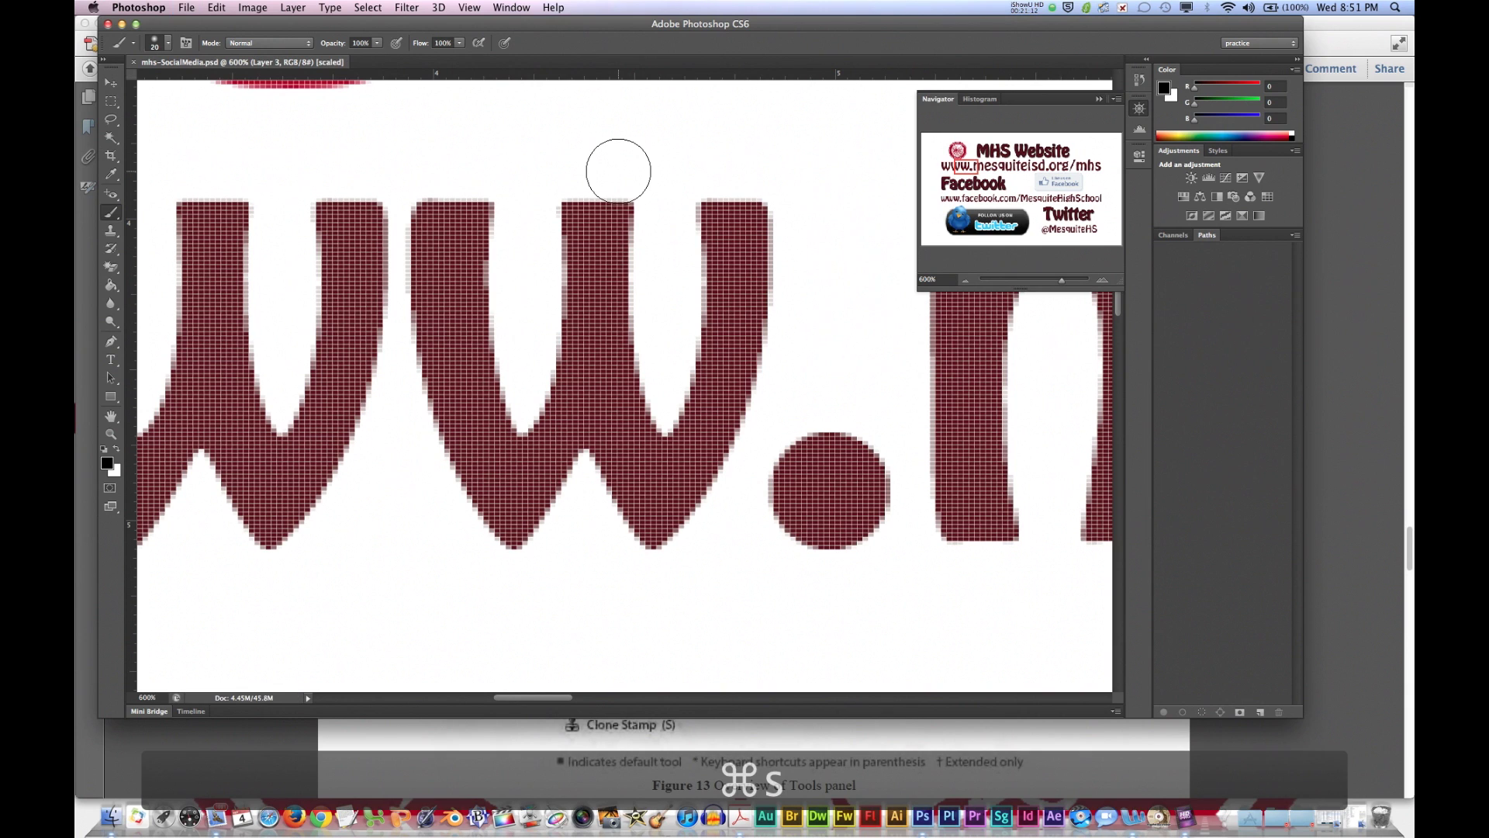